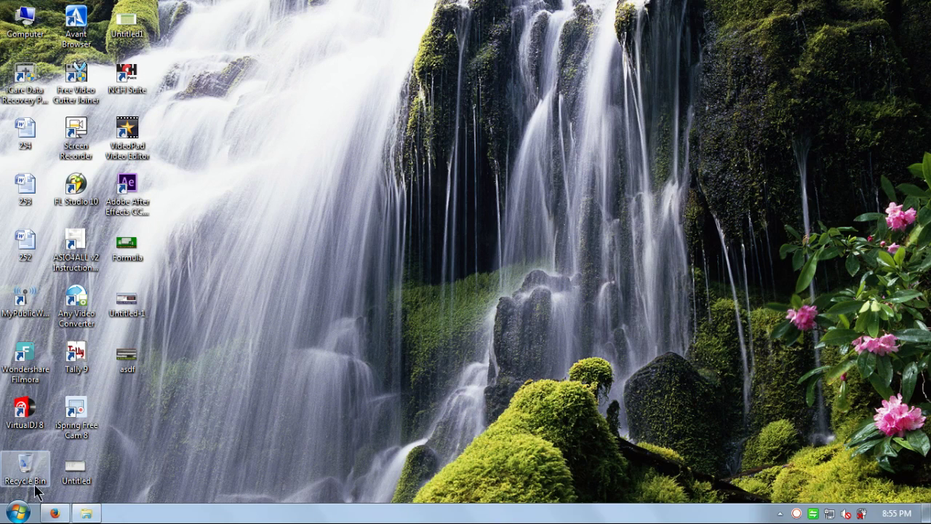
Step: Launch Microsoft Office Excel 2007 from the Windows 7 Start menu
left_click(17, 512)
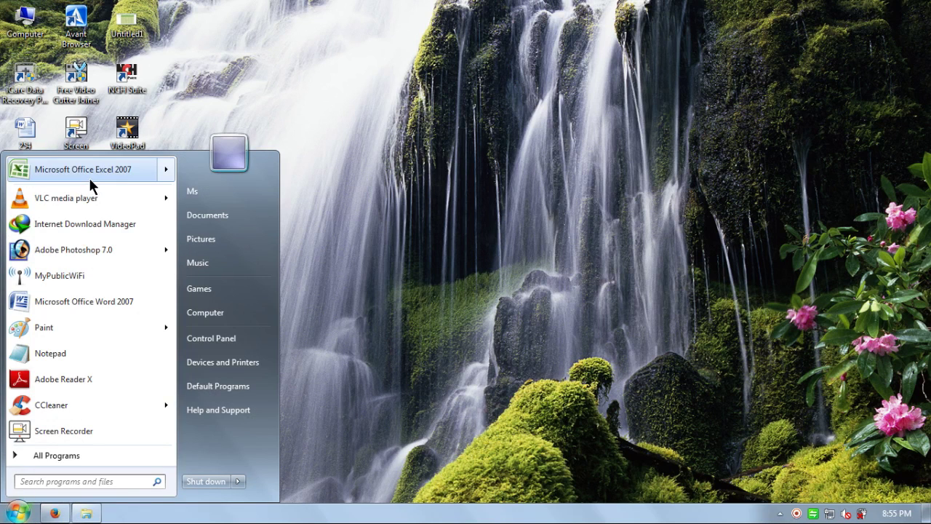
left_click(88, 178)
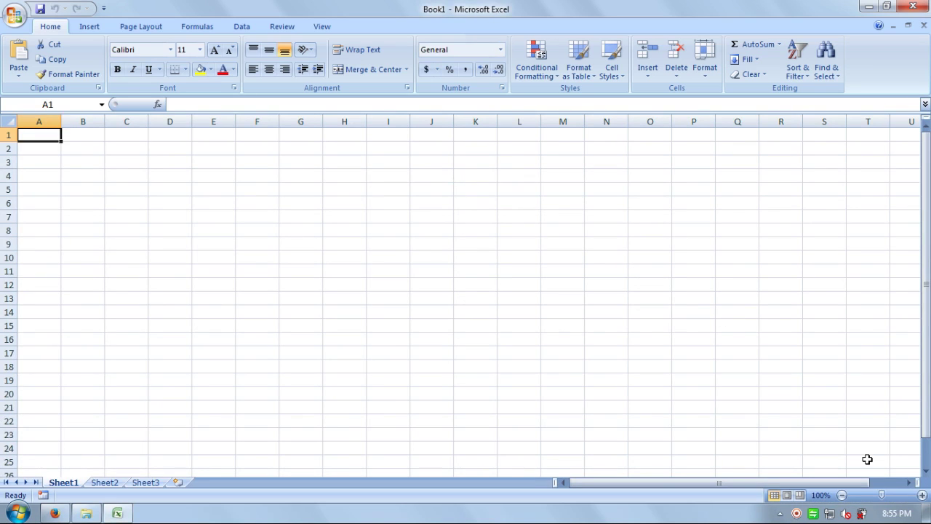
Step: Zoom the sheet to 150% and enter the invoice number line in B3
left_click(922, 495)
left_click(921, 494)
left_click(922, 494)
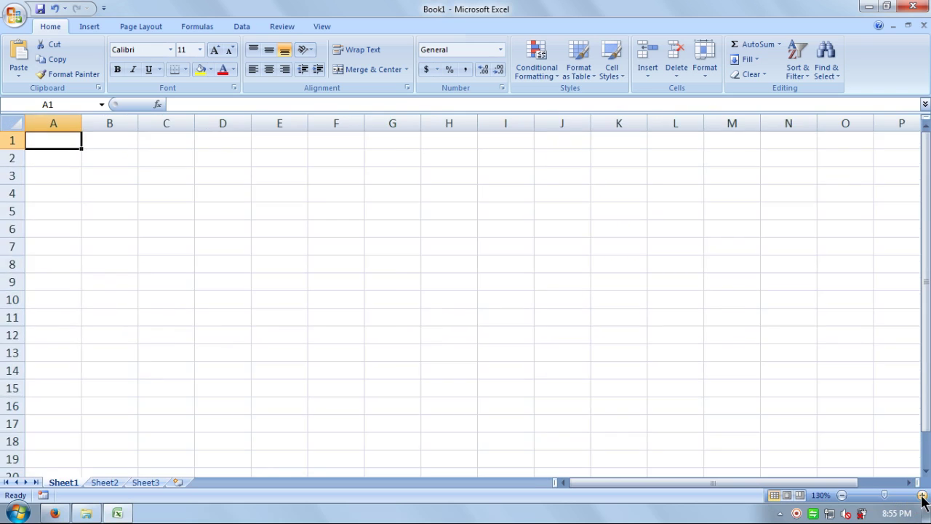
left_click(921, 494)
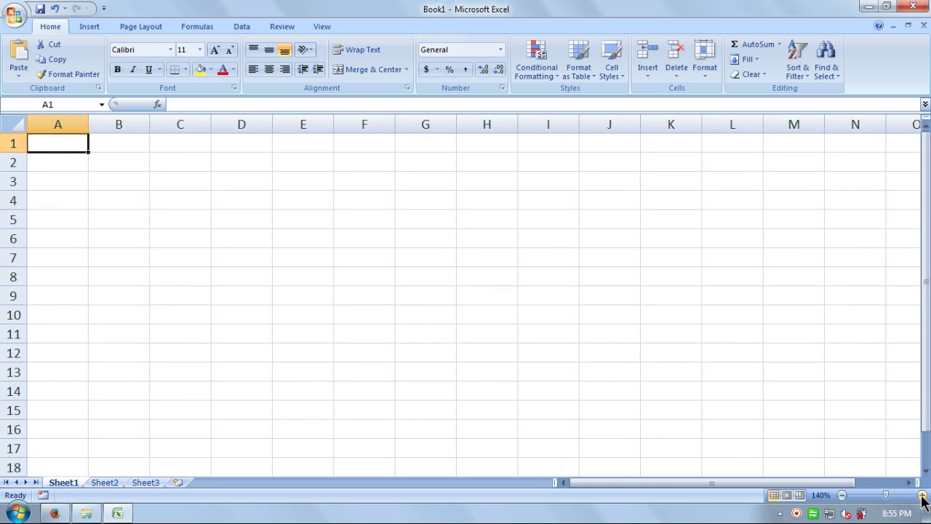
left_click(922, 495)
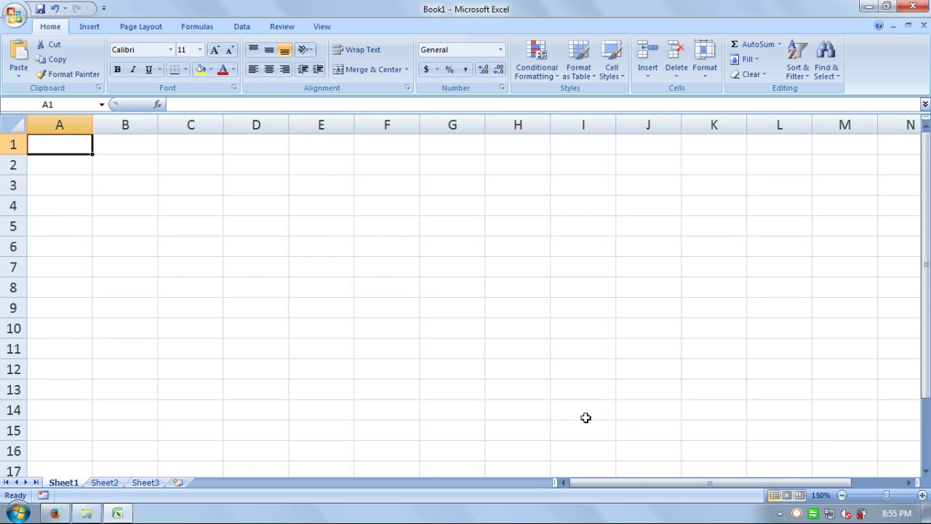
left_click(107, 185)
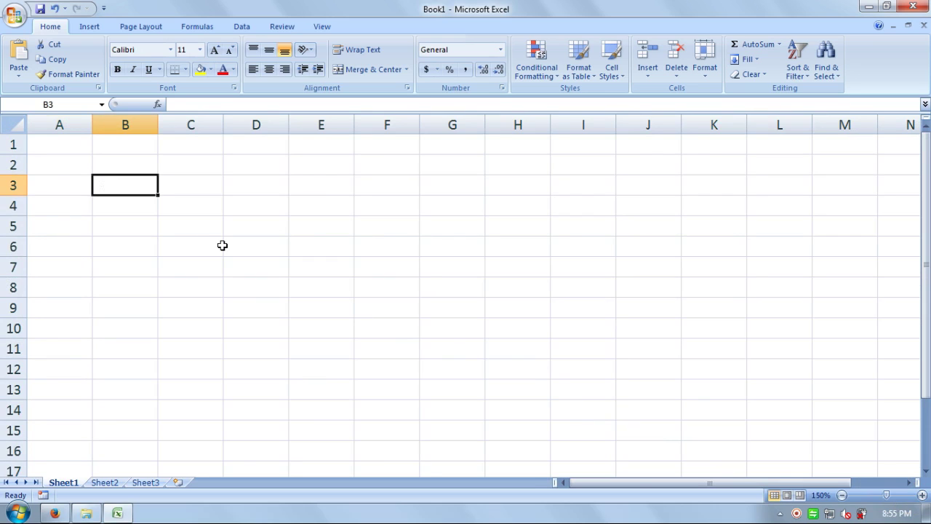
type("In")
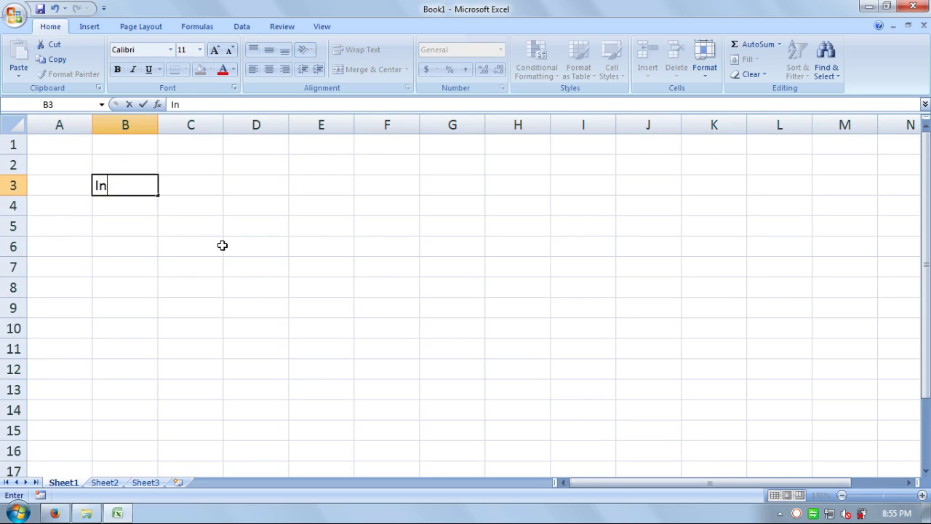
type("voice Number")
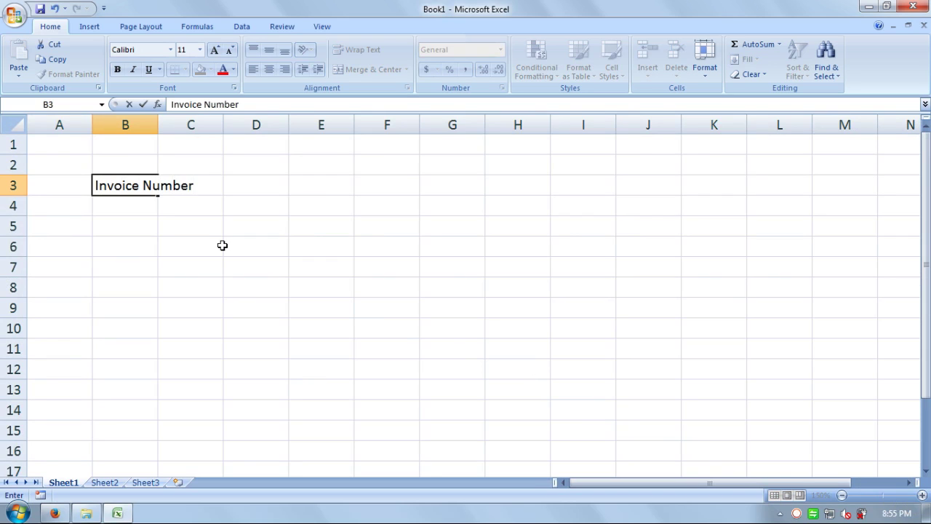
type(" : NT786786")
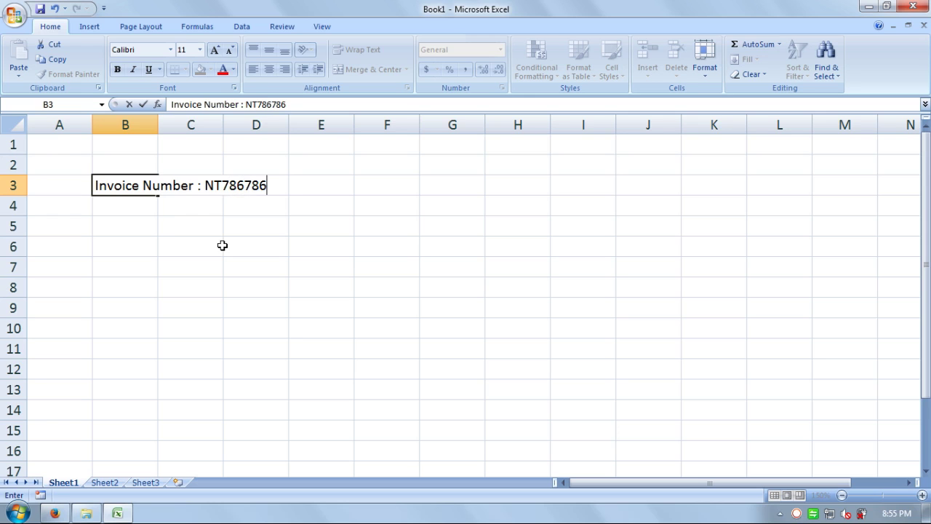
key("Return")
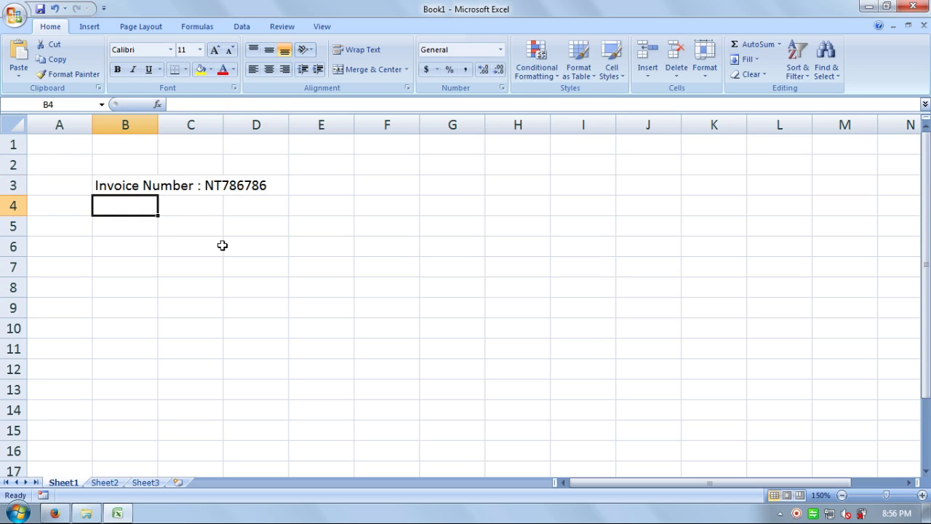
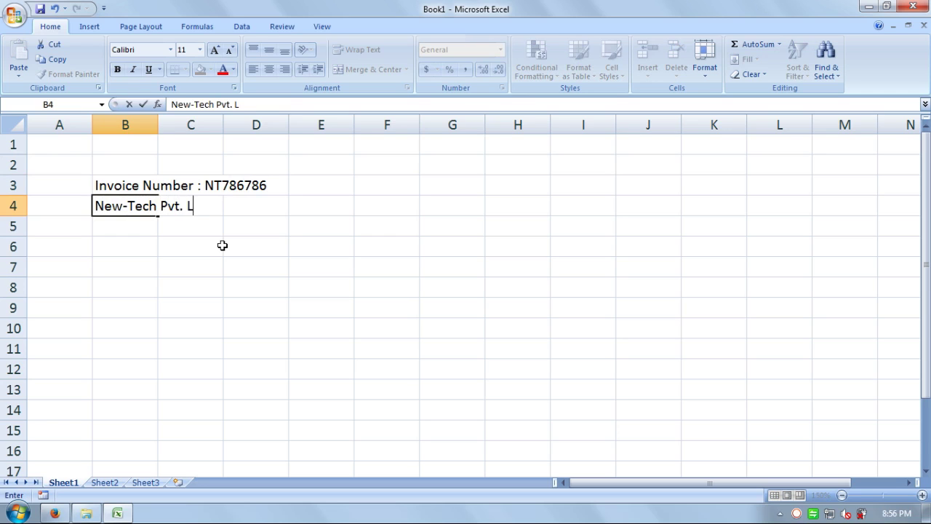
Step: Enter 'New-Tech Pvt. Ltd.' in B4 and the seller's 'Address Line 1:' street address in B5
key("Return")
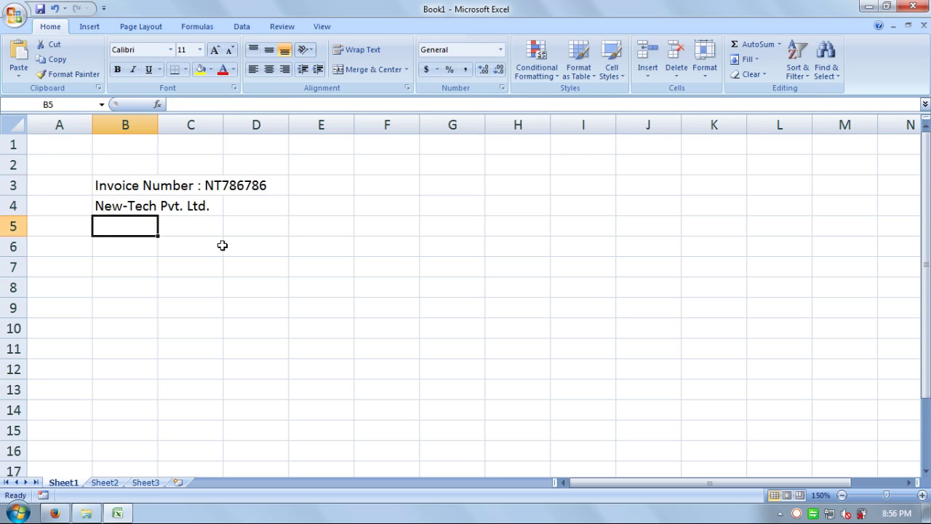
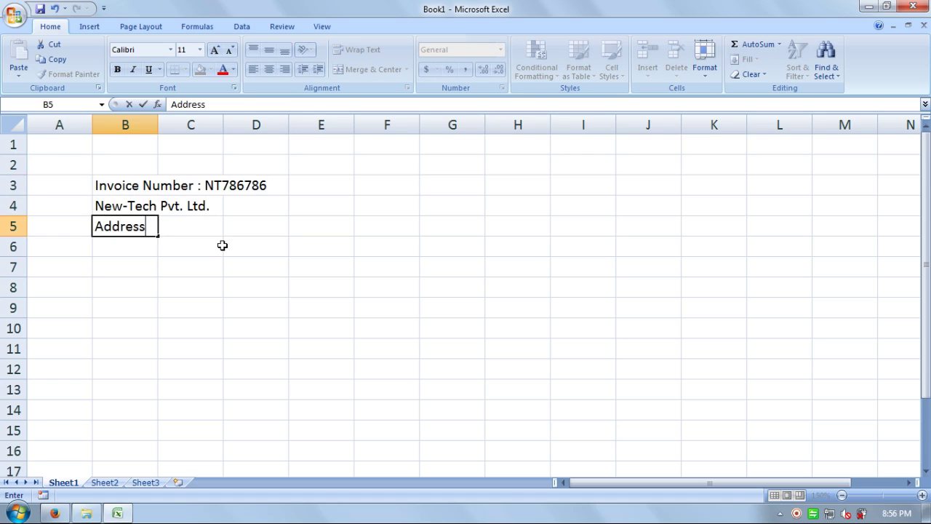
key("BackSpace")
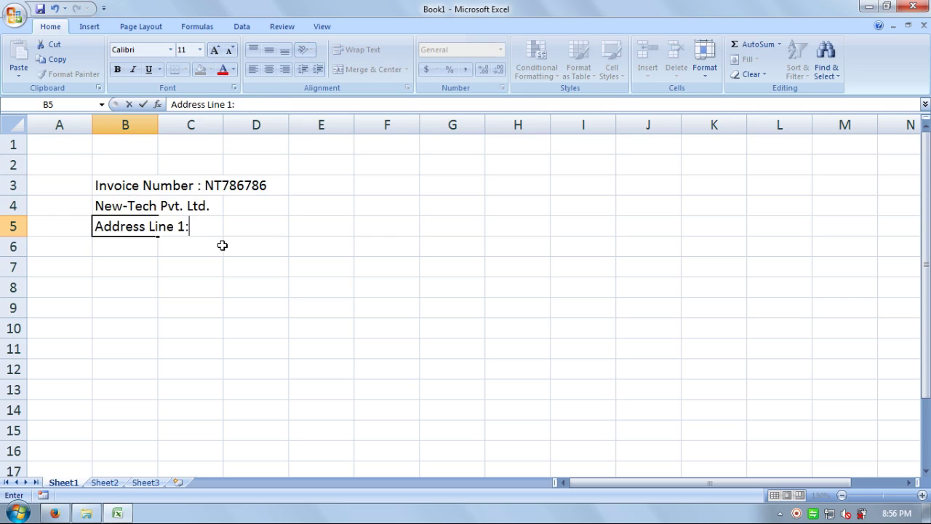
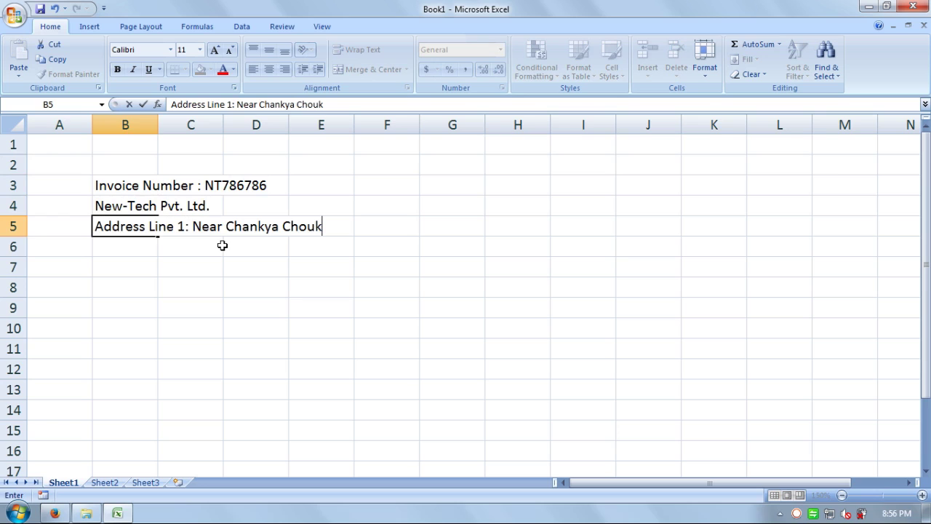
Step: Put the seller's 'Address Line 2:' in B6 and the 'Pin No.' line in B7
key("Return")
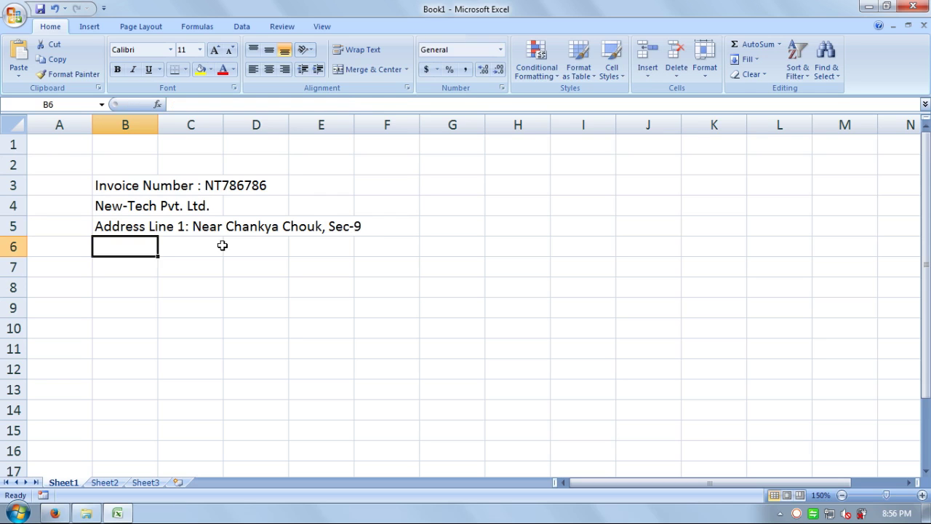
type("A")
key("F2")
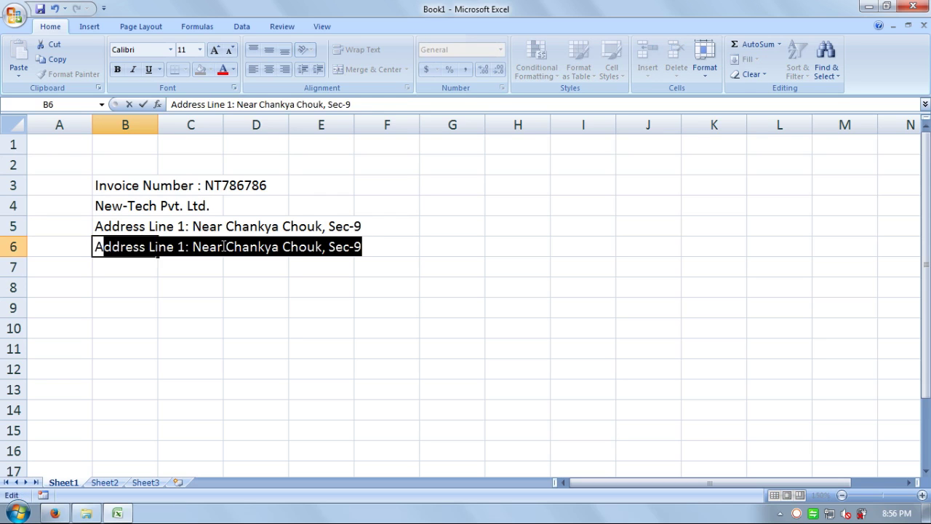
key("End")
key("ctrl+shift+Left")
key("ctrl+shift+Left")
key("ctrl+shift+Left")
key("ctrl+shift+Left")
key("ctrl+shift+Left")
key("ctrl+shift+Left")
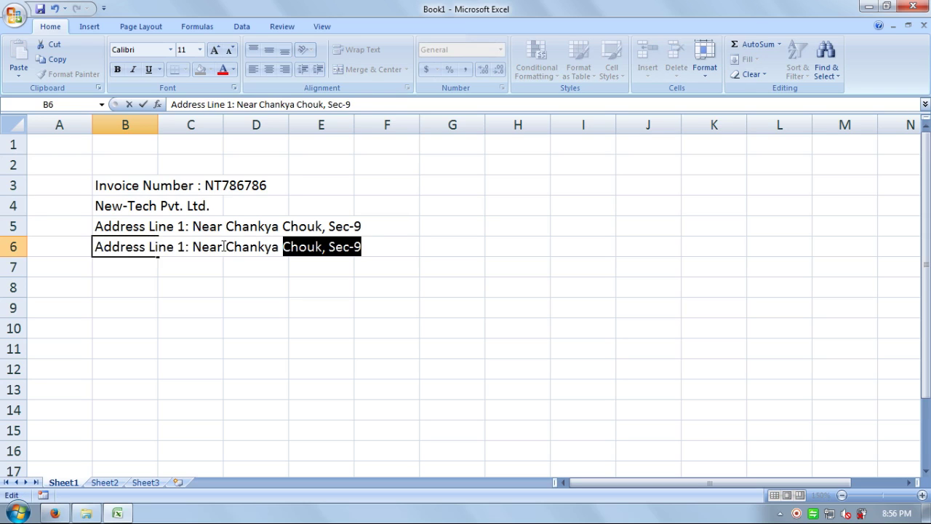
type("2")
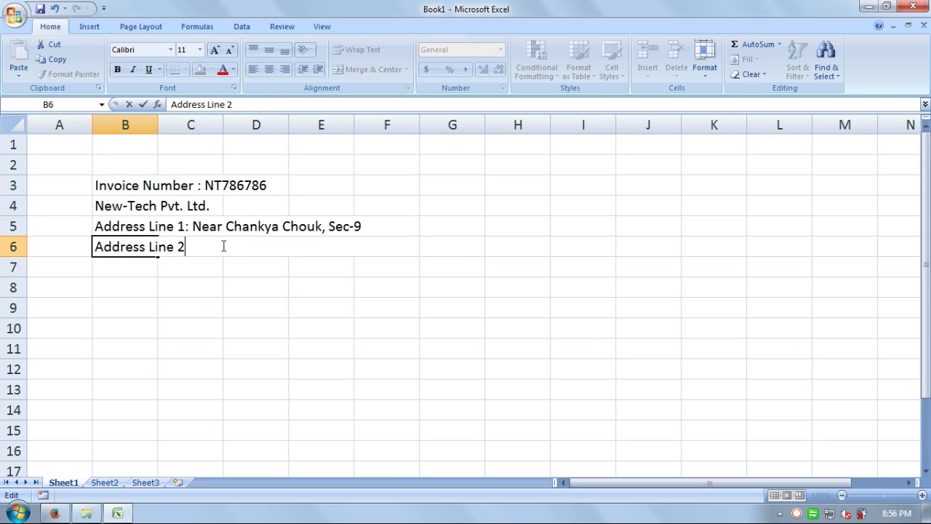
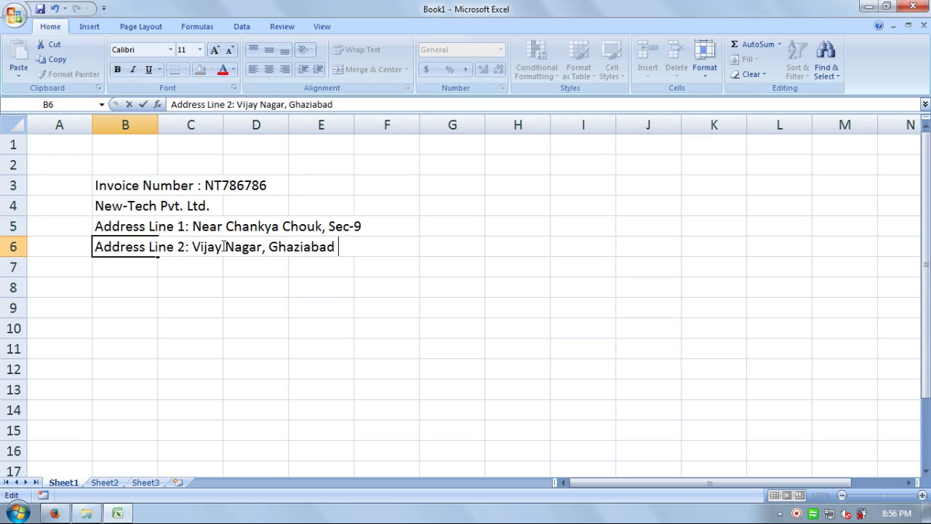
key("Return")
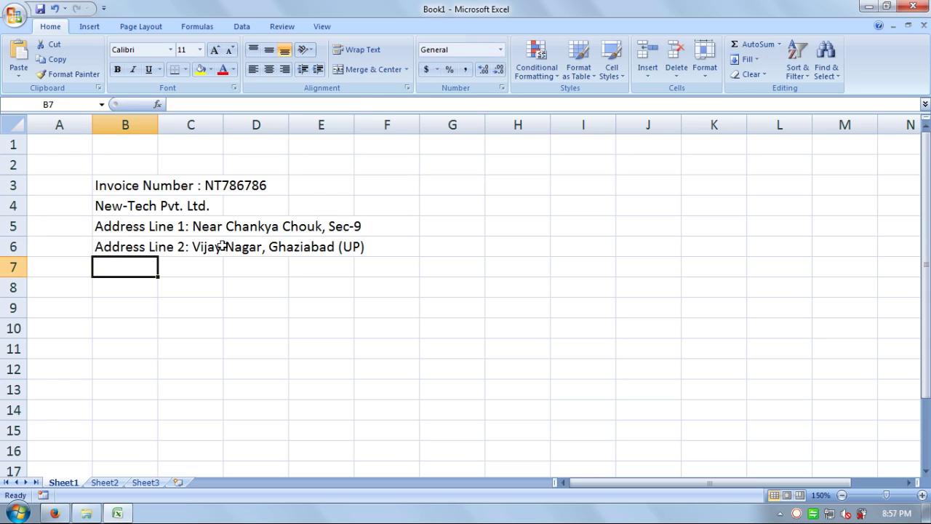
type("Pi")
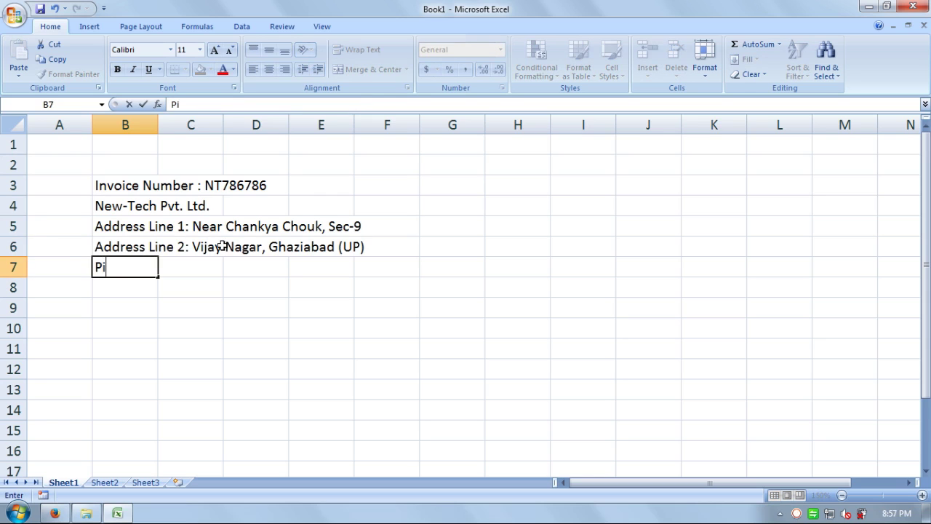
type("n No. 201009")
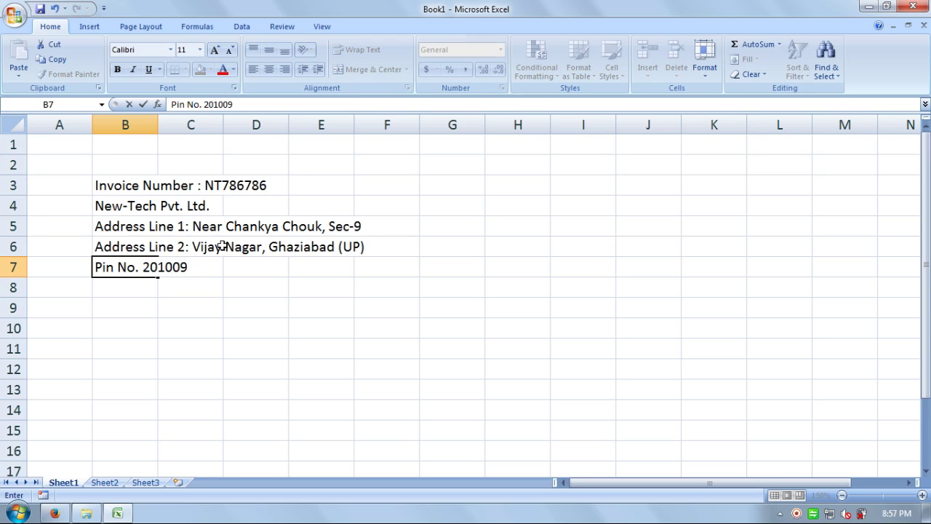
key("Return")
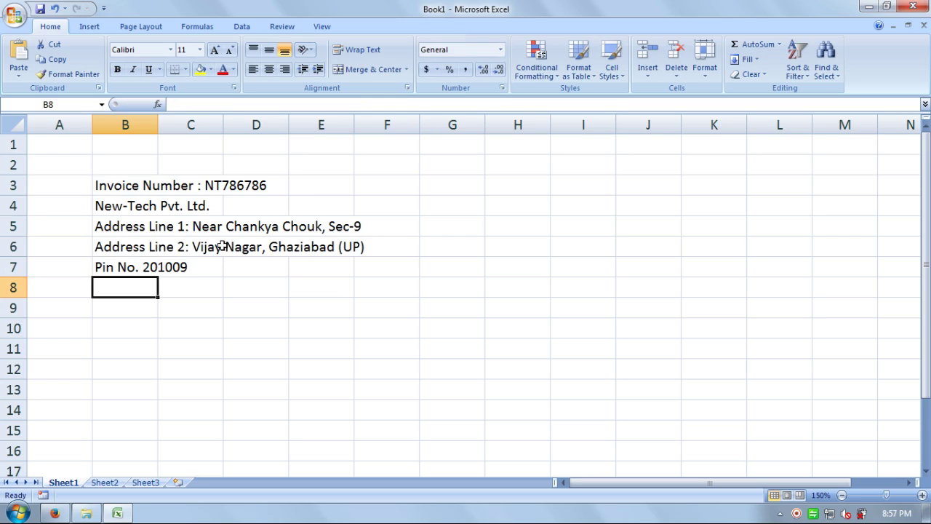
Step: Leave row 8 blank, put 'Name:' with the customer's name in B9, and start their first address in B10
key("Return")
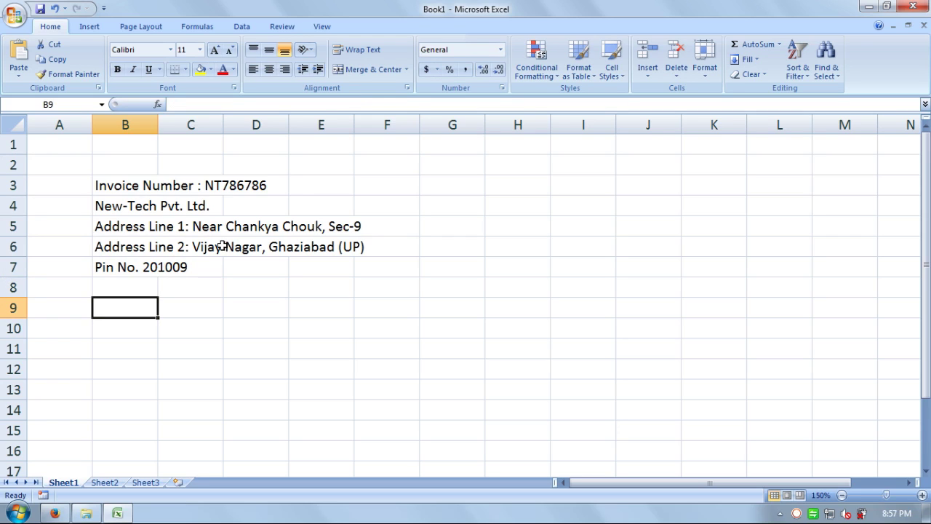
type("Na")
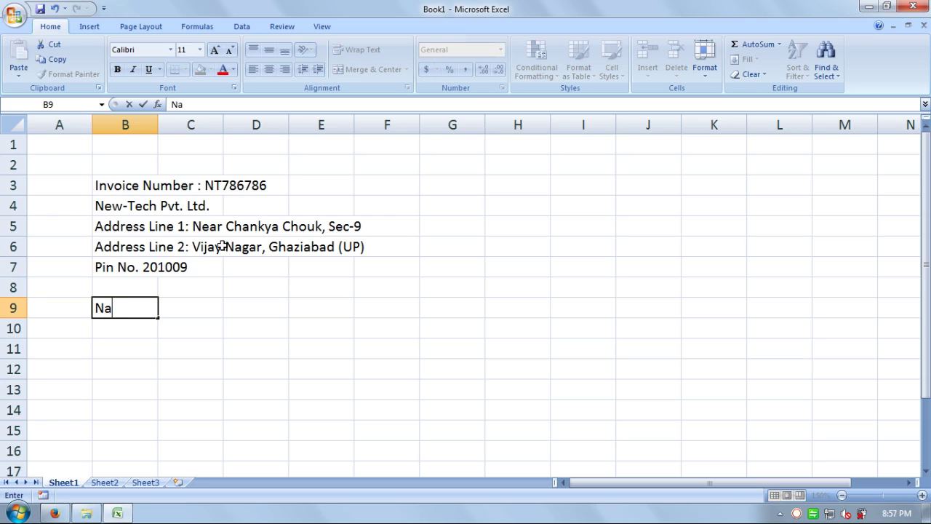
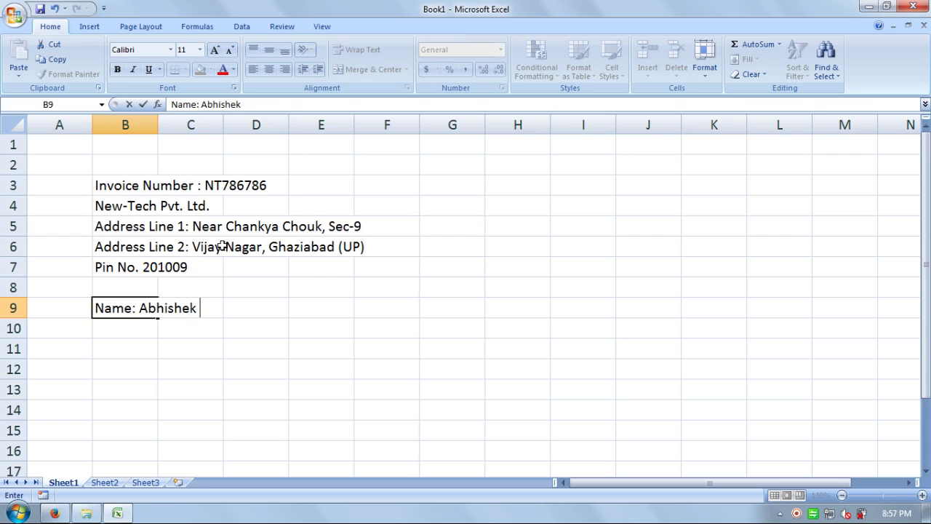
key("Return")
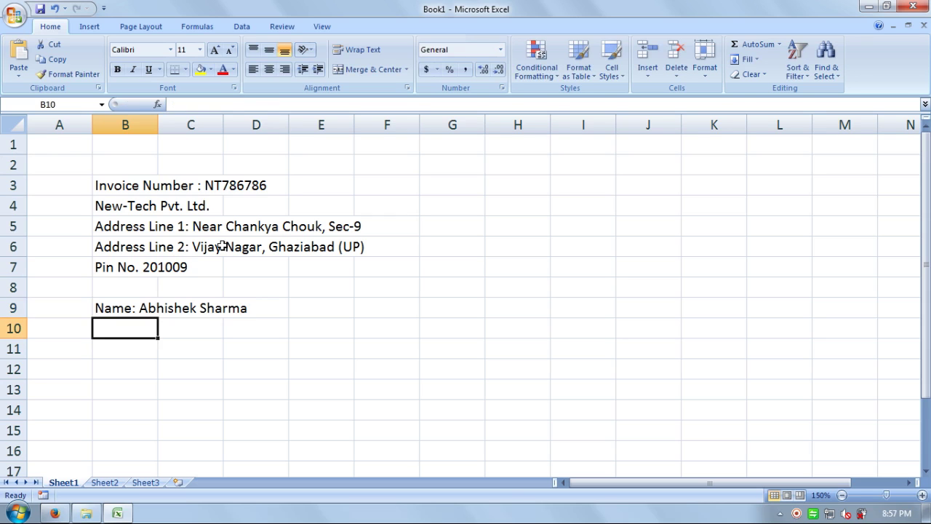
type("Add")
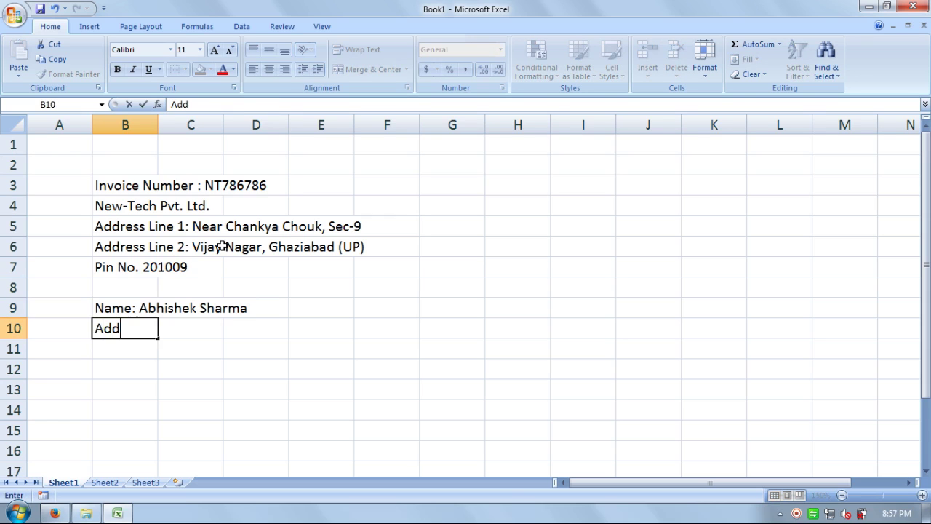
type("ress Line 1:")
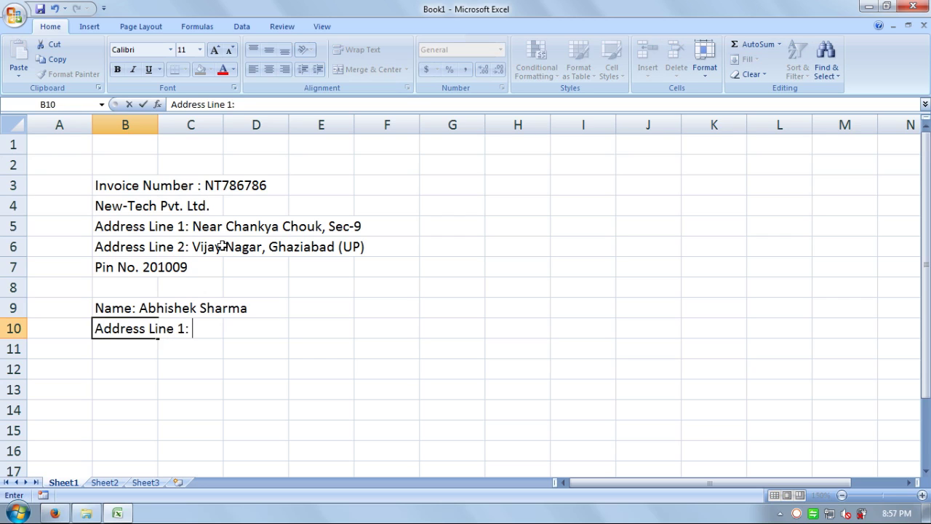
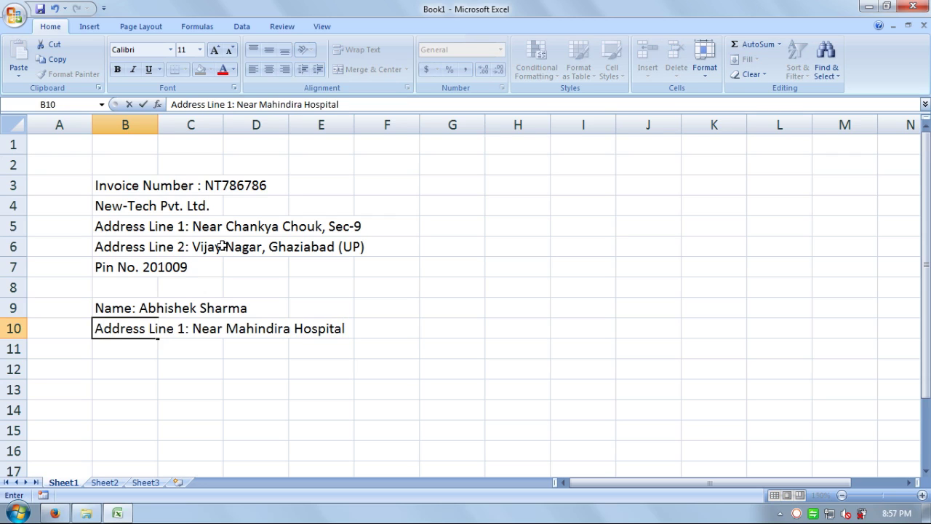
Step: Correct 'sec' to 'Sec' in the customer's first address line in B10
key("Return")
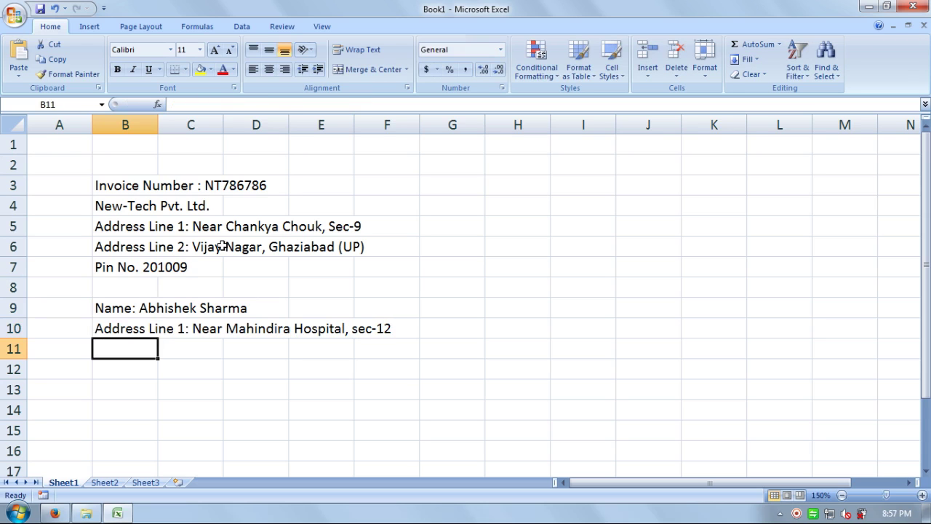
key("Up")
key("Right")
key("Right")
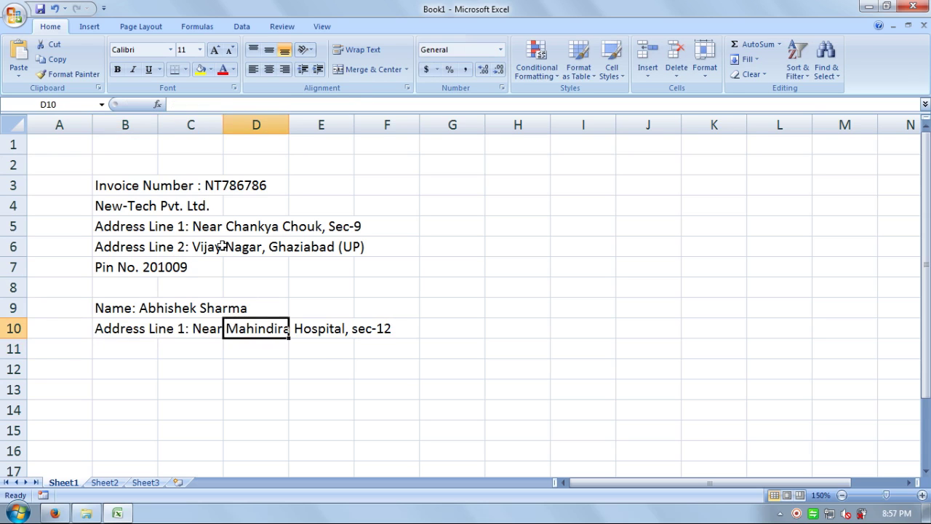
key("Left")
key("Left")
key("F2")
key("Left")
key("Left")
key("Left")
key("Left")
key("Left")
key("Left")
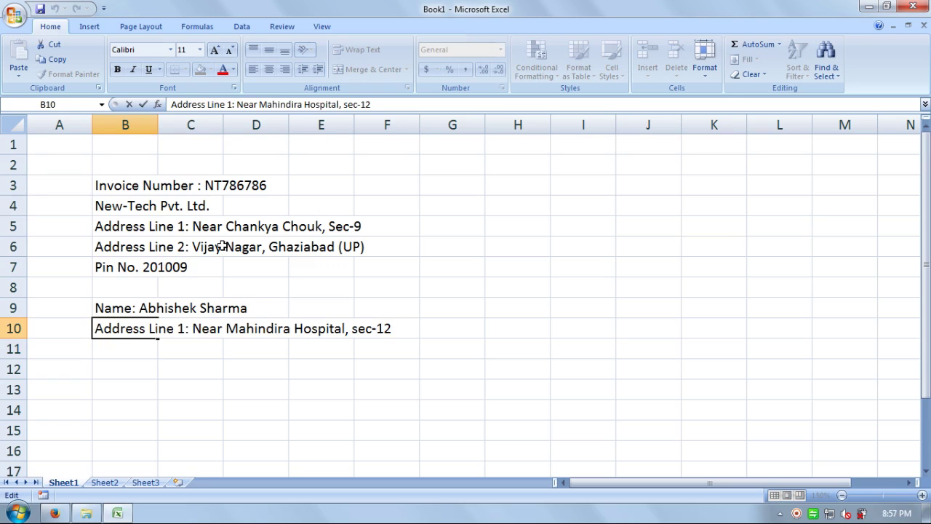
key("Delete")
type("S")
key("Return")
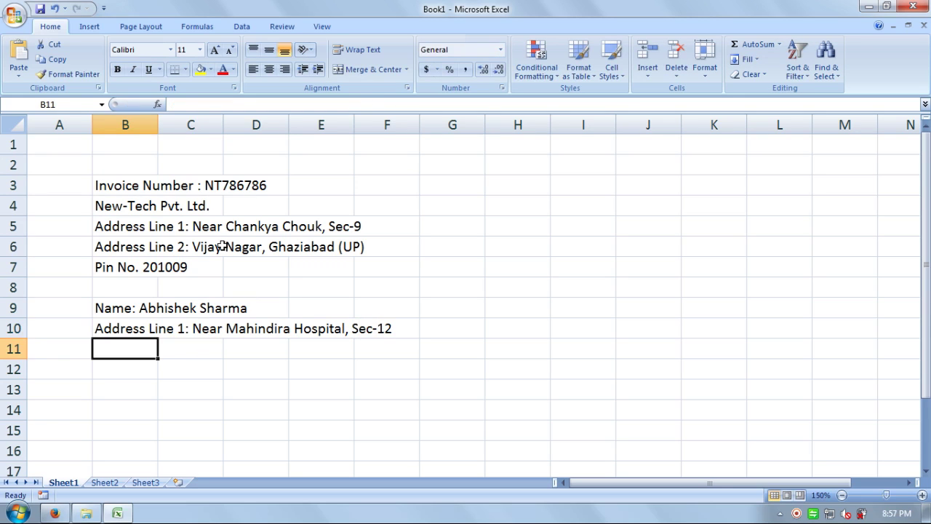
Step: Enter the customer's 'Address Line 2:' in B11, reworking the AutoComplete suggestion
key("ctrl+a")
key("Down")
key("Up")
type("A")
key("F2")
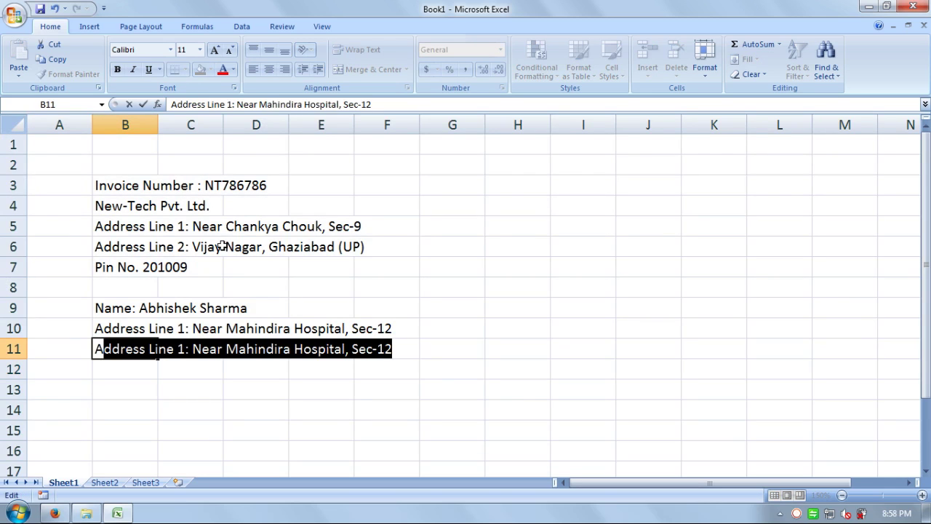
key("End")
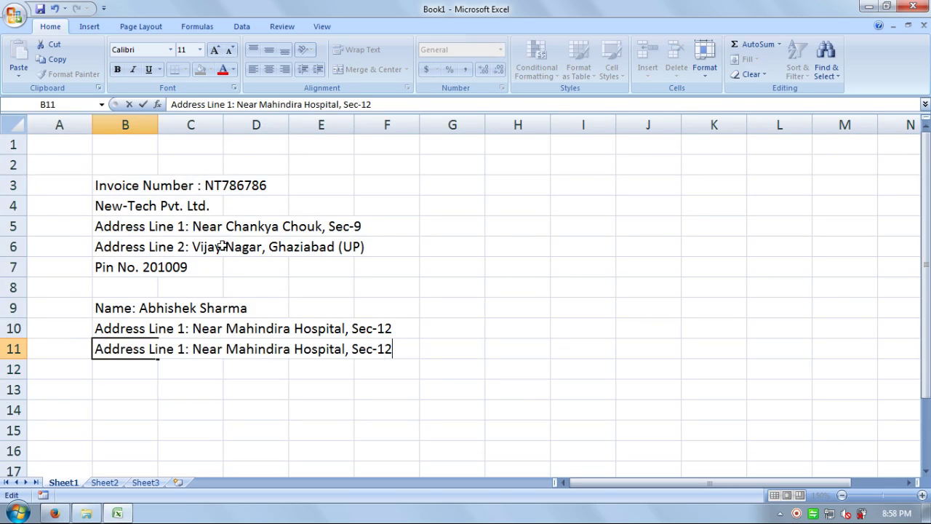
key("shift+Left")
key("shift+Left")
key("shift+Left")
key("shift+Left")
key("shift+Left")
key("shift+Left")
key("ctrl+shift+Left")
key("ctrl+shift+Left")
key("ctrl+shift+Left")
key("ctrl+shift+Left")
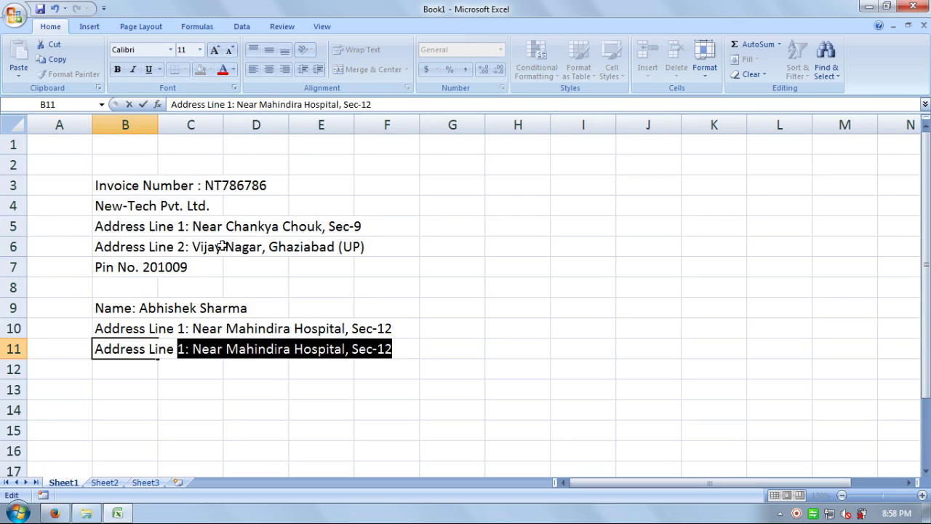
type("2:")
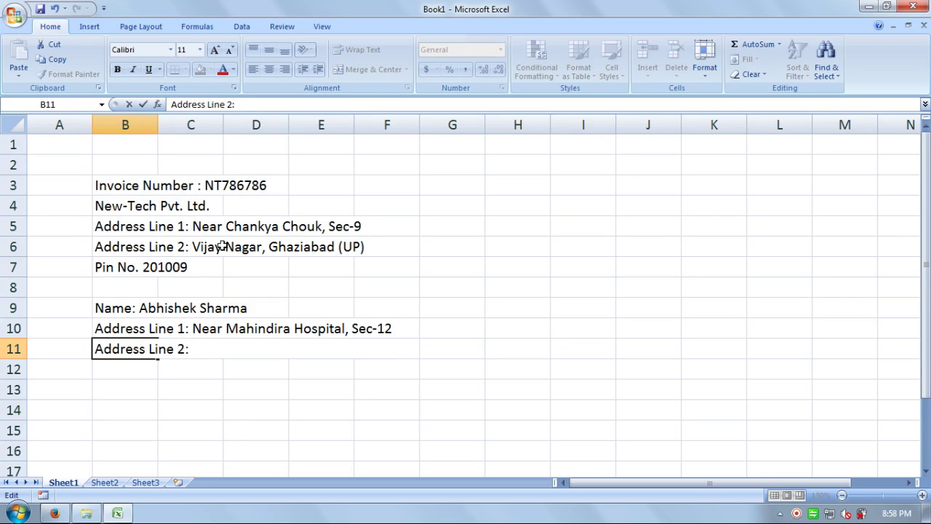
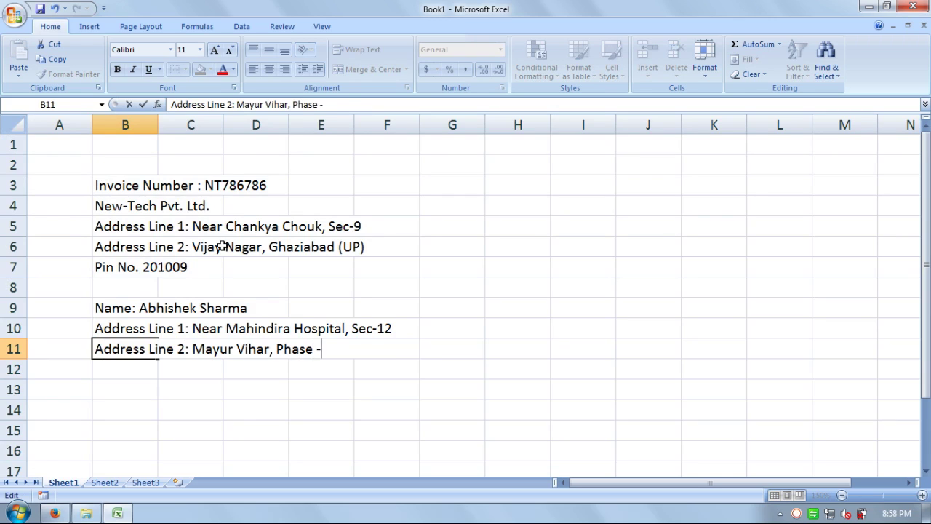
key("Return")
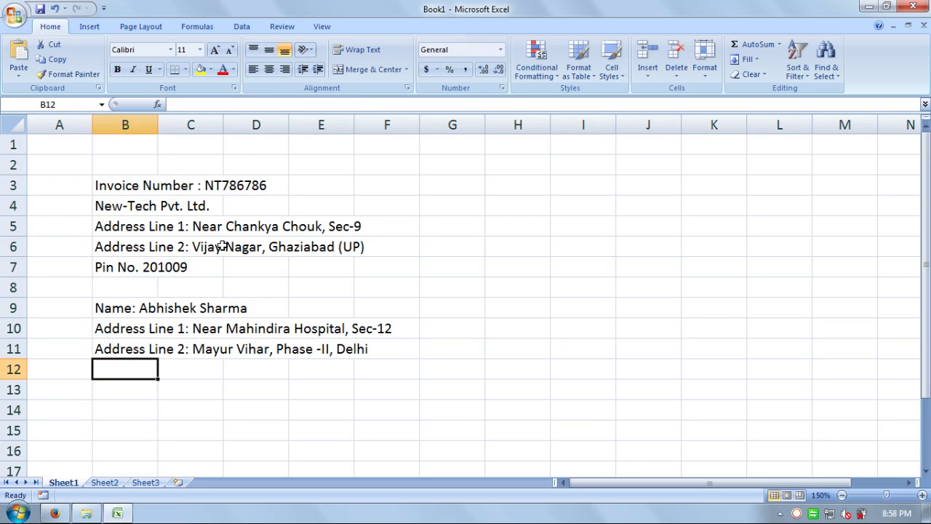
Step: Add the customer's 'Pin No.' line with the PIN code in B12
type("Pin N")
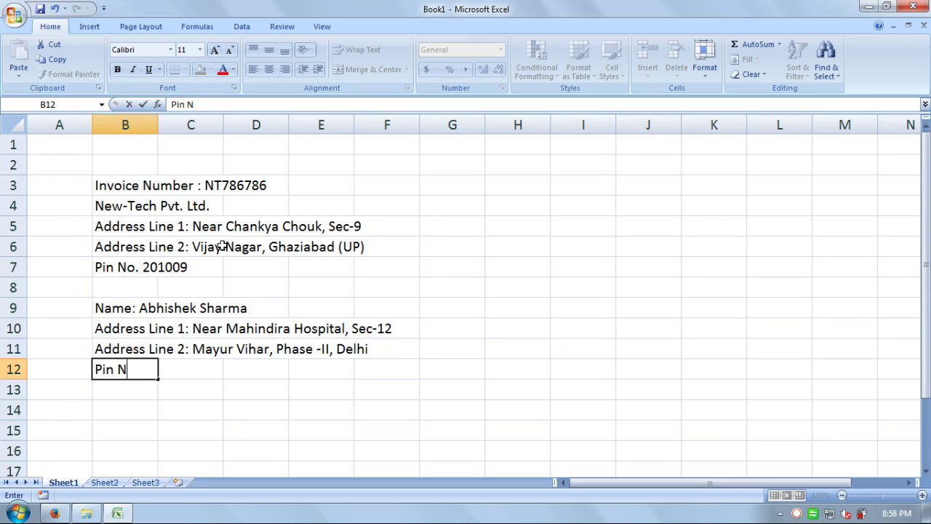
type("o.")
type("110091")
key("Return")
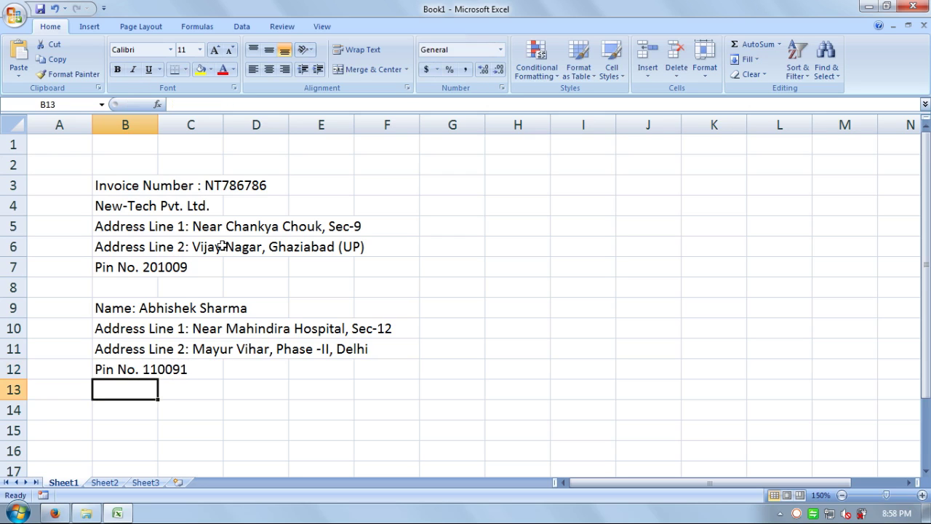
key("Return")
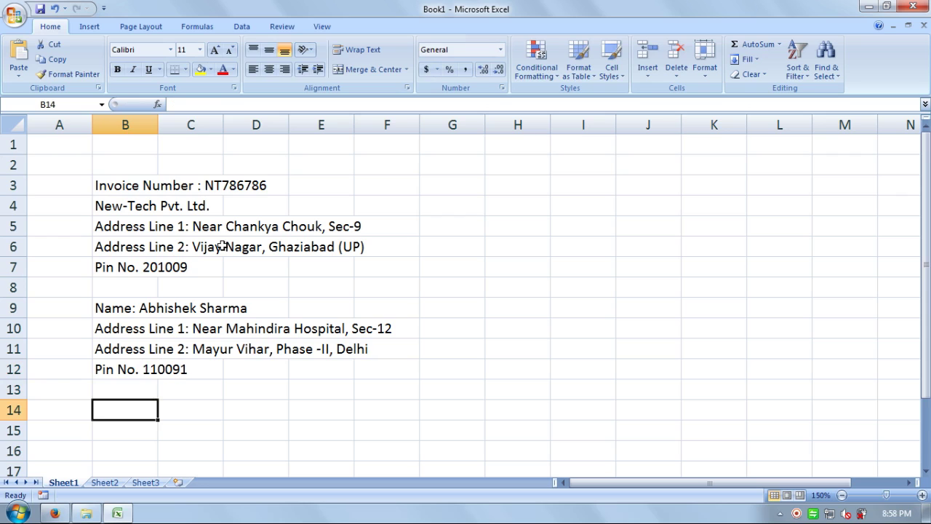
Step: Type Quantity, Items Name, Unit Price and Amount into B13:E13, then return to B14
key("Up")
type("Q")
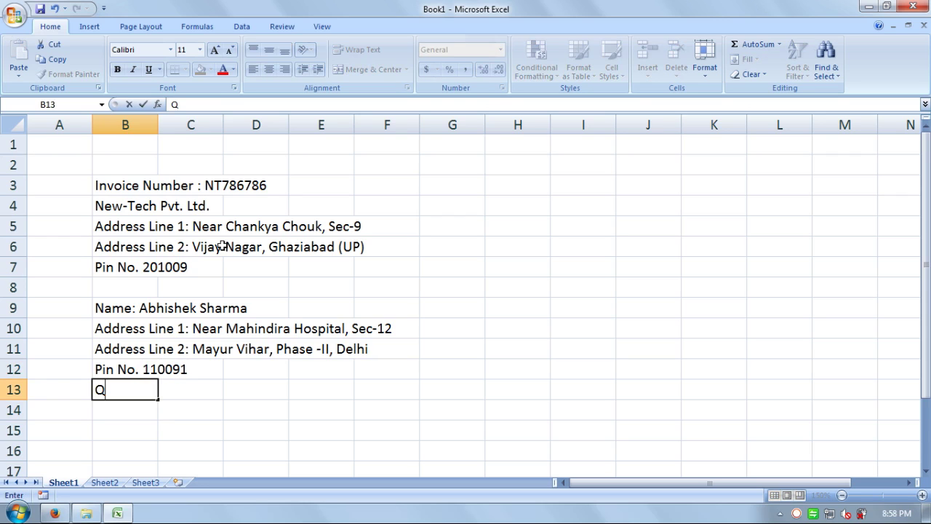
type("uantity")
key("Tab")
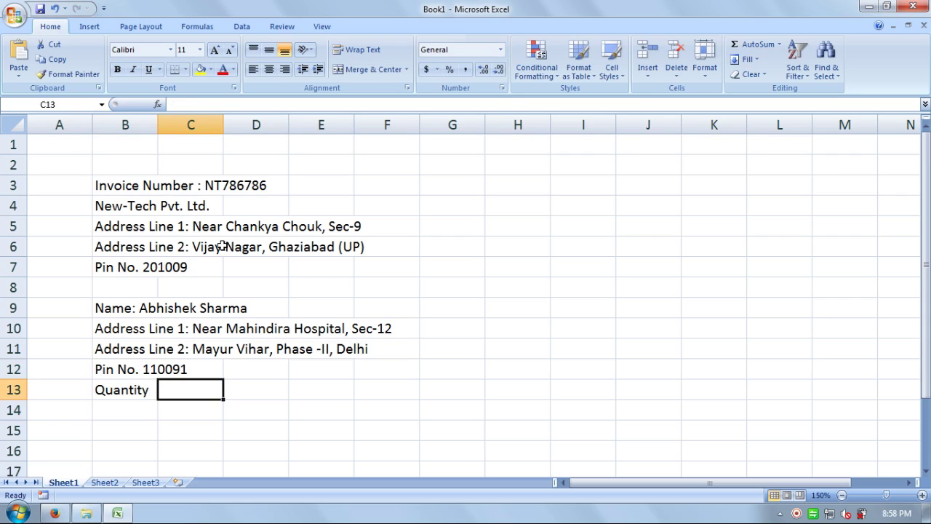
type("I")
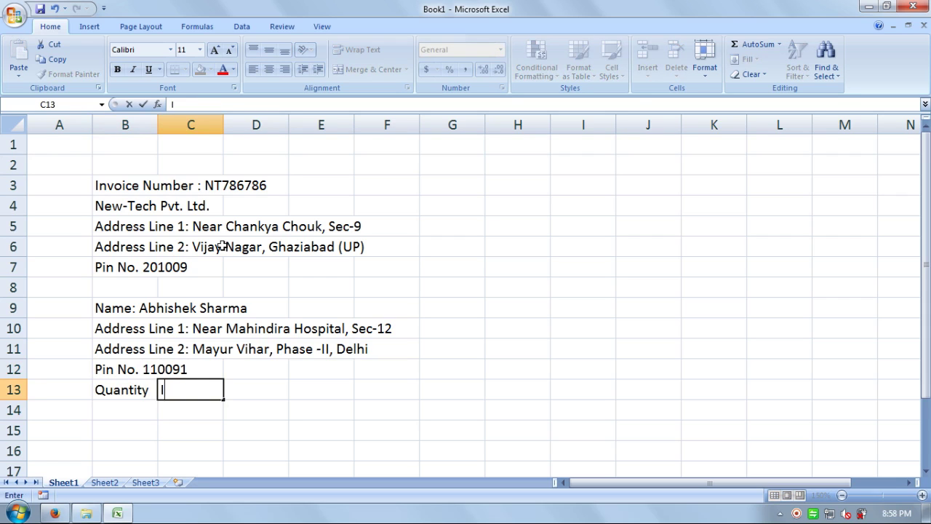
type("tems Name")
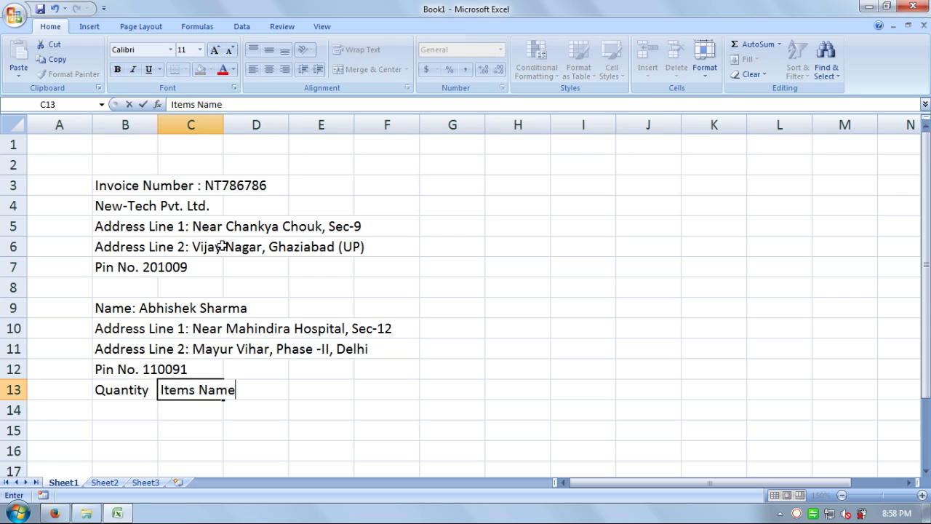
key("Tab")
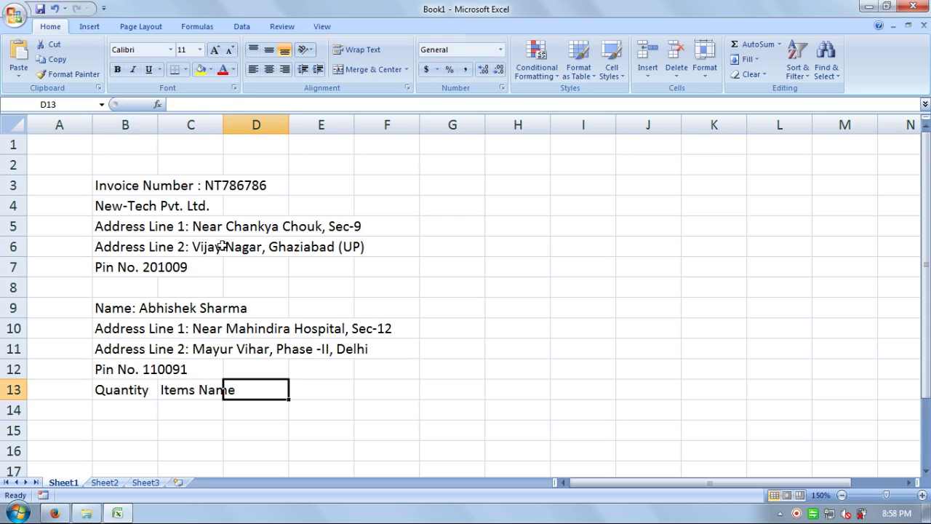
type("Unit")
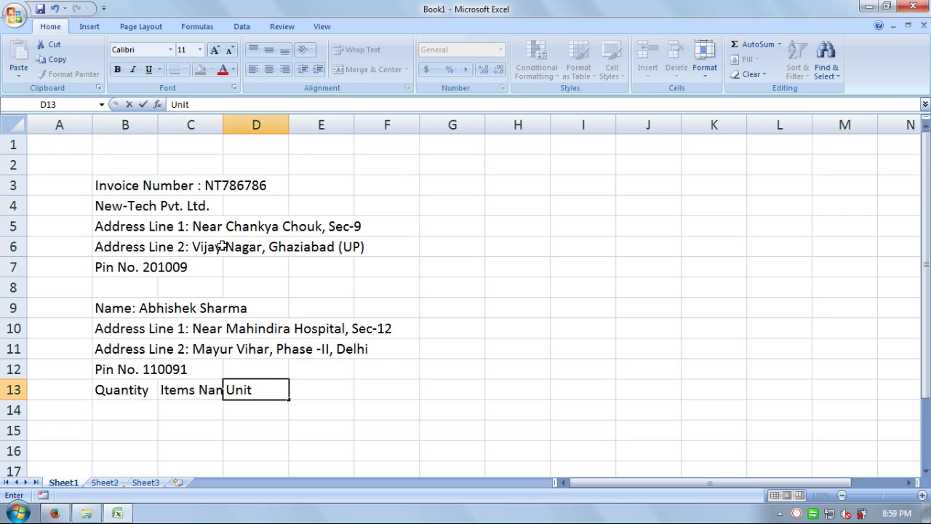
type(" Price")
key("Tab")
type("Amount")
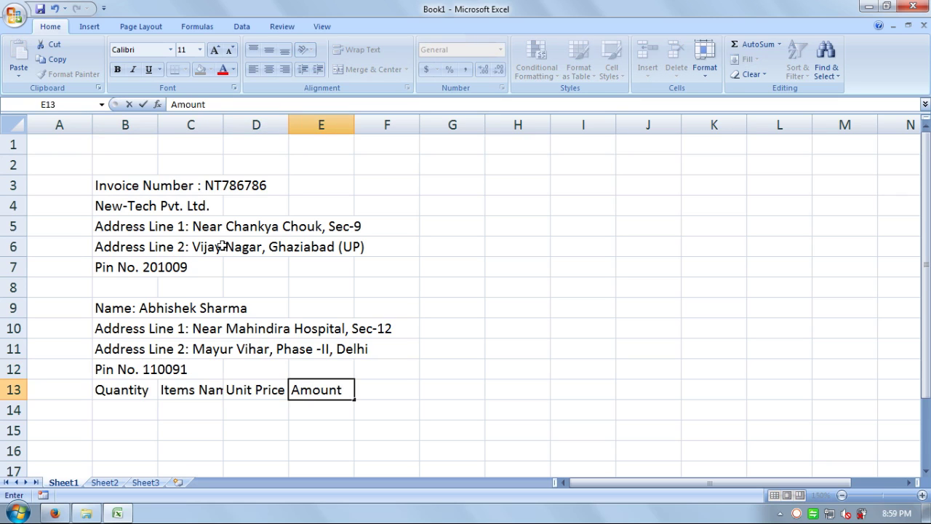
key("Tab")
key("Down")
key("Left")
key("Left")
key("Left")
key("Left")
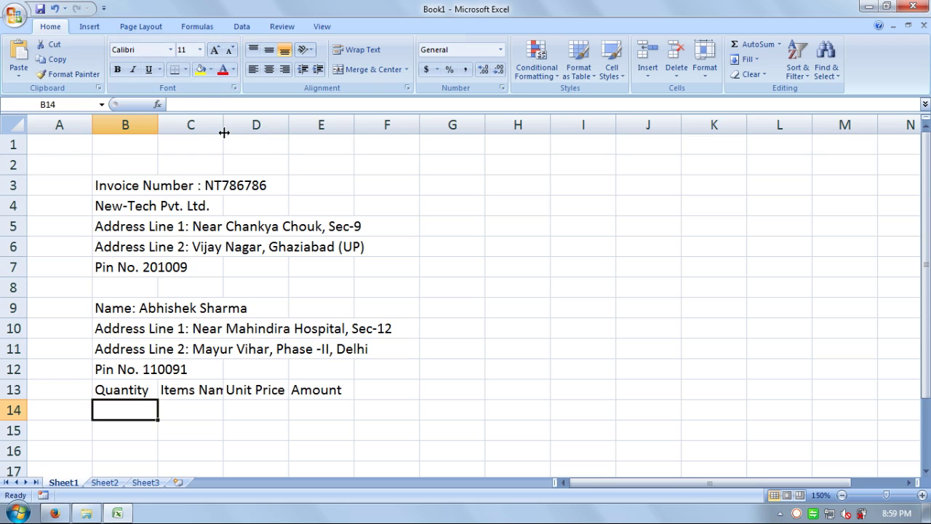
Step: Widen columns C and D, then enter quantity 1 in B14
left_click_drag(224, 133, 366, 136)
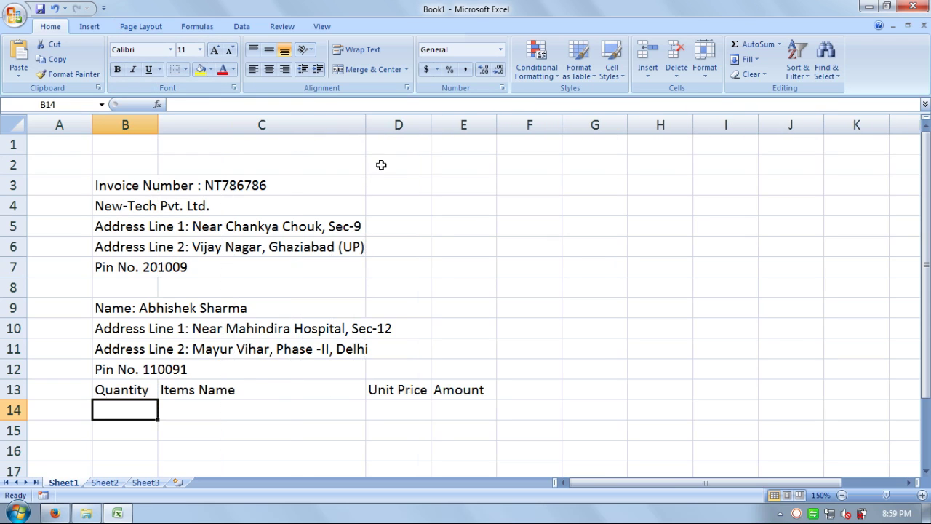
left_click_drag(431, 131, 451, 131)
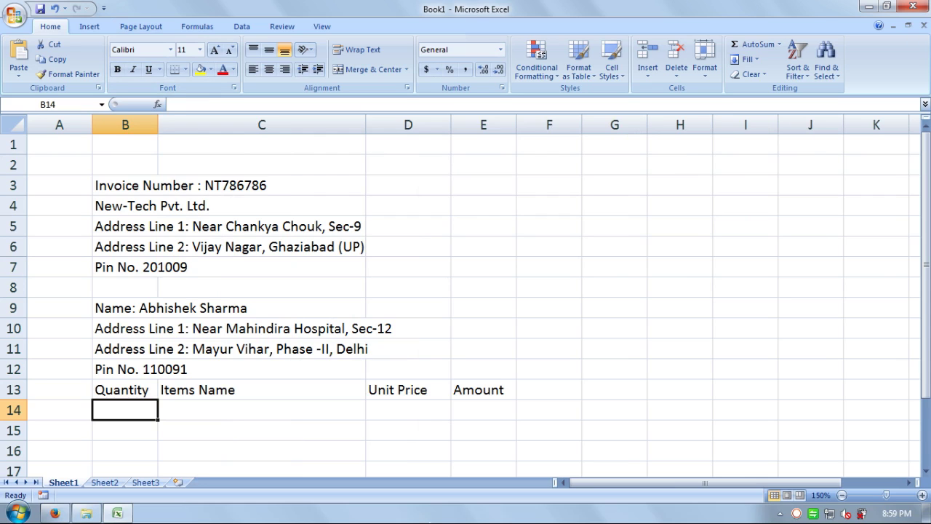
type("1")
key("Return")
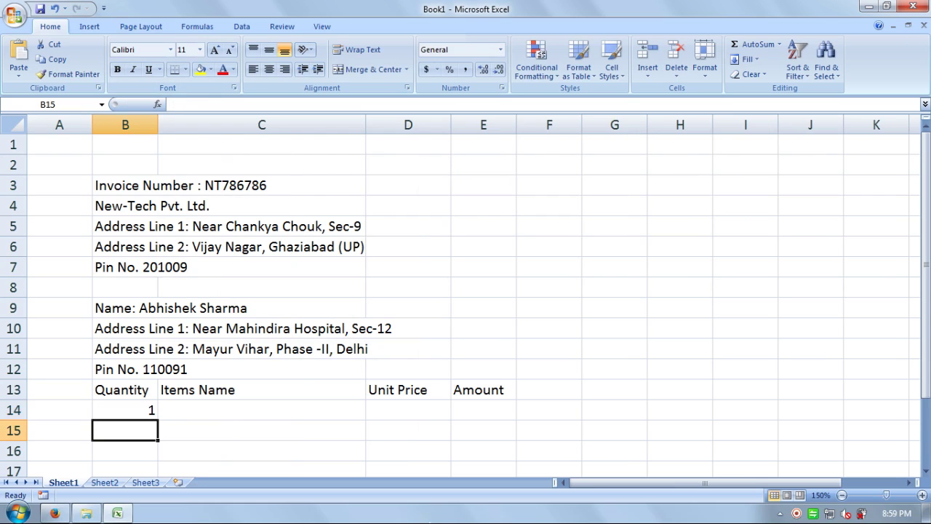
key("Right")
key("Up")
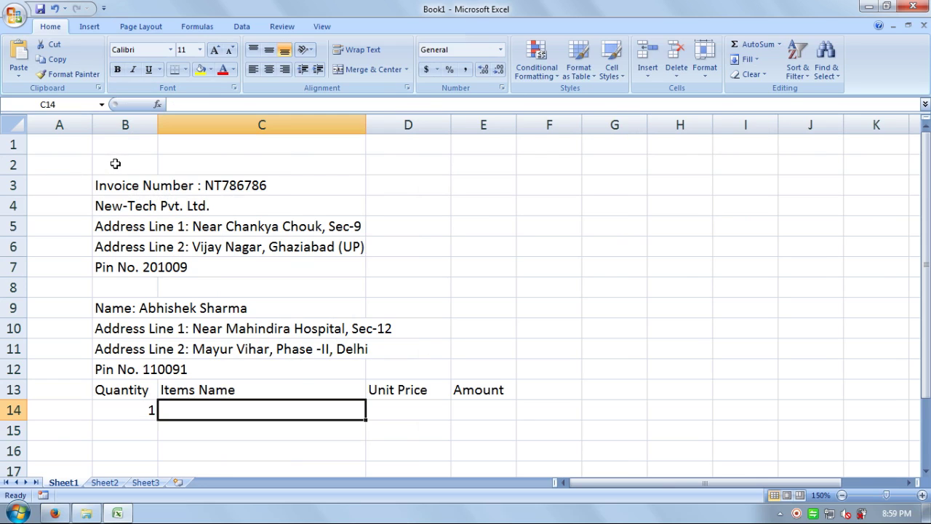
Step: Merge B2:E2 and enter 'New-Tech Pvt. Ltd.' as the title
left_click_drag(115, 164, 469, 171)
left_click(370, 68)
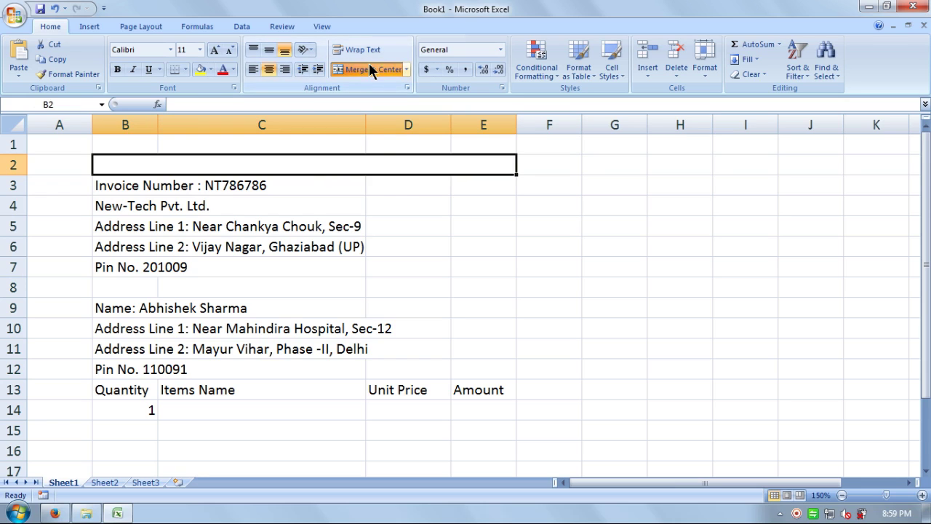
type("New")
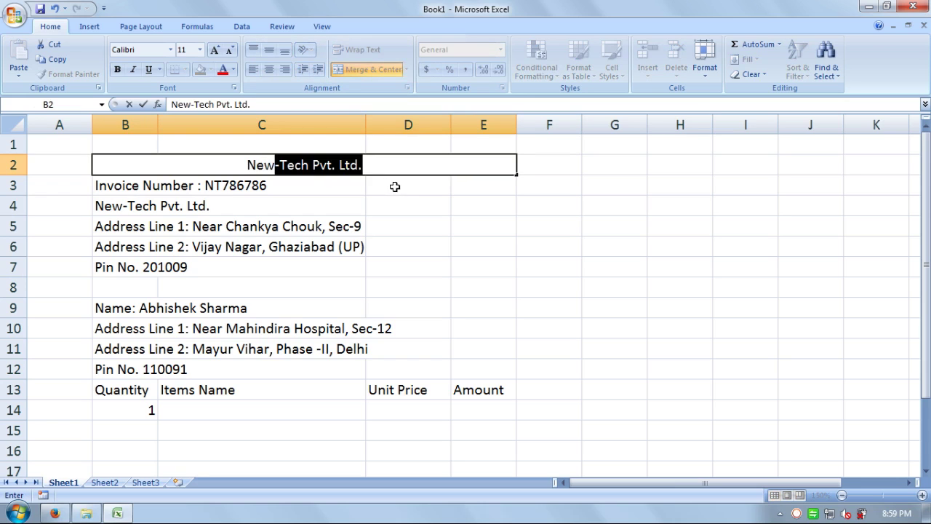
type("-")
key("End")
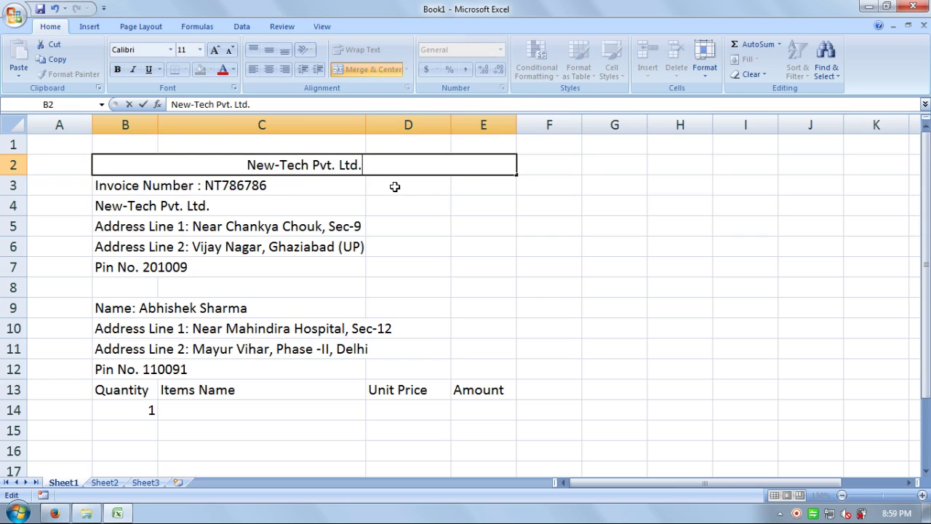
key("Return")
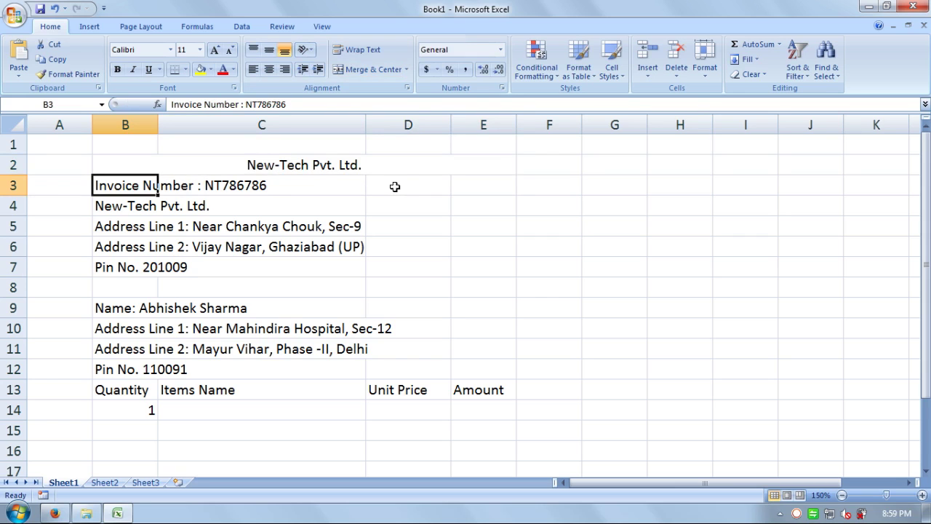
Step: Format the title left-aligned with dark blue fill and bold white text
left_click(393, 169)
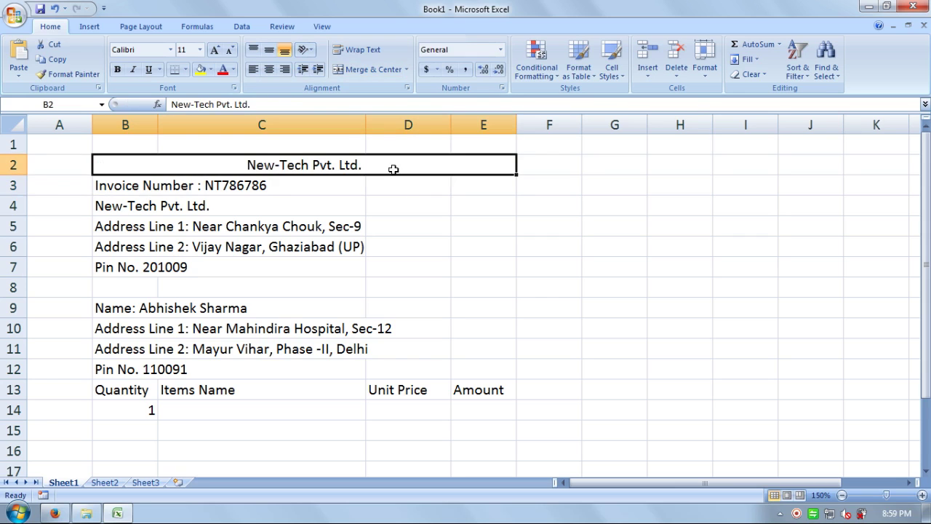
left_click(249, 72)
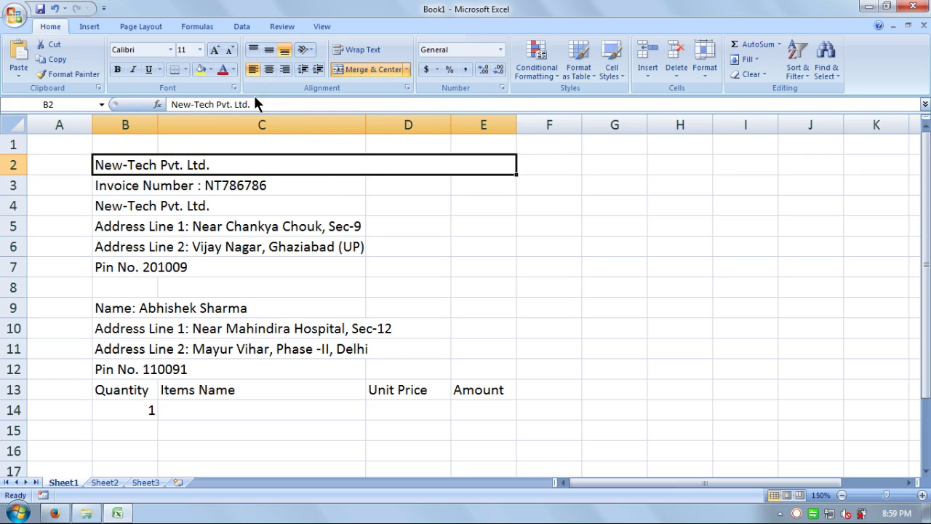
left_click(210, 70)
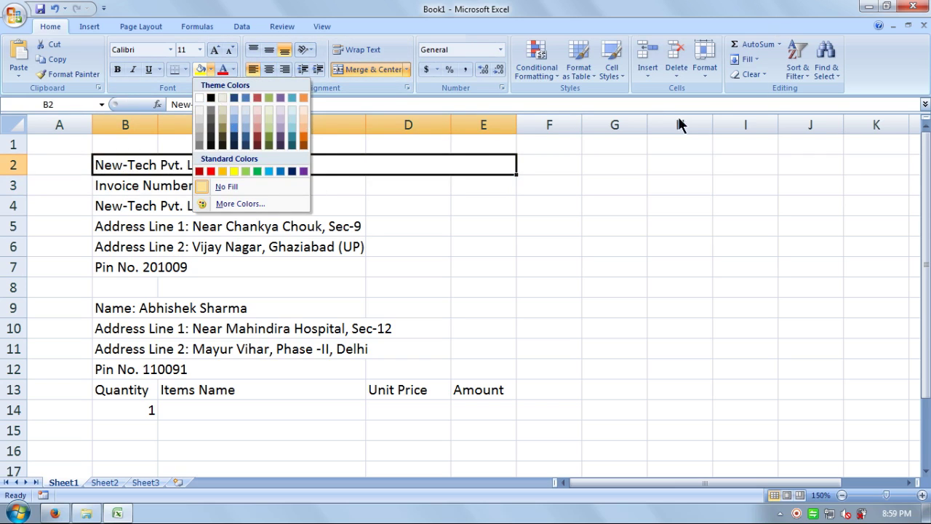
left_click(294, 172)
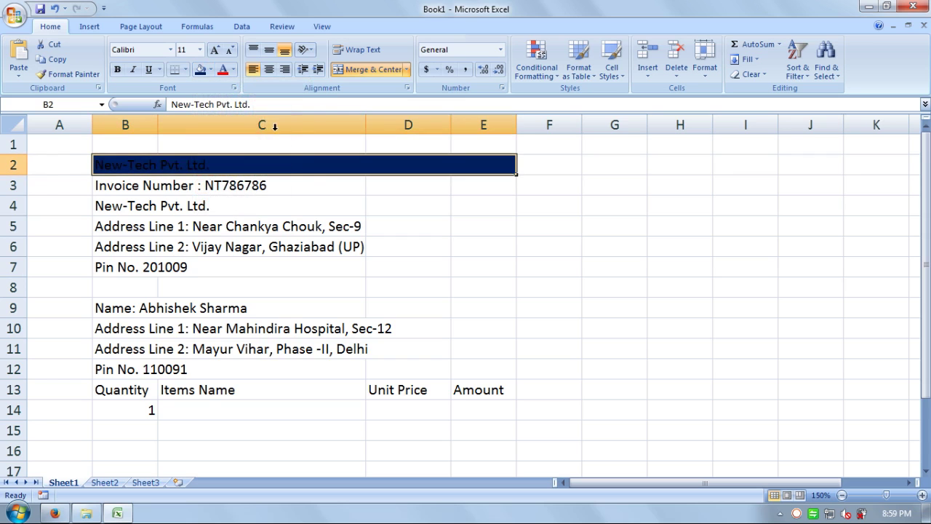
left_click(233, 70)
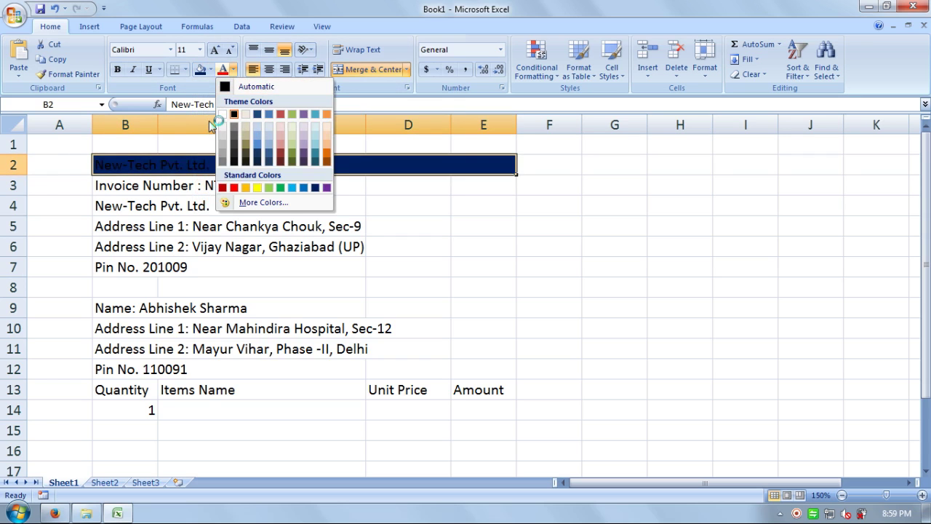
left_click(224, 115)
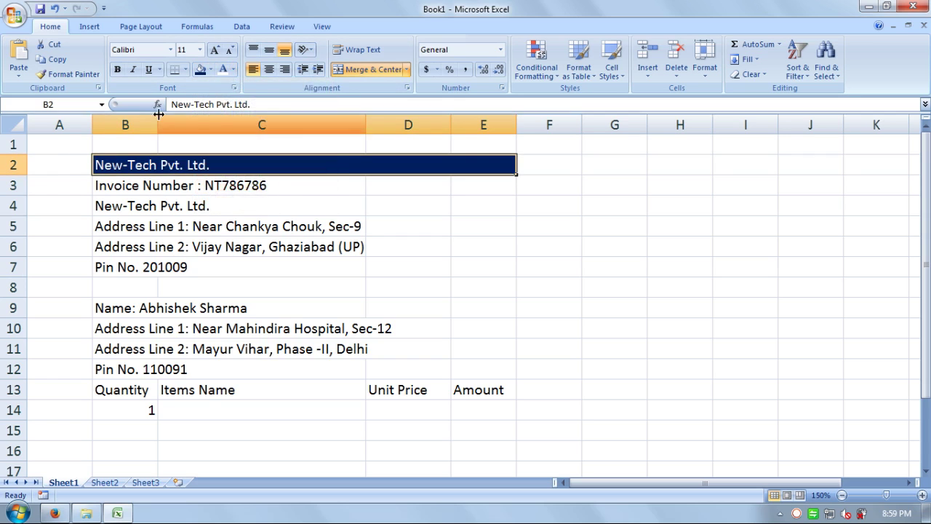
left_click(117, 69)
left_click(335, 227)
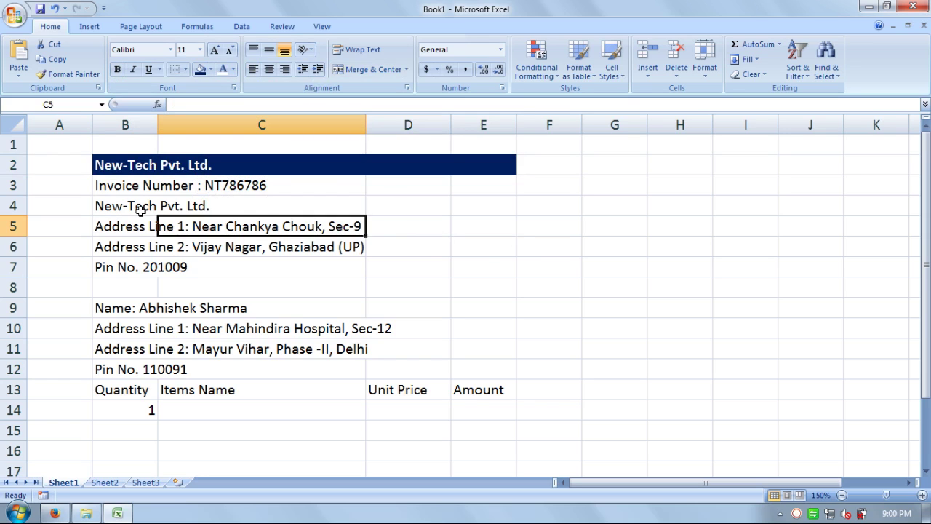
Step: Merge each of rows 3 through 7 across columns B to E
left_click_drag(133, 188, 462, 179)
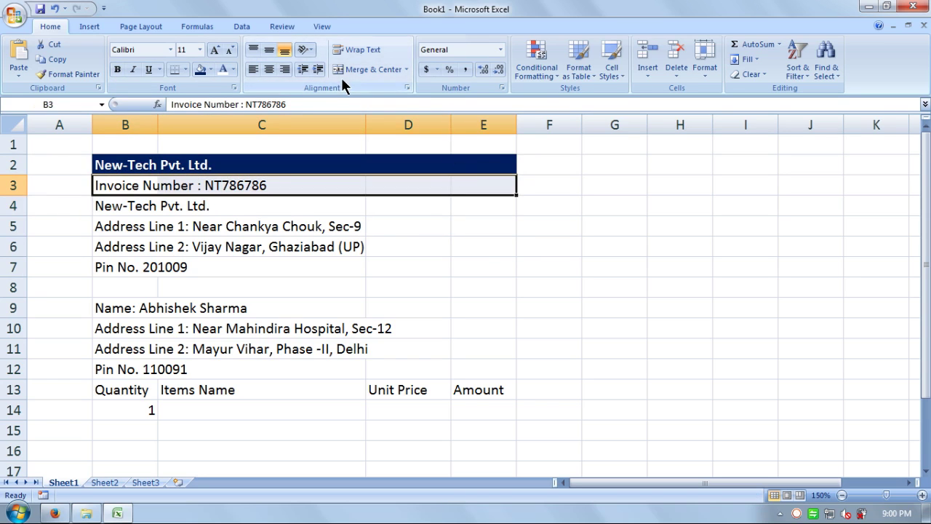
left_click(349, 70)
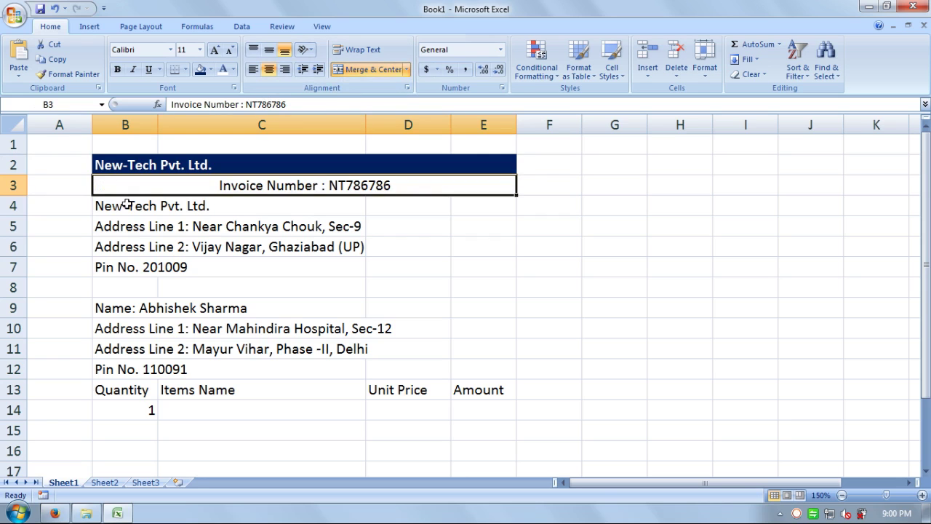
left_click_drag(129, 206, 453, 204)
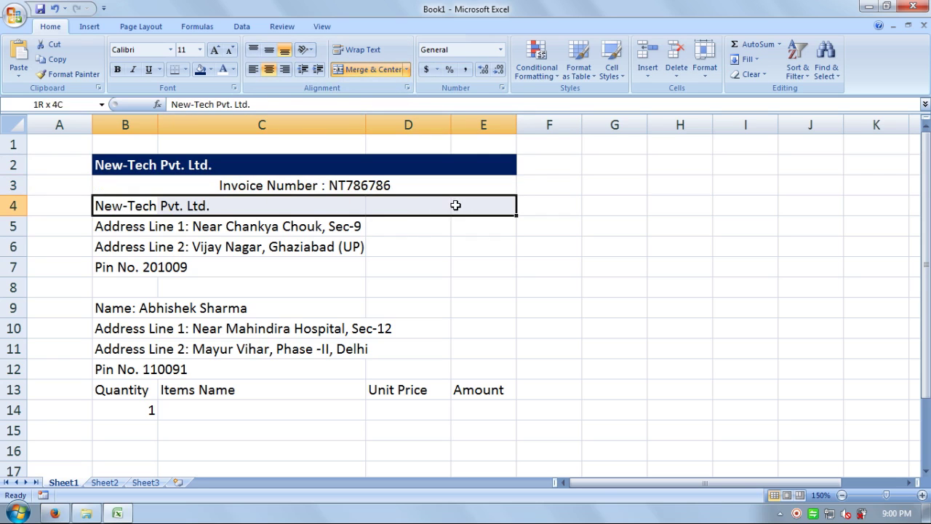
left_click(353, 69)
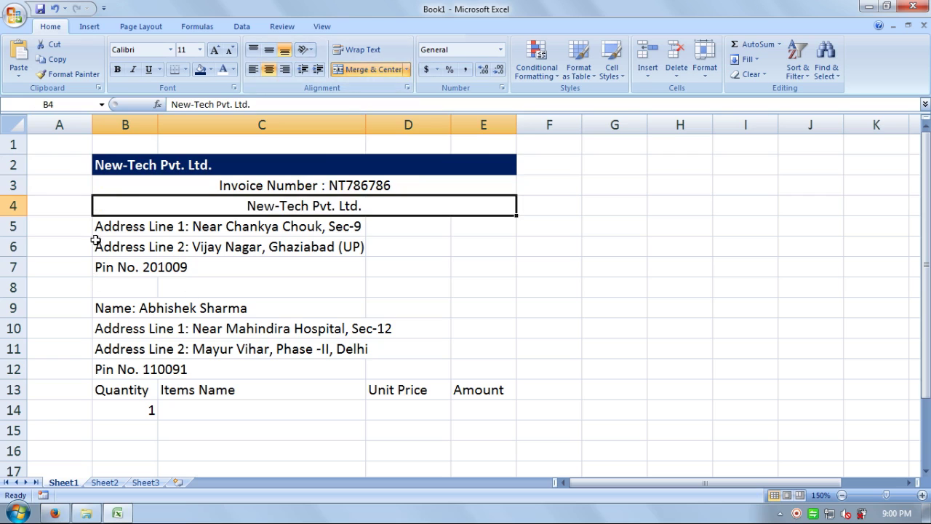
left_click_drag(129, 225, 423, 225)
left_click_drag(480, 230, 154, 225)
left_click(372, 69)
left_click_drag(477, 246, 138, 250)
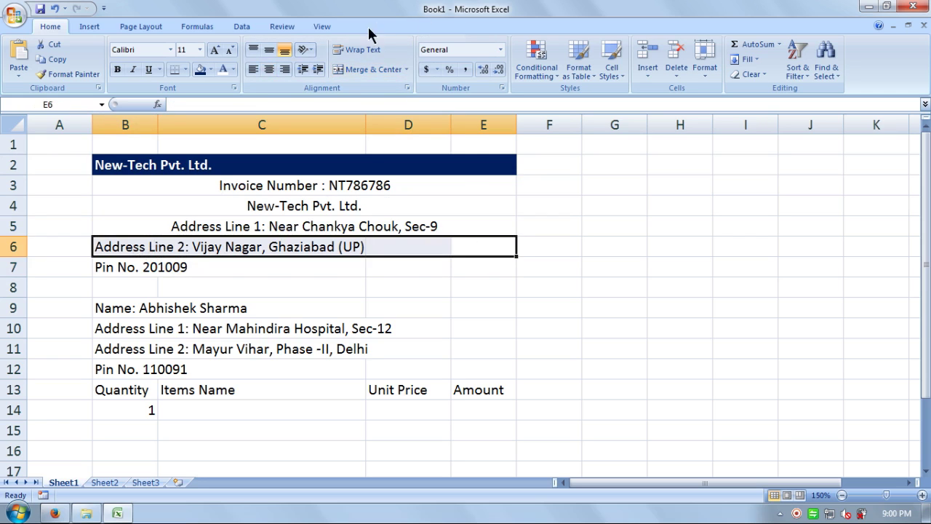
left_click(373, 70)
left_click_drag(480, 261, 138, 266)
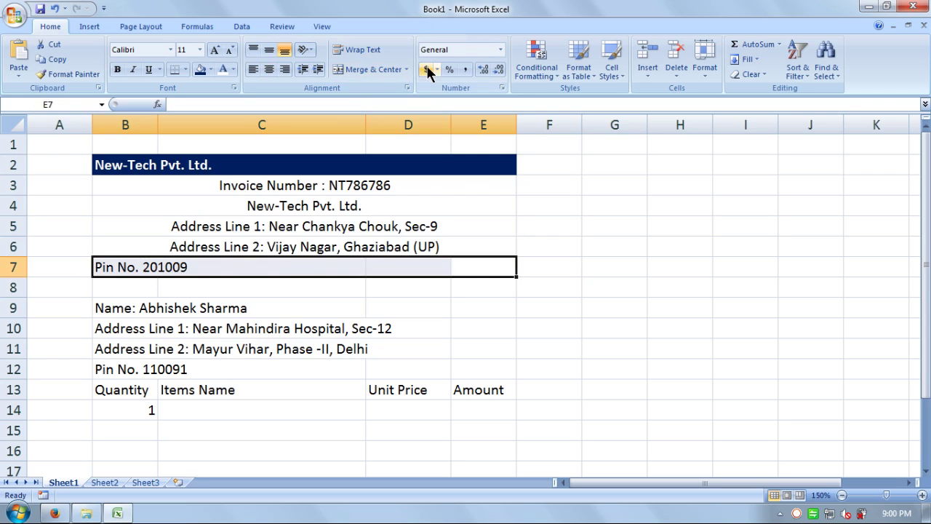
left_click(366, 69)
Step: Left-align the merged seller detail block B3:E7
left_click_drag(260, 178, 262, 264)
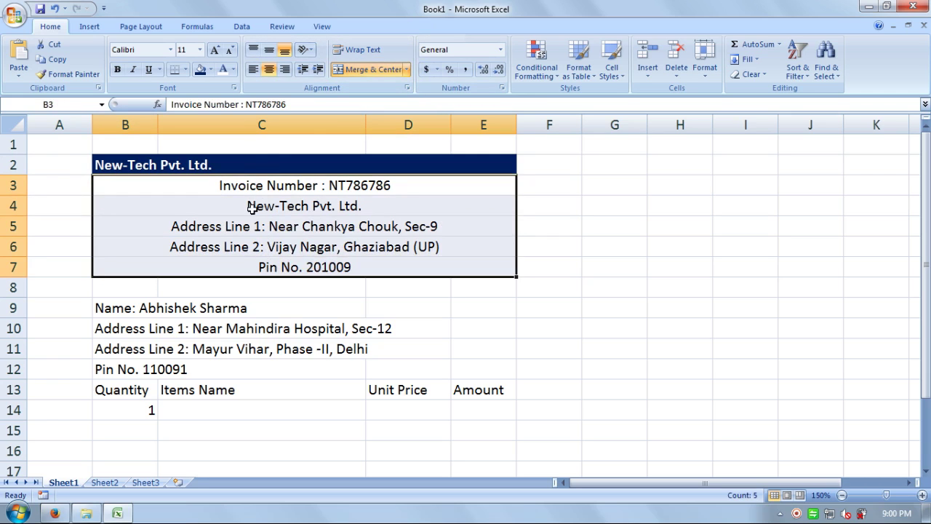
left_click(252, 69)
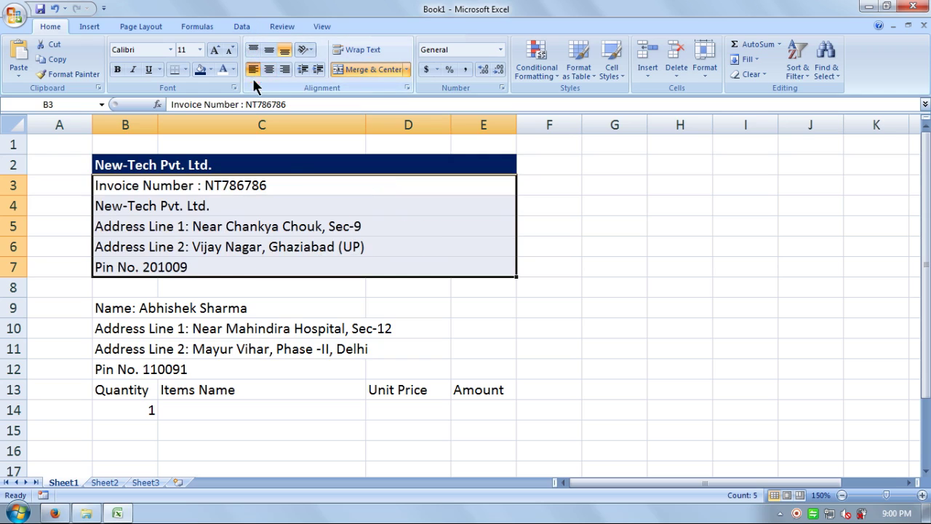
left_click(298, 186)
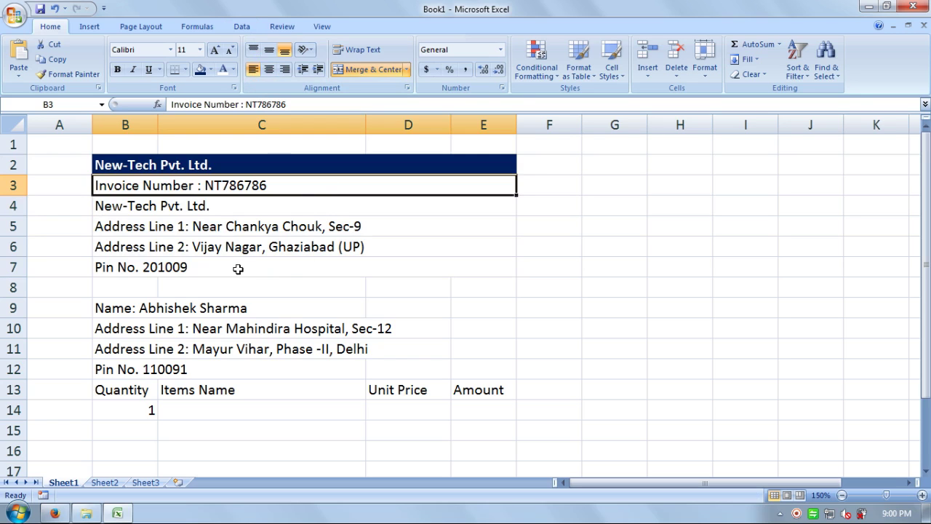
left_click(144, 289)
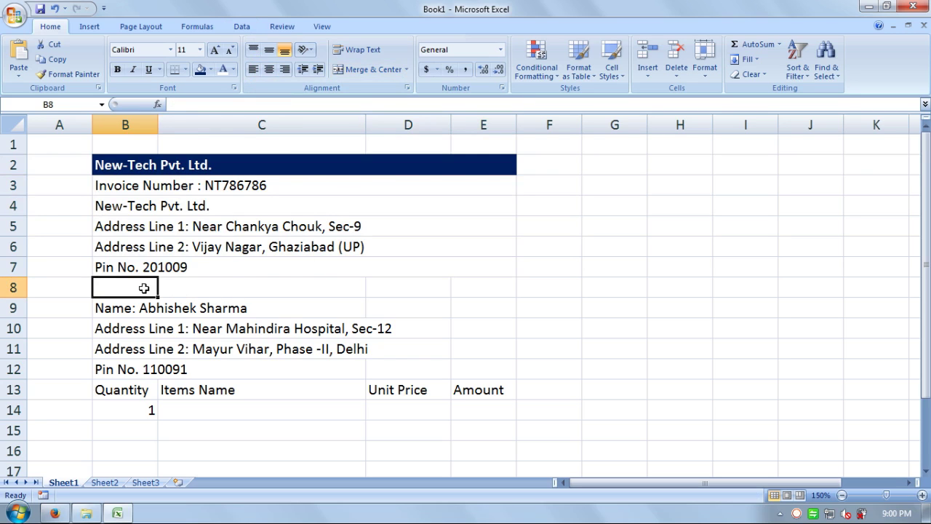
Step: Merge B8:E8, enter 'Buyers Details' there and make it bold
left_click_drag(144, 288, 495, 288)
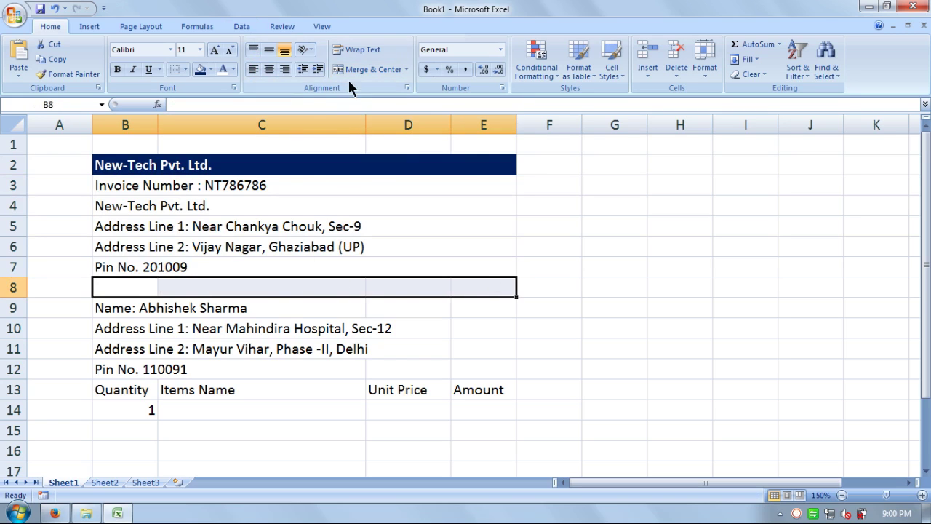
left_click(364, 69)
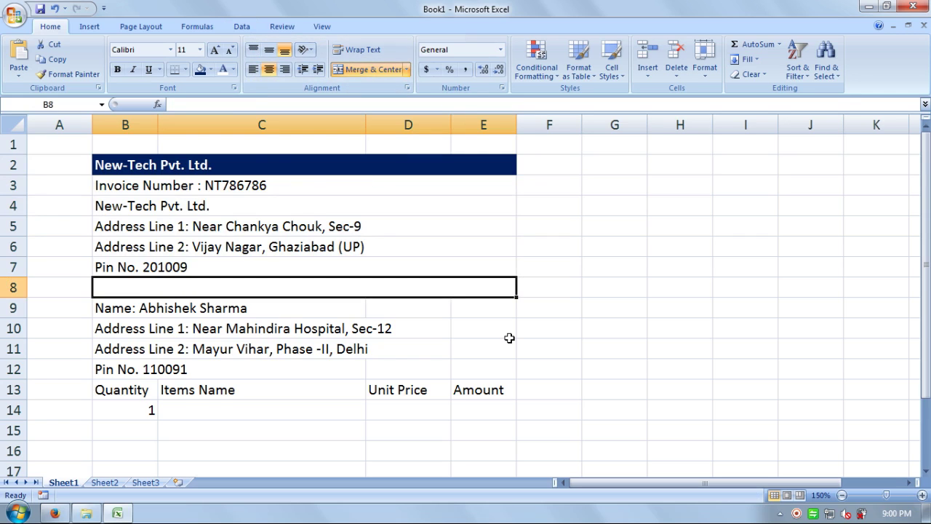
type("Buy")
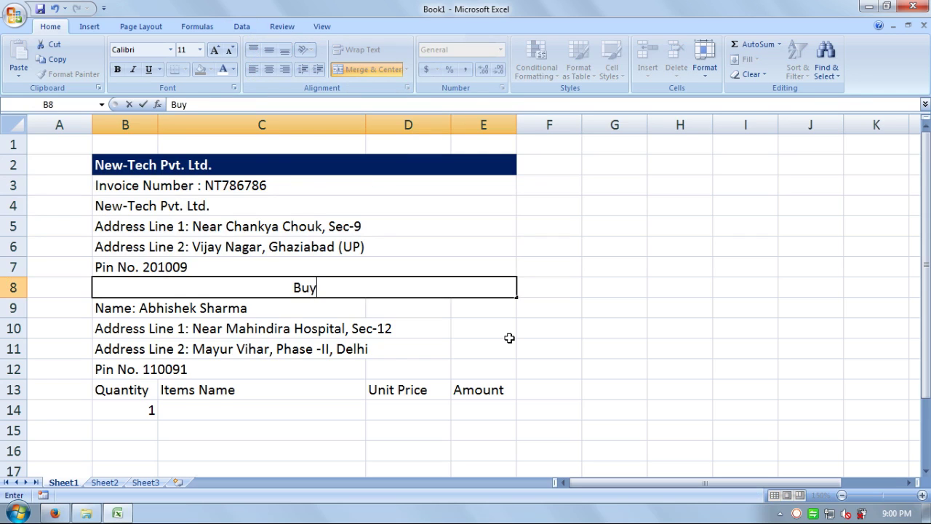
type("ers De")
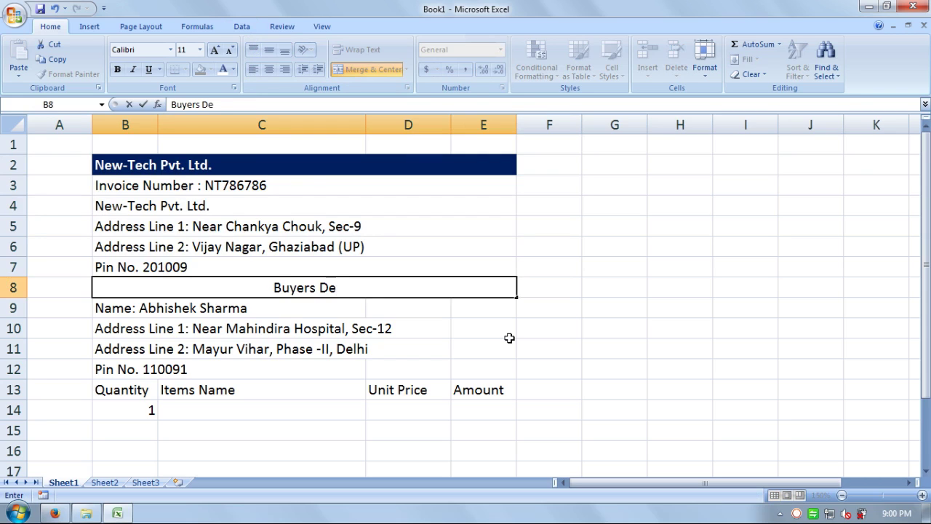
type("tails")
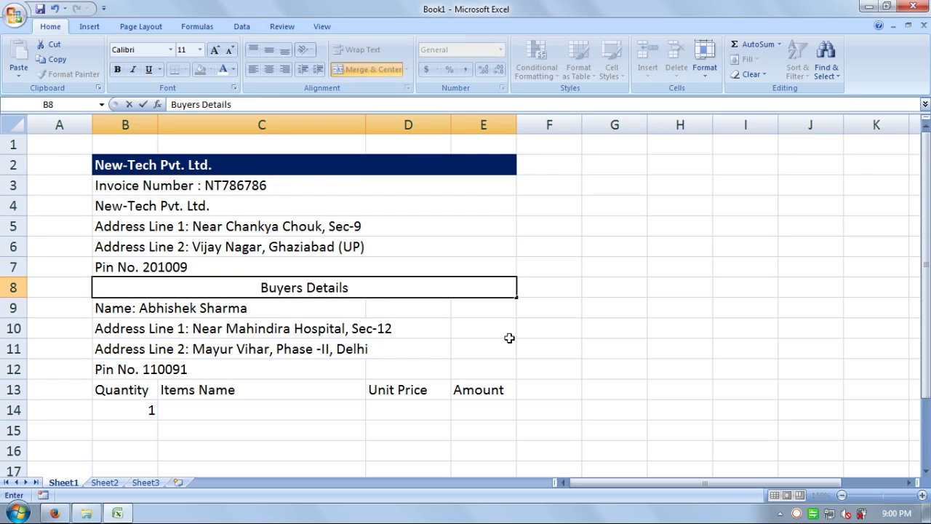
key("Return")
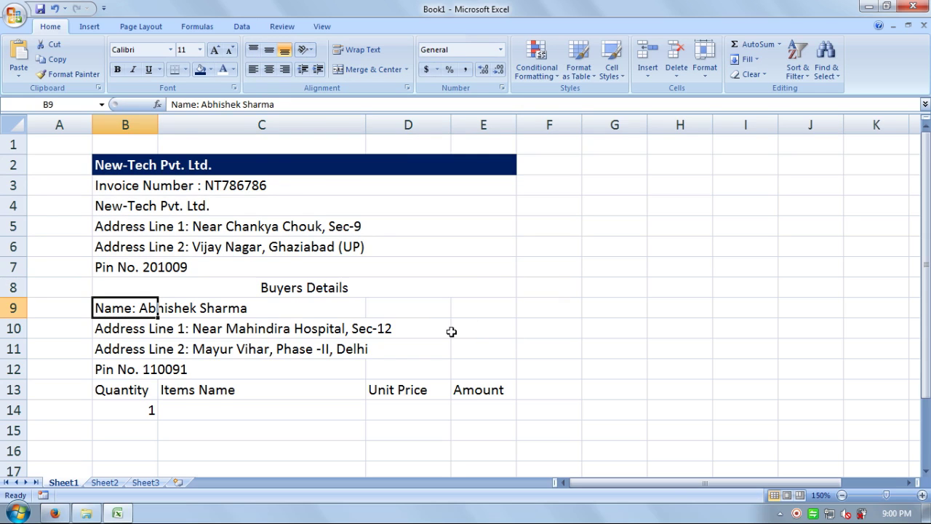
left_click(410, 291)
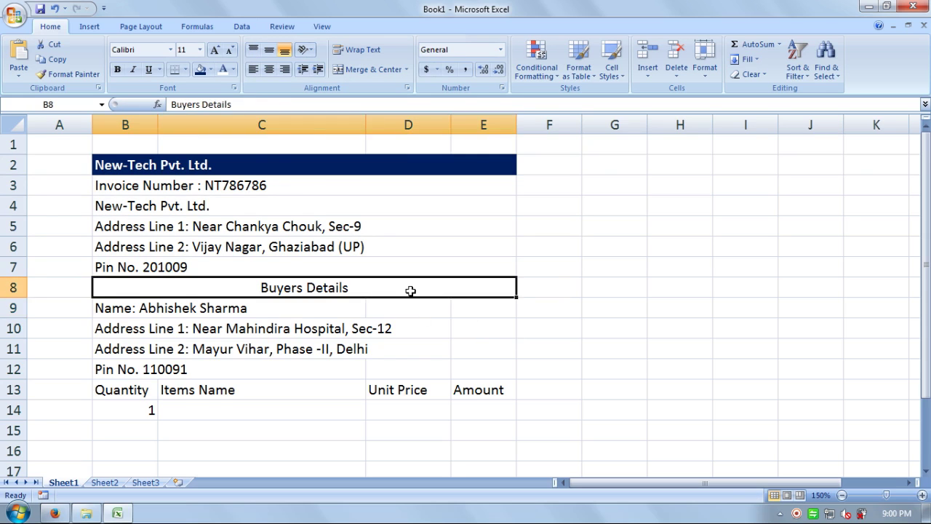
left_click(117, 70)
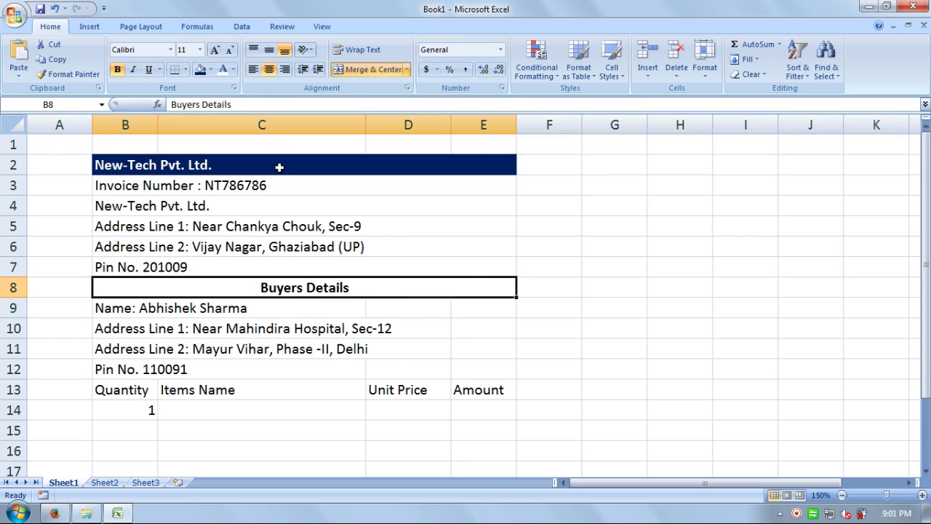
Step: Put a thick box border around the Buyers Details row in B8
left_click(186, 70)
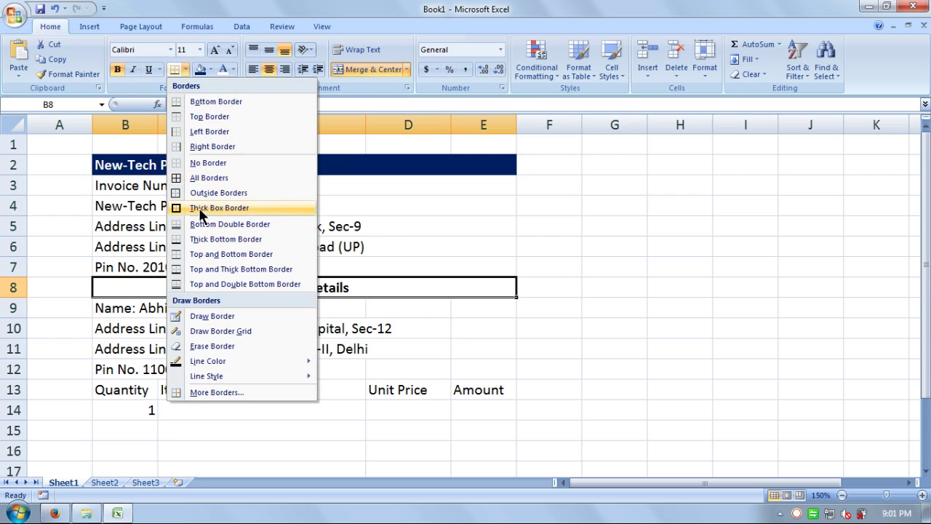
left_click(210, 206)
left_click(627, 369)
left_click(597, 334)
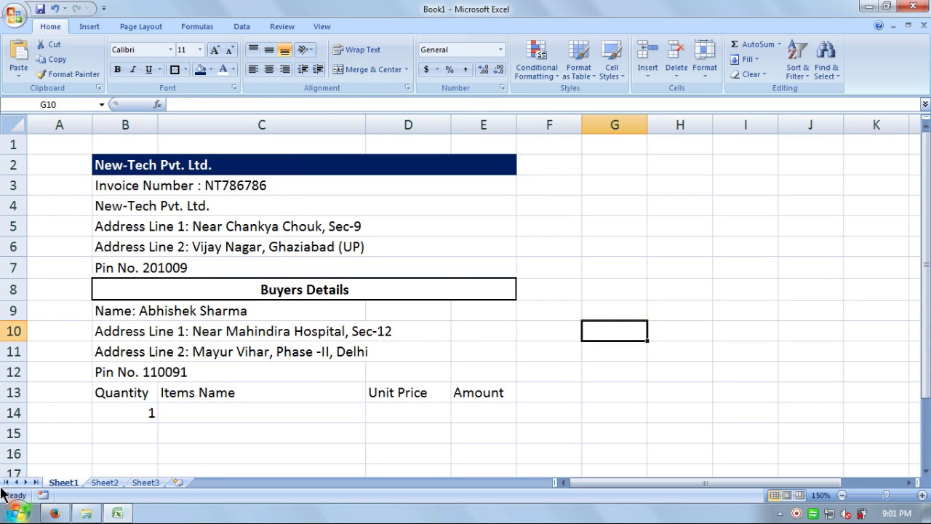
Step: Outline the seller details block B2:E7 with an outside border
left_click_drag(99, 159, 248, 272)
left_click(185, 69)
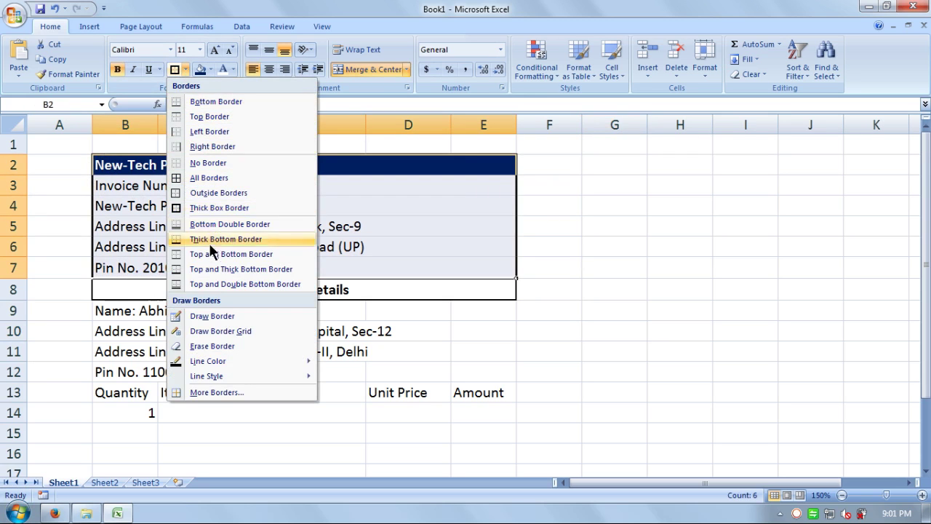
left_click(209, 193)
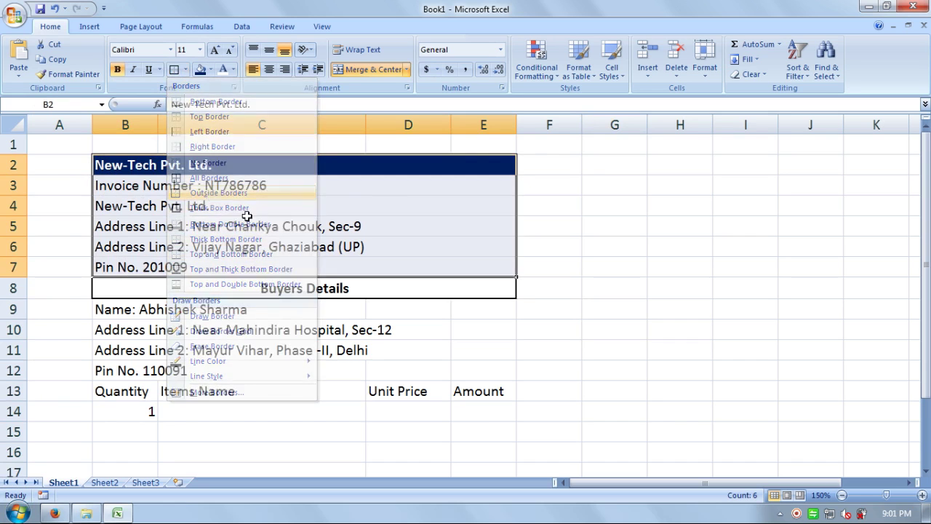
left_click(578, 293)
left_click(484, 349)
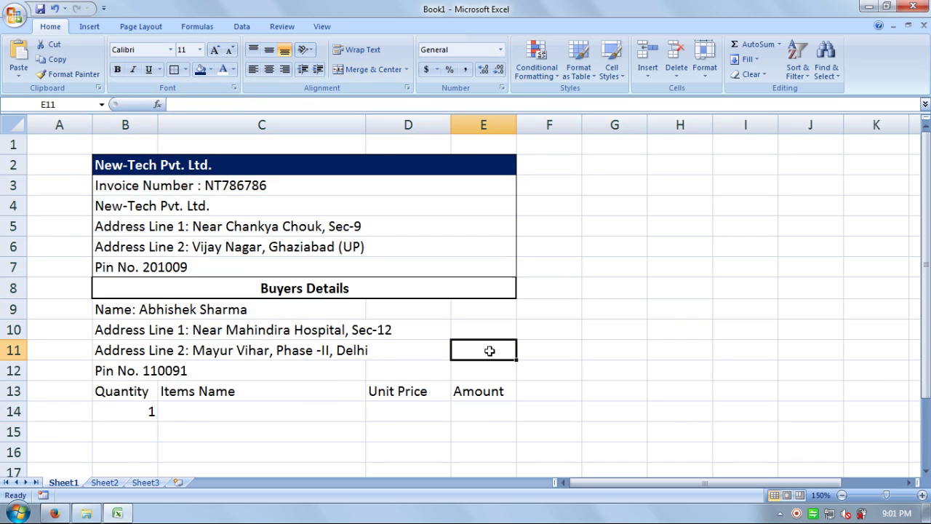
Step: Reapply the thick box border to the Buyers Details heading cell
left_click(388, 290)
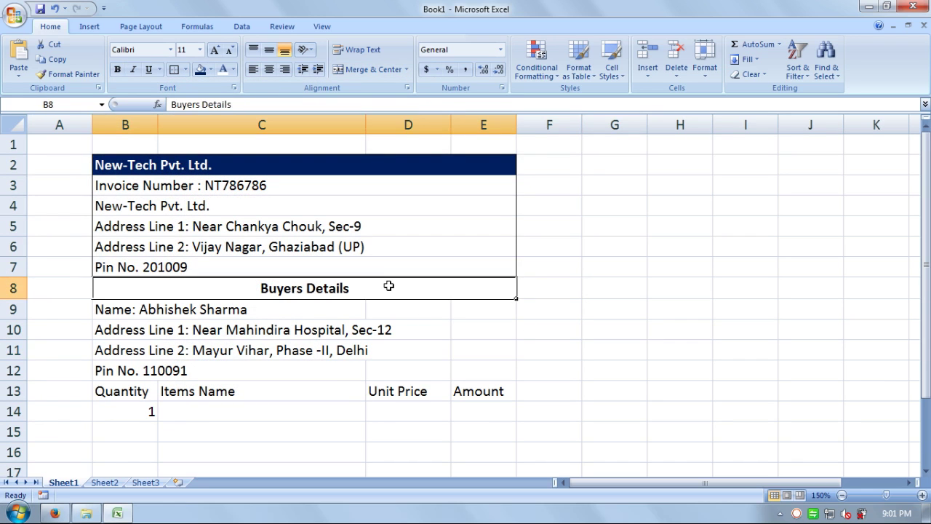
left_click(185, 69)
left_click(214, 208)
left_click(726, 327)
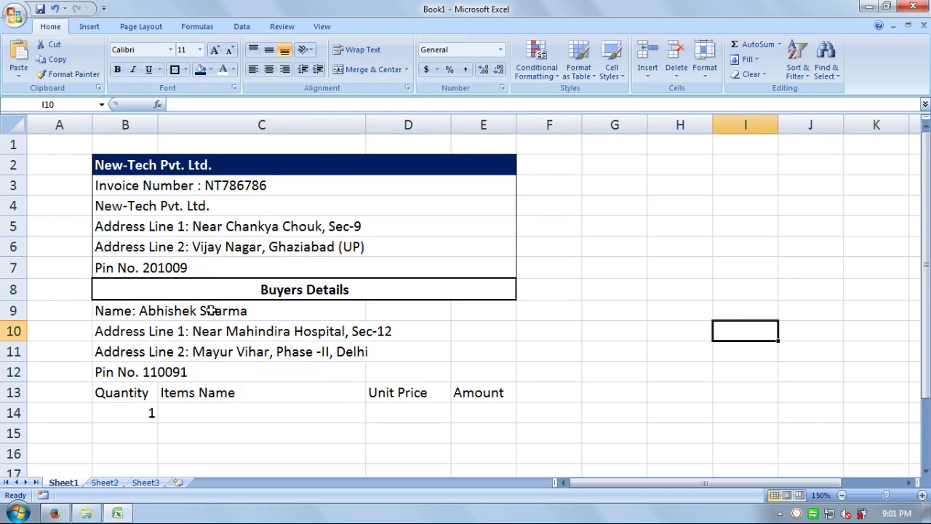
Step: Step down column B from B14 to row 23 to gauge the item table's length
scroll(211, 341, "down", 3)
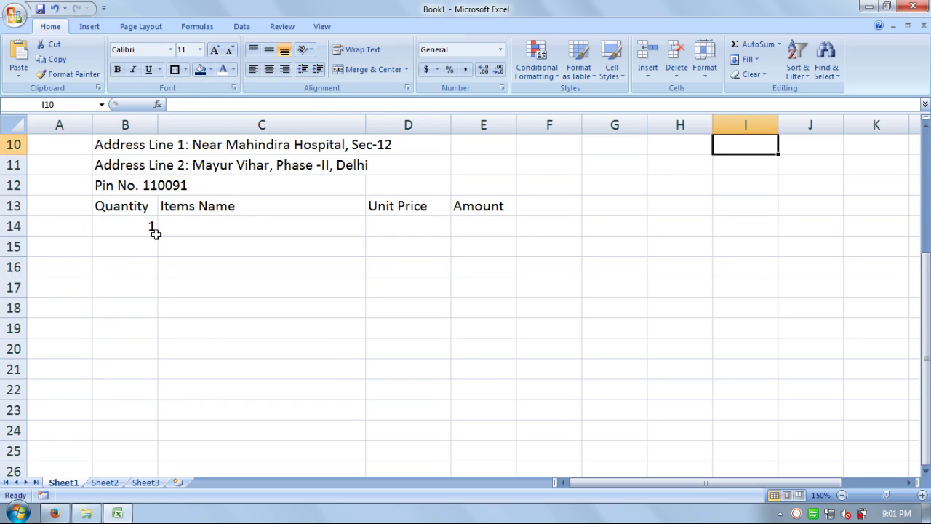
left_click(135, 229)
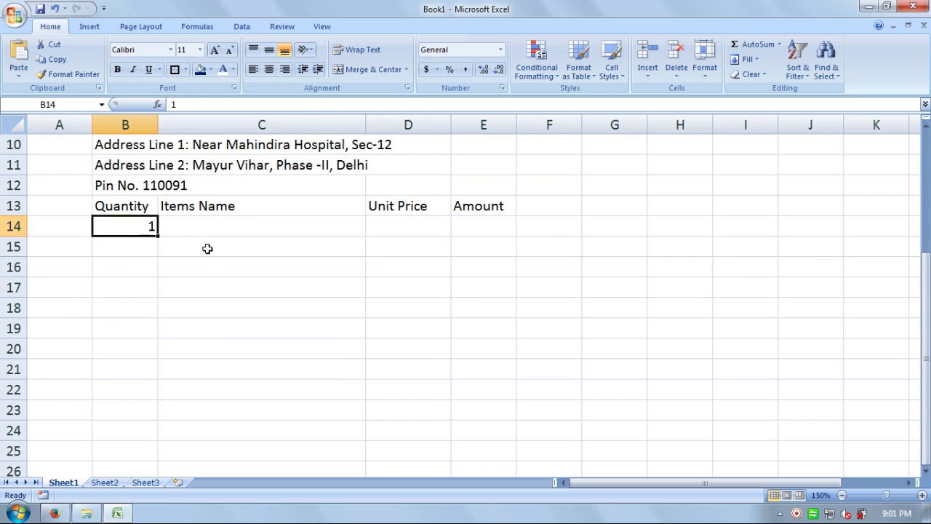
key("Down")
key("Down")
key("Down")
key("Down")
key("Down")
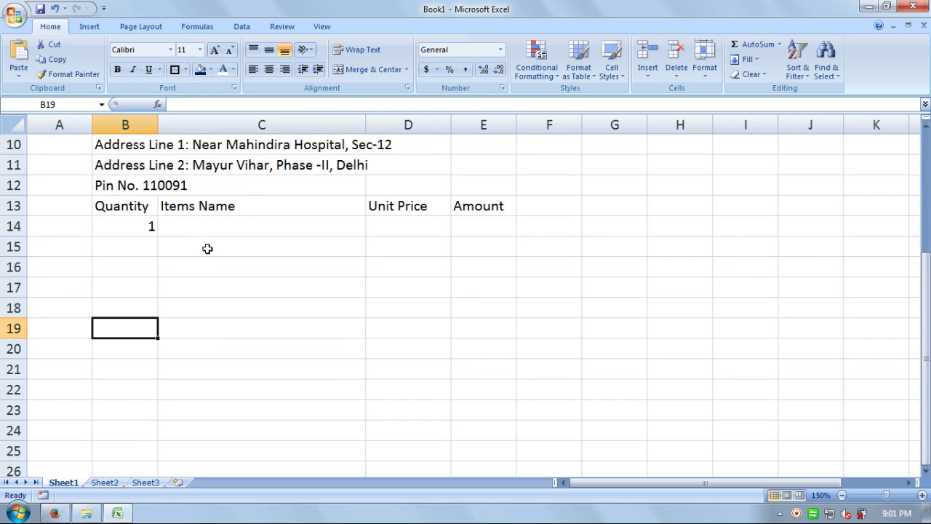
key("Down")
key("Down")
key("Down")
key("Down")
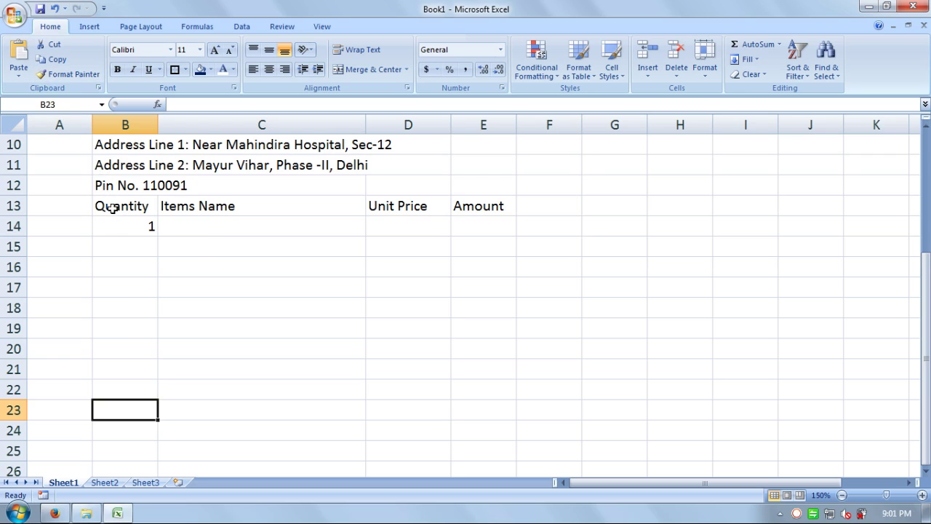
Step: Apply All Borders to B13:E23 so the item table becomes a full grid
left_click_drag(111, 208, 462, 406)
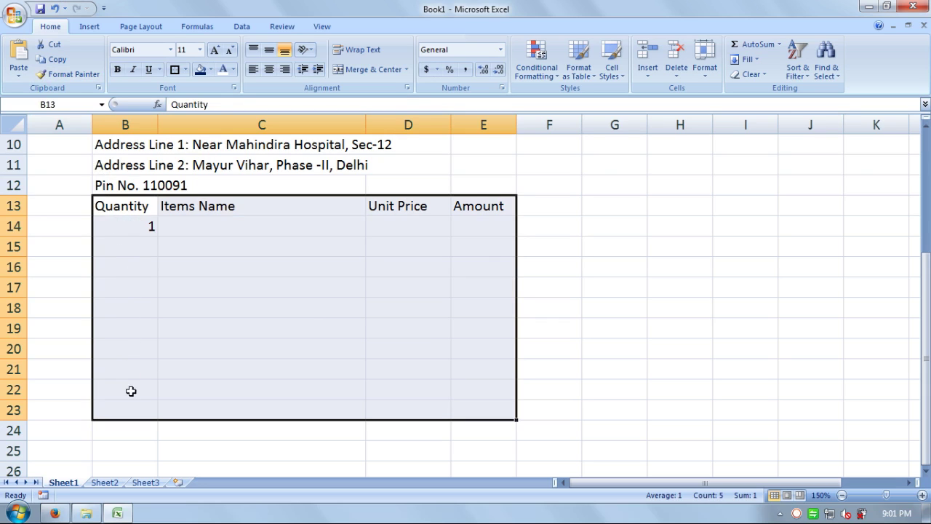
left_click(185, 69)
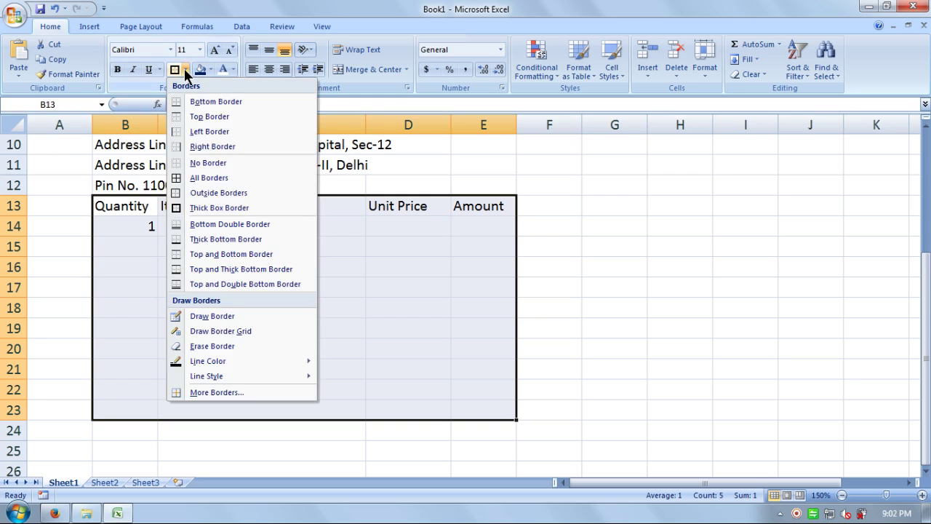
left_click(197, 177)
left_click(284, 252)
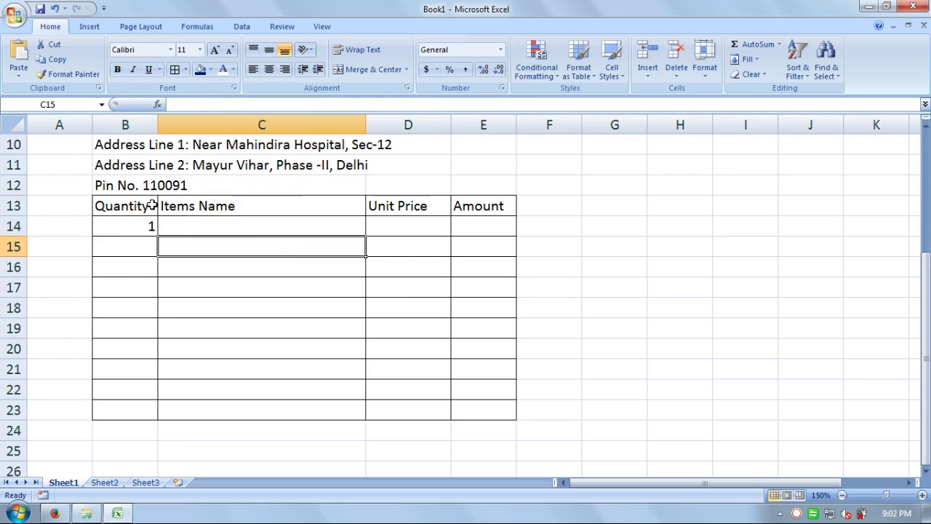
left_click_drag(152, 204, 482, 206)
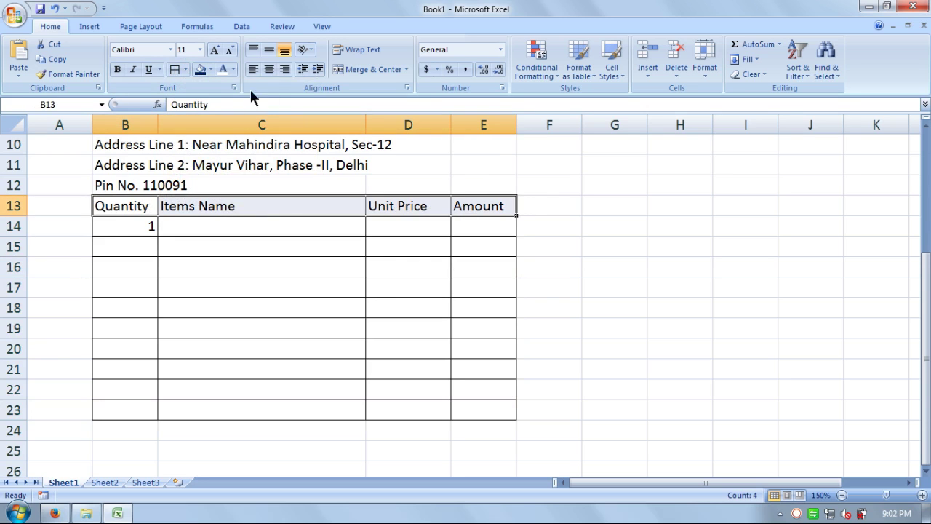
Step: Give the header row B13:E13 a black fill with bold white text
left_click(210, 69)
left_click(210, 97)
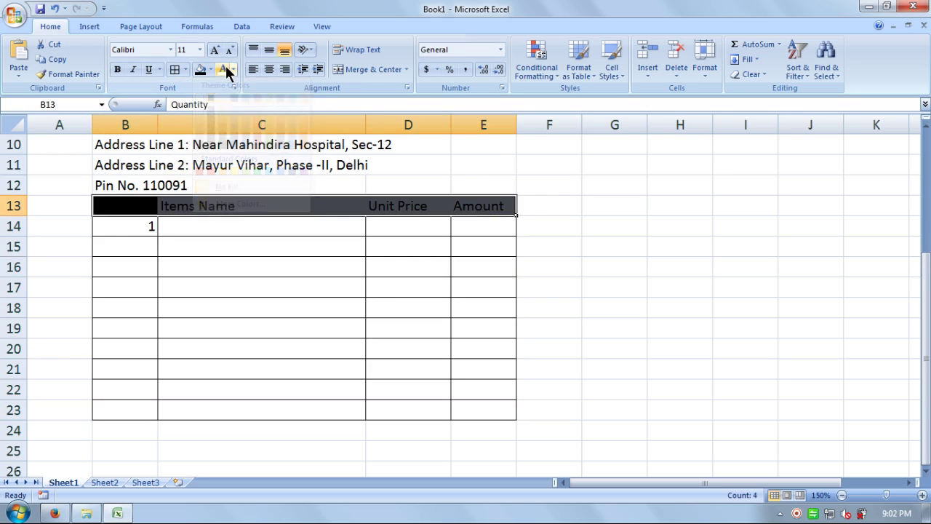
left_click(224, 68)
left_click(118, 67)
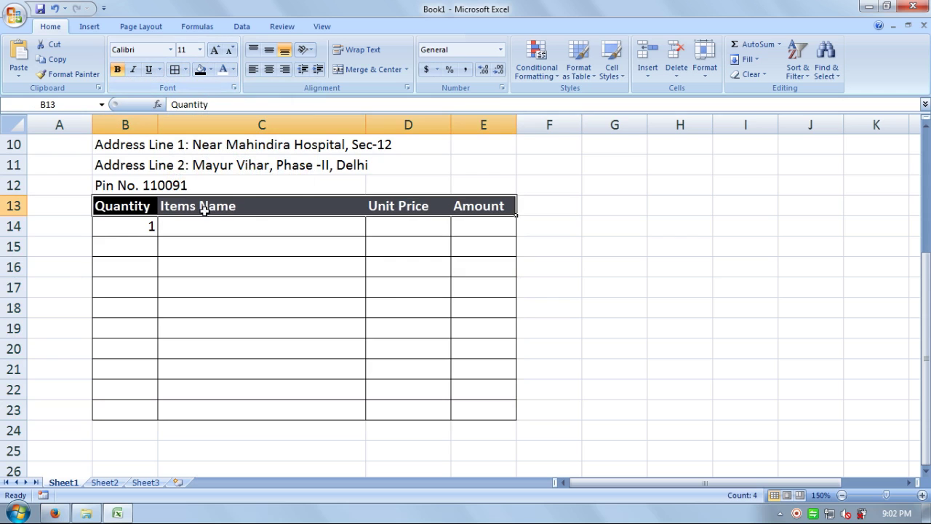
left_click(257, 263)
scroll(253, 282, "up", 3)
scroll(253, 282, "down", 2)
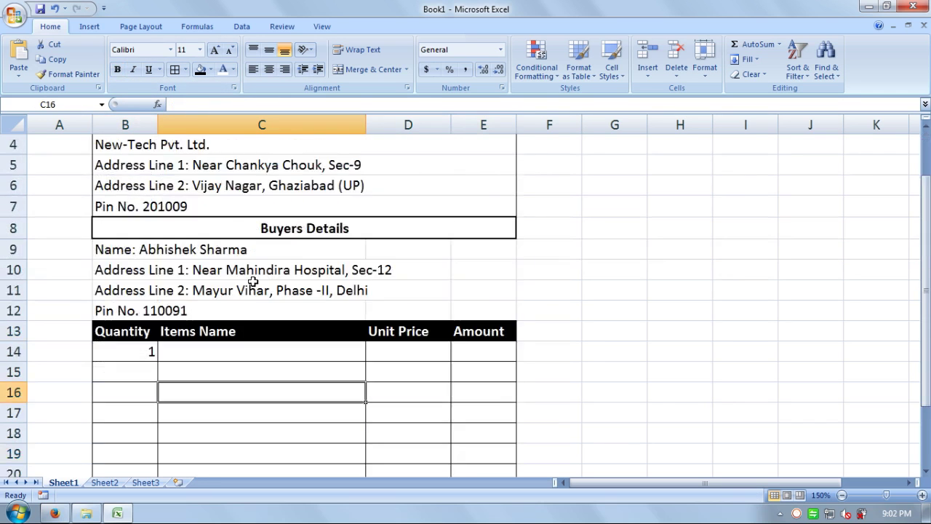
scroll(252, 278, "up", 1)
Step: Add left and right border edges to the buyer details range B9:E12
left_click_drag(104, 244, 475, 302)
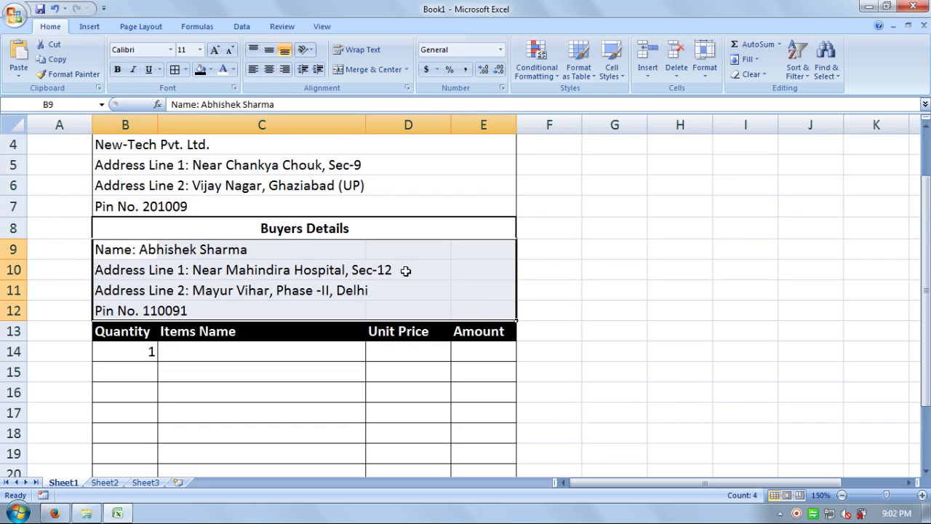
left_click(186, 68)
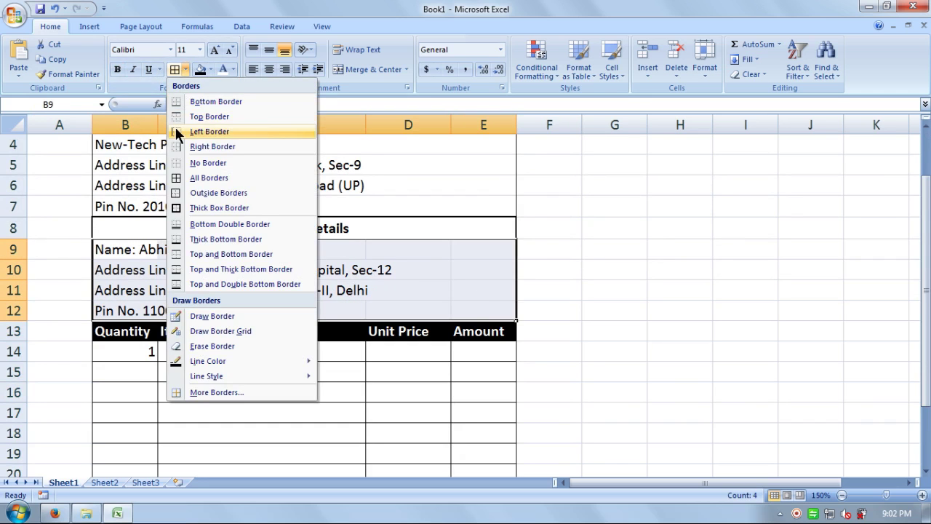
left_click(180, 136)
left_click(185, 68)
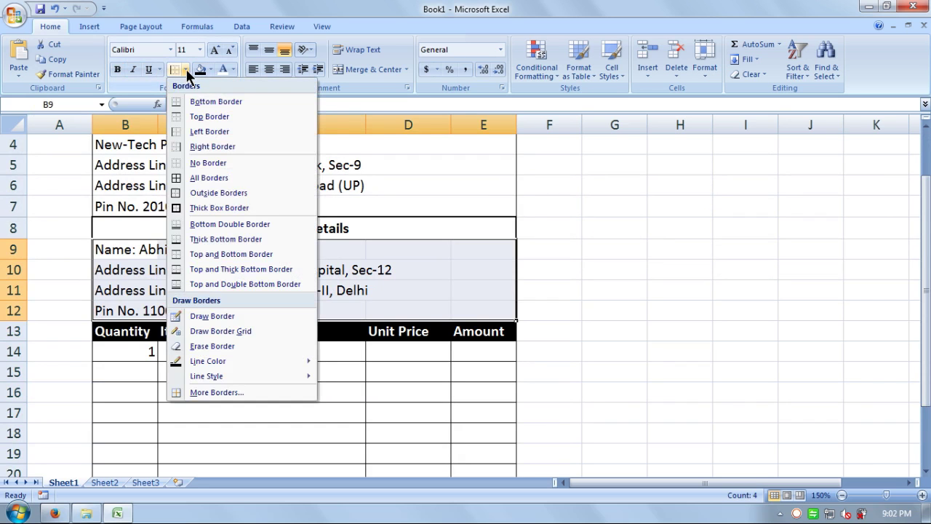
left_click(195, 145)
left_click(601, 305)
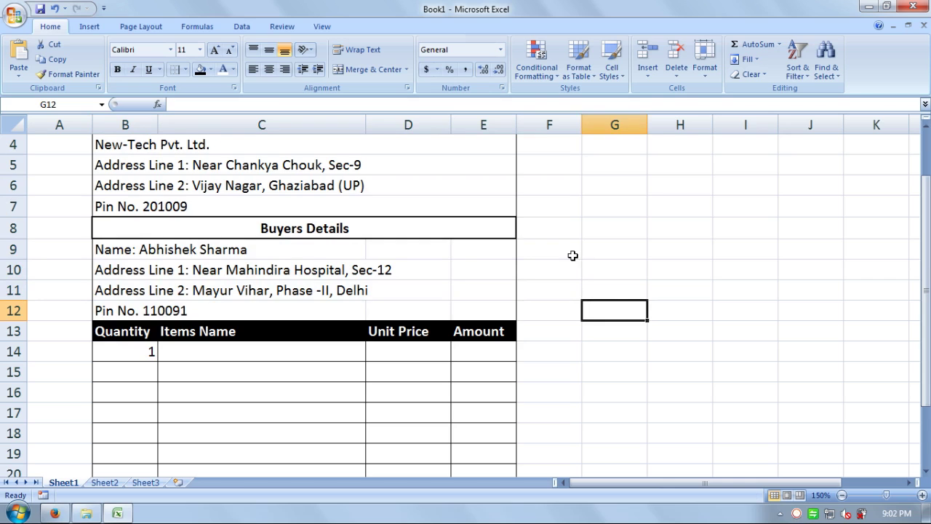
scroll(567, 256, "down", 2)
scroll(162, 310, "down", 3)
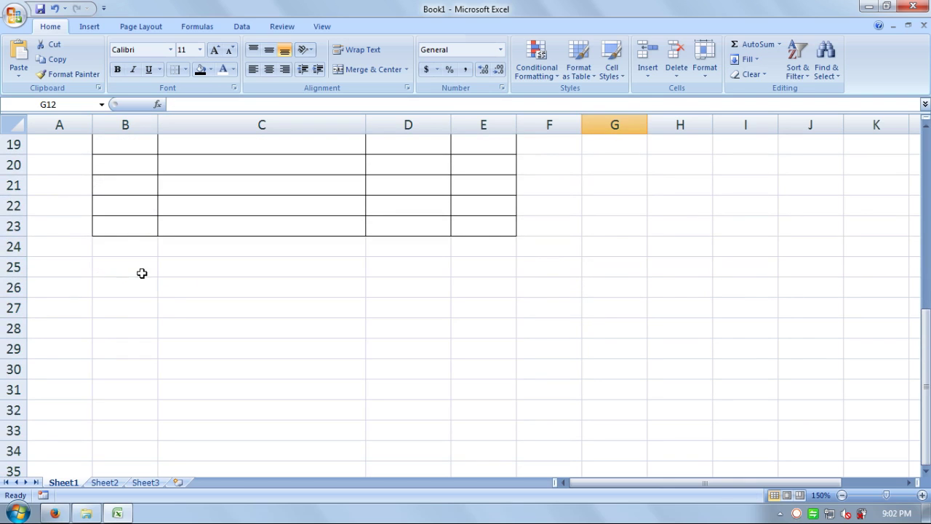
left_click(132, 244)
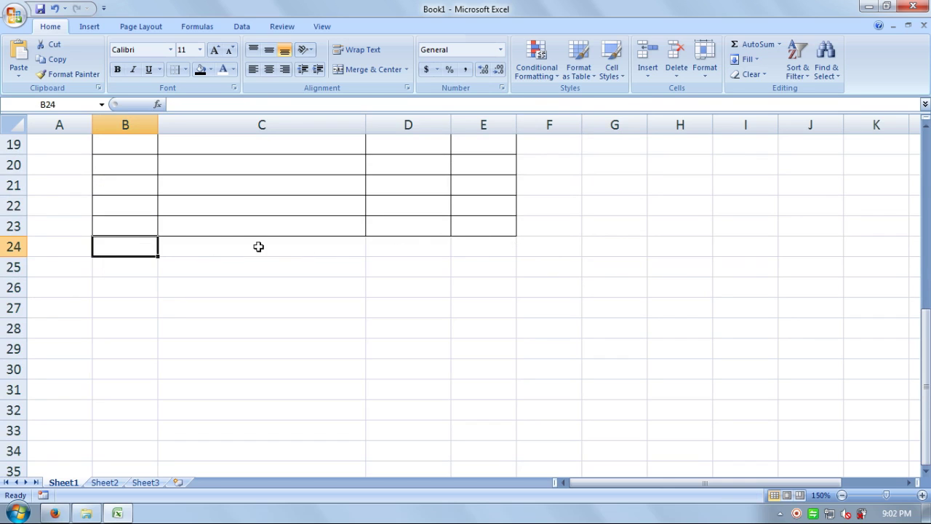
Step: Extend the All Borders grid to row 24 across the table width
left_click_drag(133, 254, 459, 247)
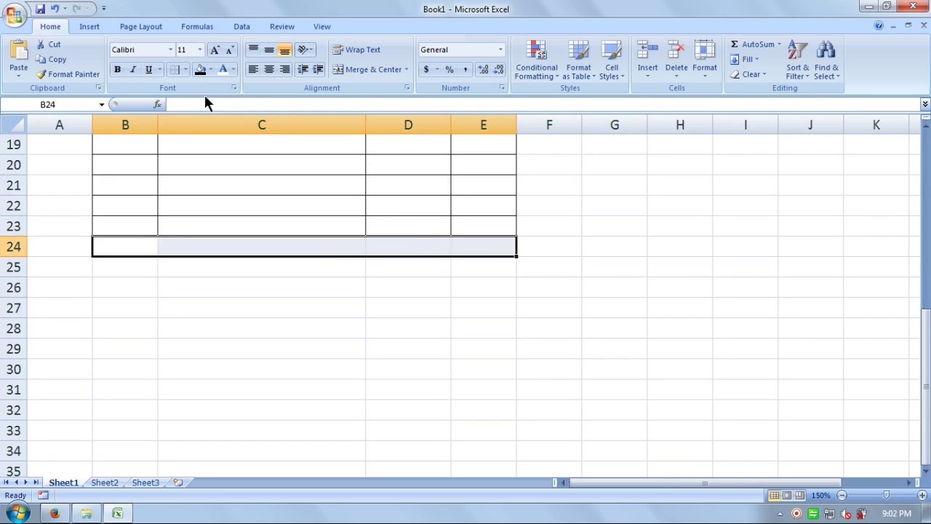
left_click(185, 69)
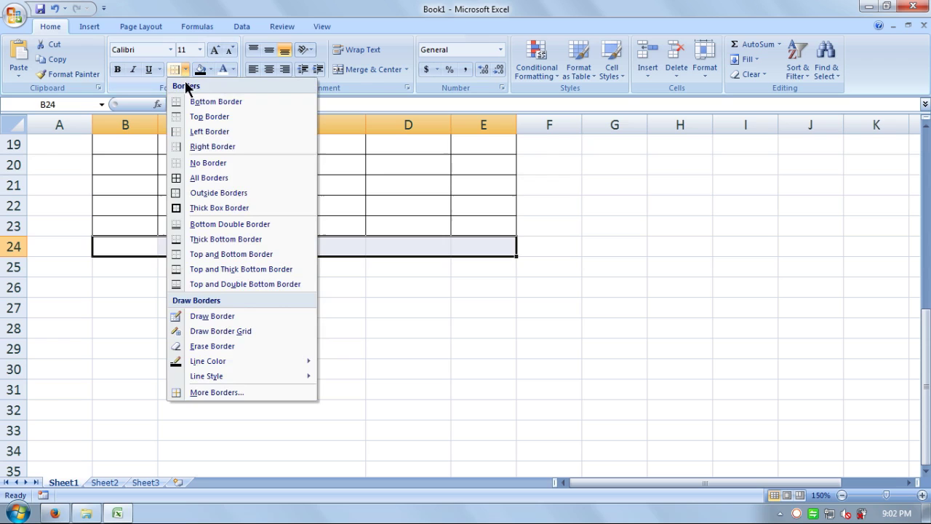
left_click(195, 178)
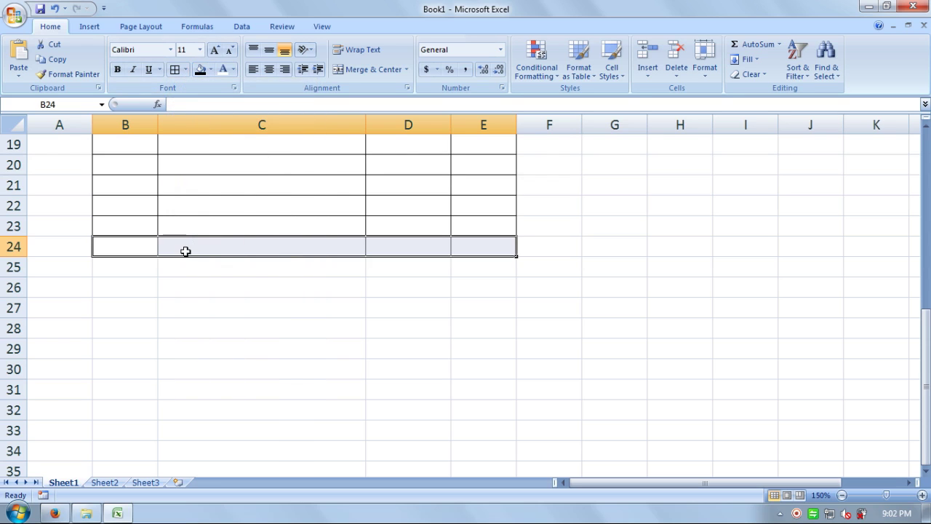
left_click(343, 241)
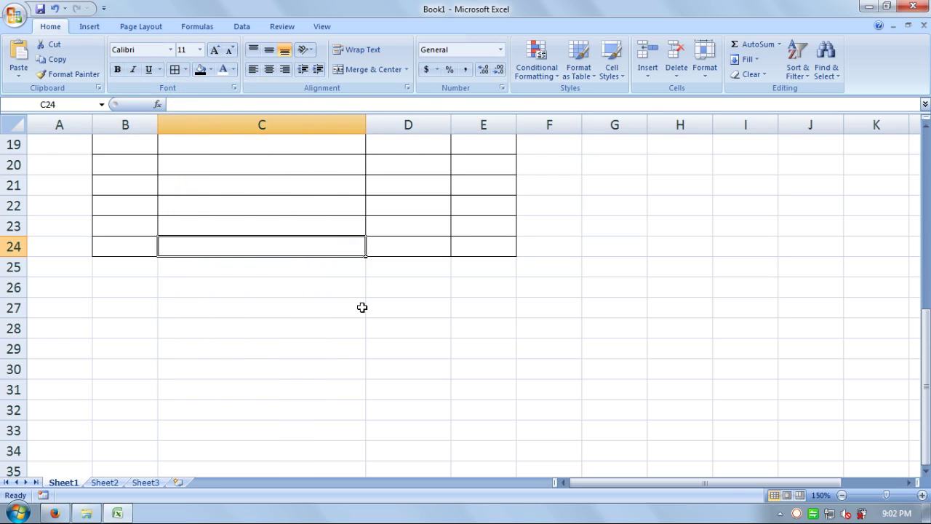
Step: Enter 'Total' in D24 and style it as bold white text on black fill
left_click(384, 250)
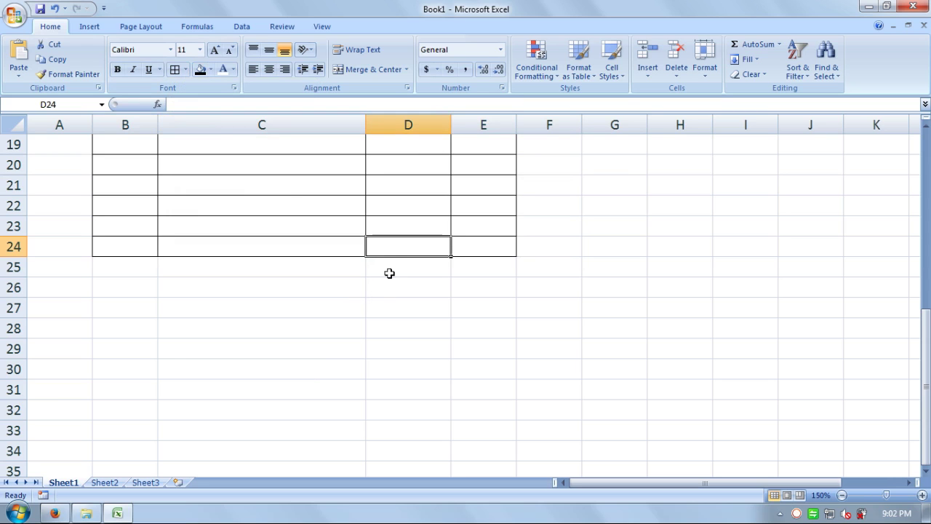
type("Tot")
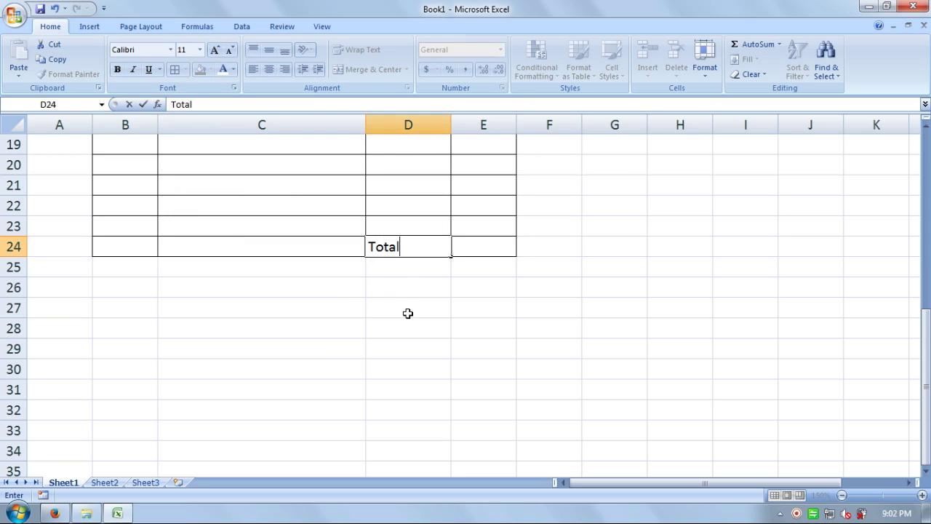
type("al")
key("Right")
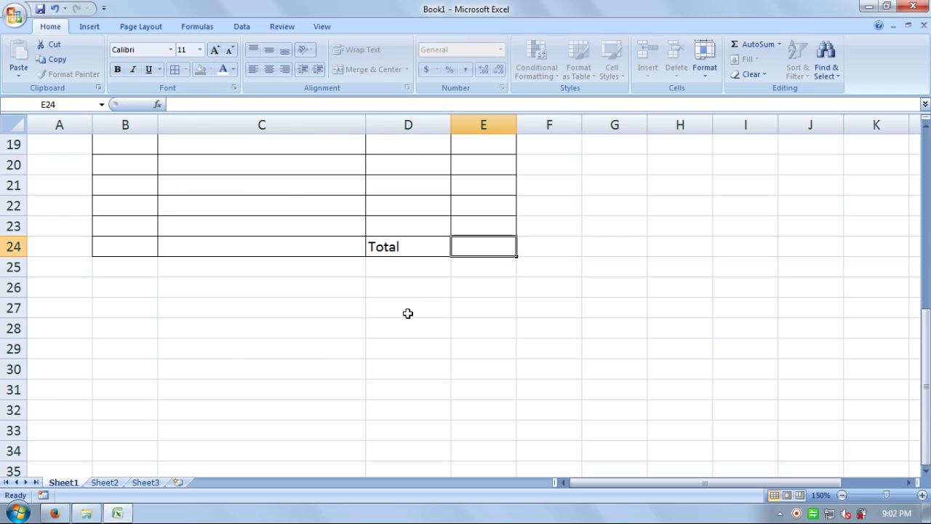
key("Left")
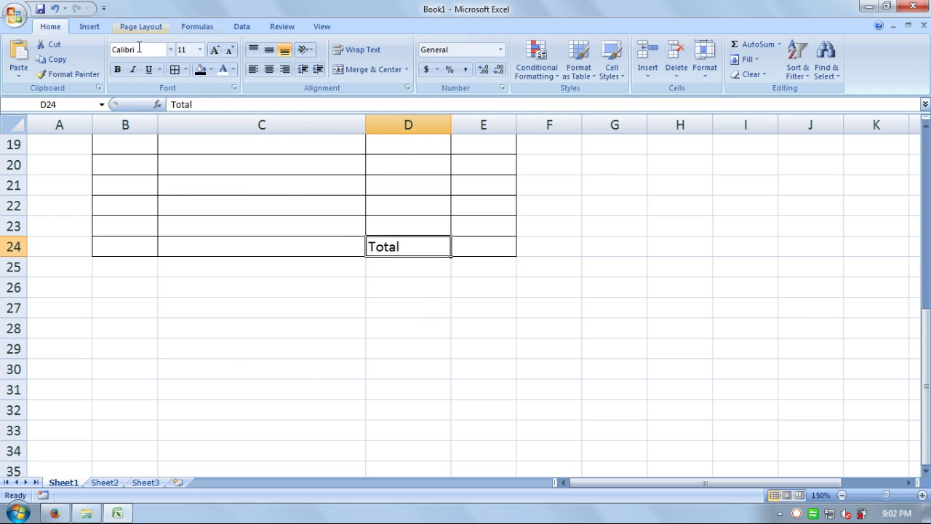
left_click(201, 69)
left_click(222, 69)
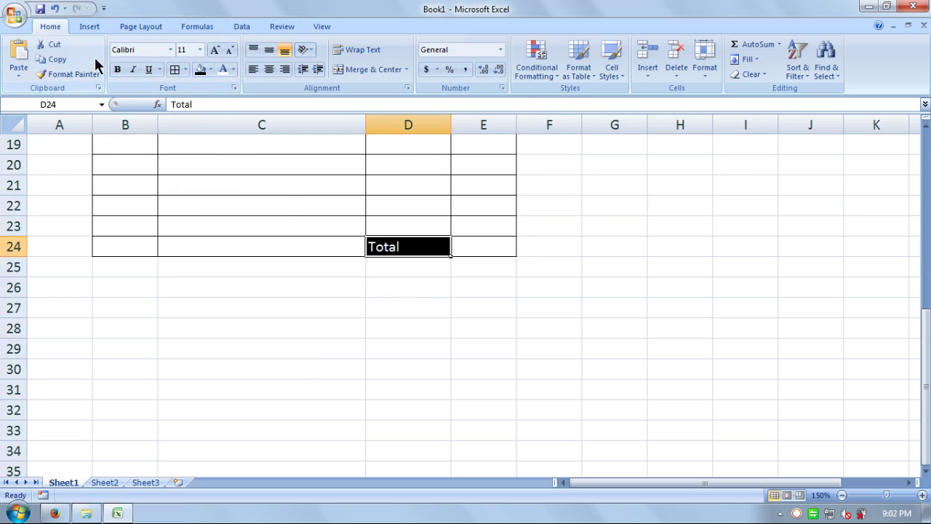
left_click(117, 69)
left_click(343, 324)
scroll(339, 324, "up", 4)
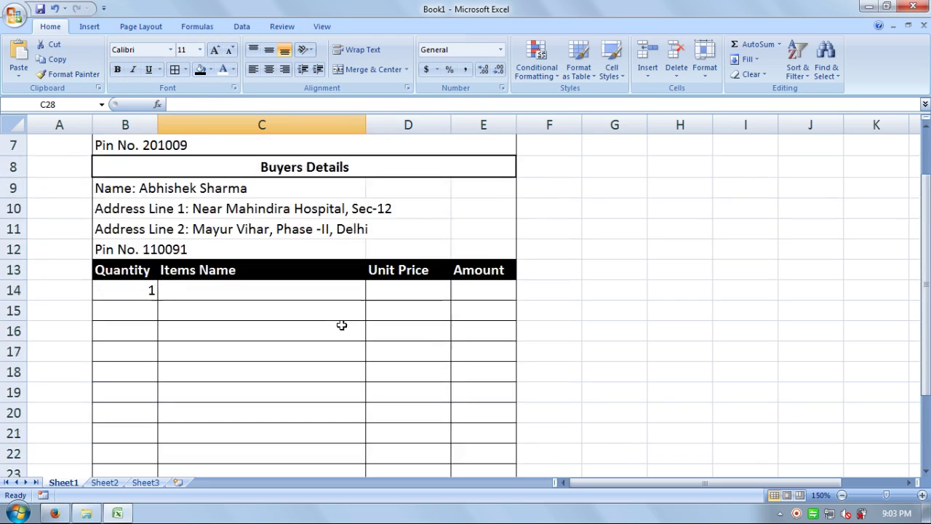
scroll(337, 324, "down", 3)
scroll(339, 316, "up", 2)
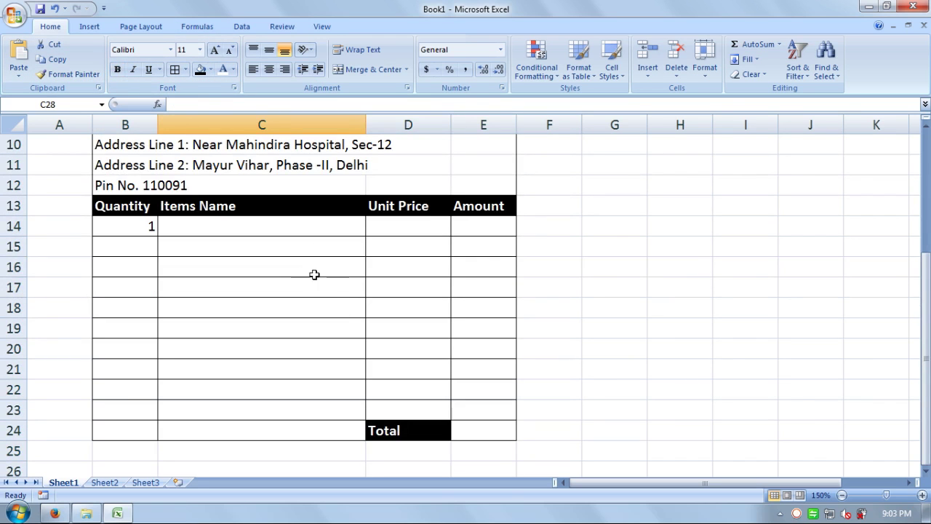
scroll(318, 300, "up", 3)
scroll(318, 300, "down", 5)
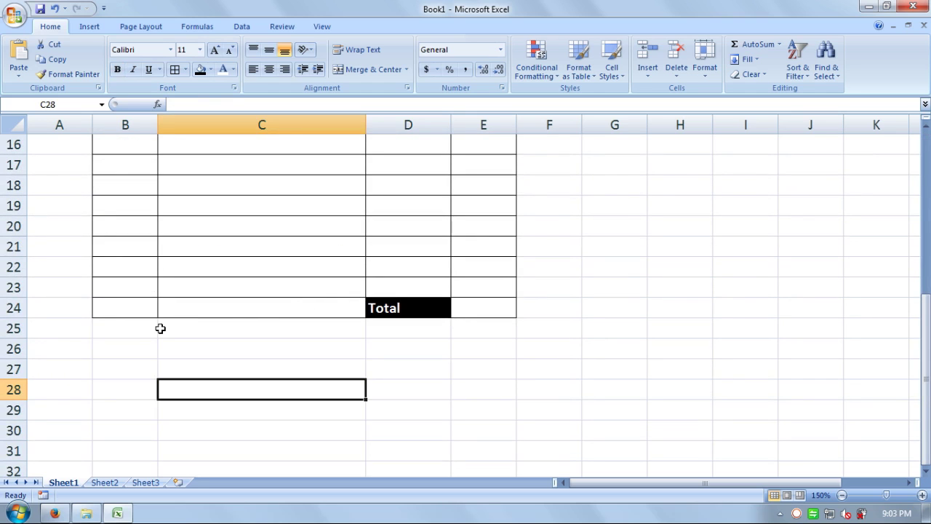
left_click(133, 324)
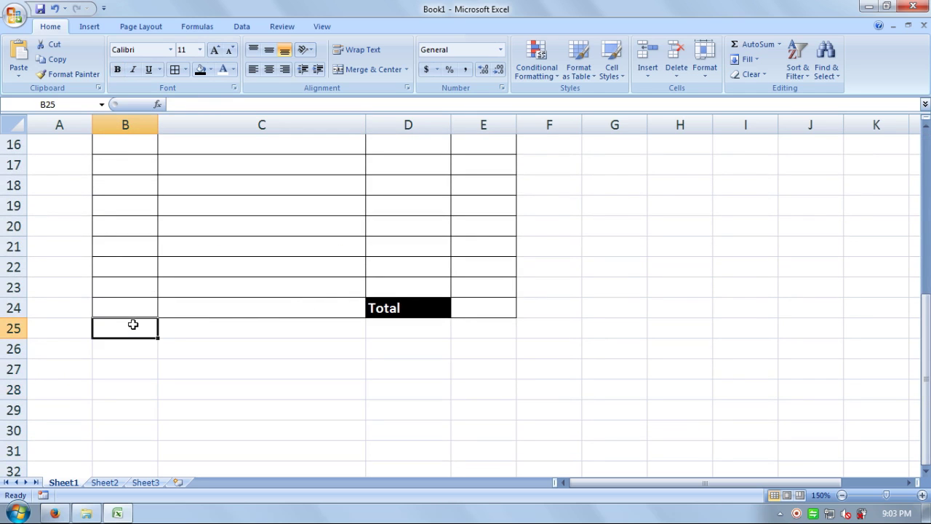
Step: Merge B25:E26 into one cell and give it an outside border
left_click_drag(131, 336, 480, 350)
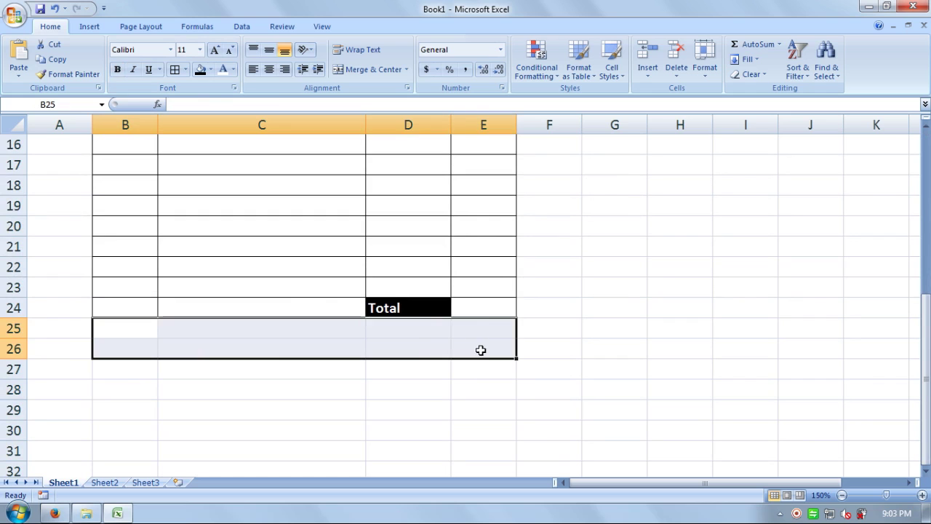
left_click(366, 70)
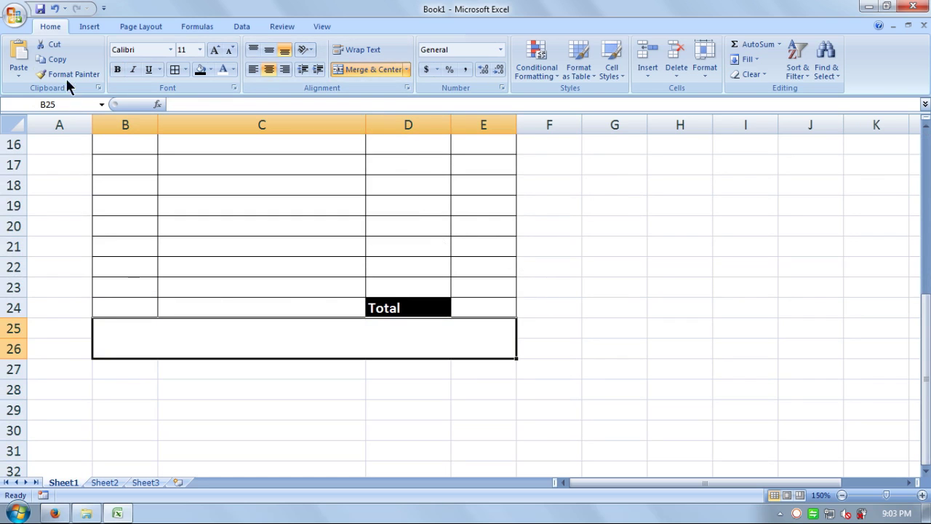
left_click(184, 69)
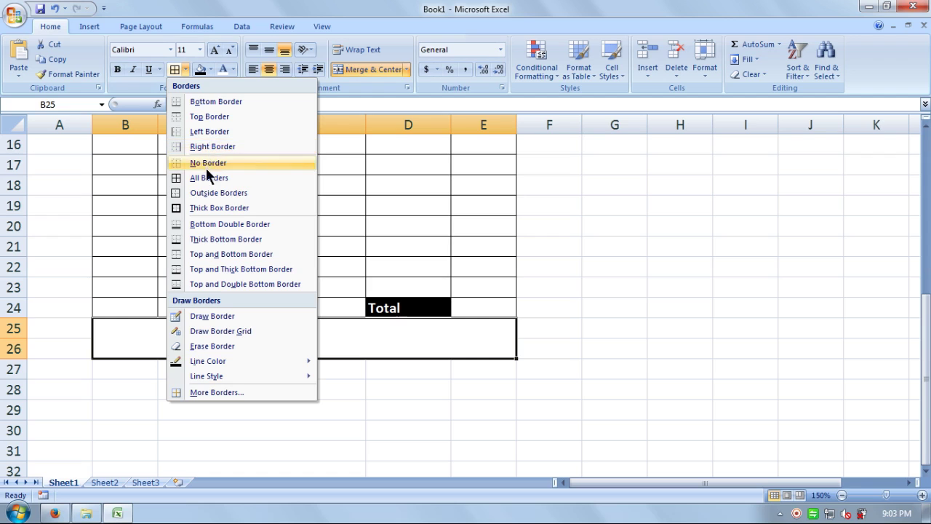
left_click(206, 194)
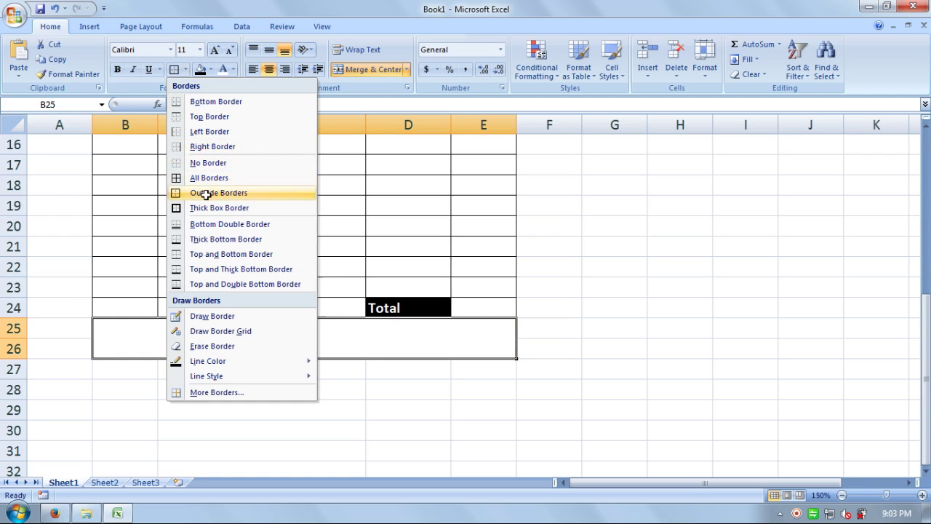
left_click(254, 407)
left_click(217, 344)
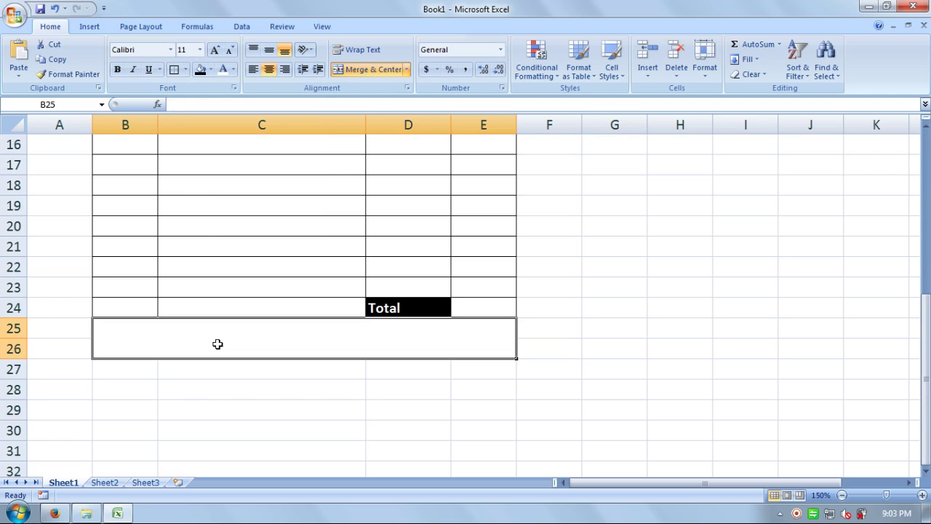
Step: Type 'Enter Text Here That you Want To Print' into the merged cell B25
type("Enter")
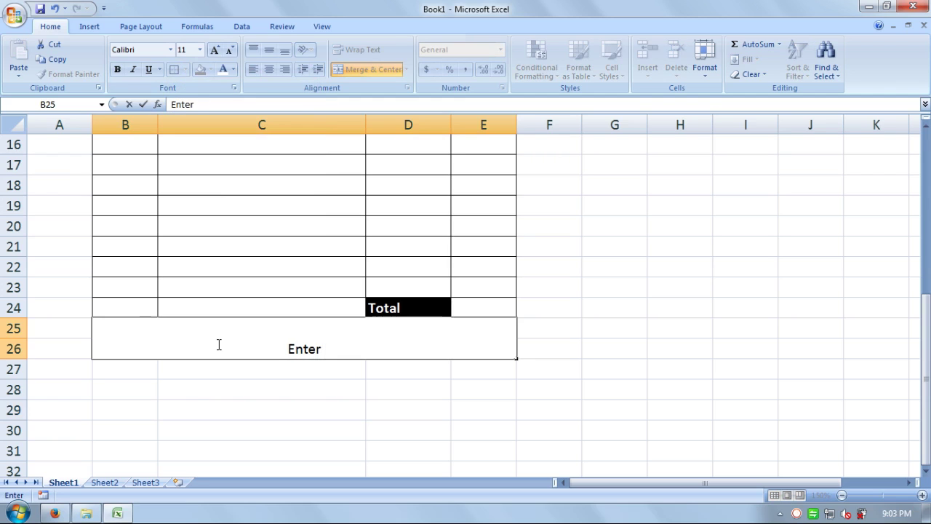
type(" Text")
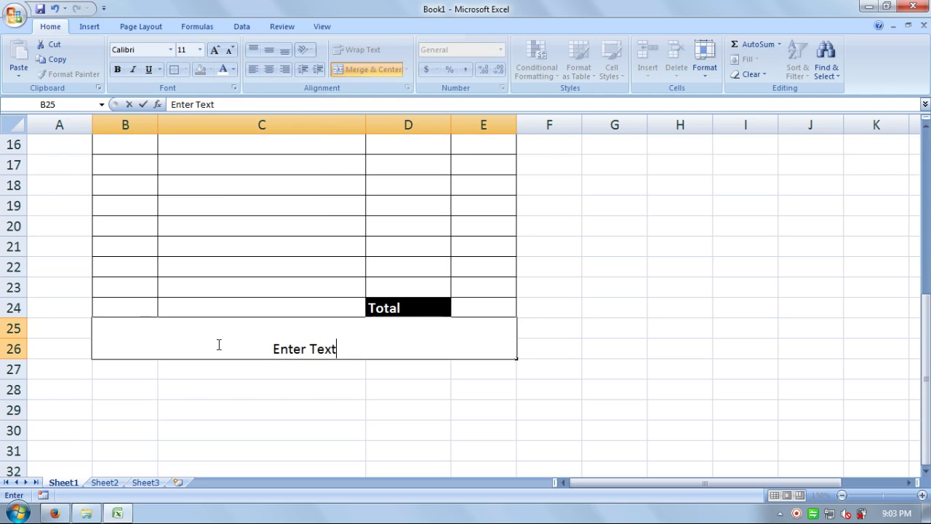
type(" Here")
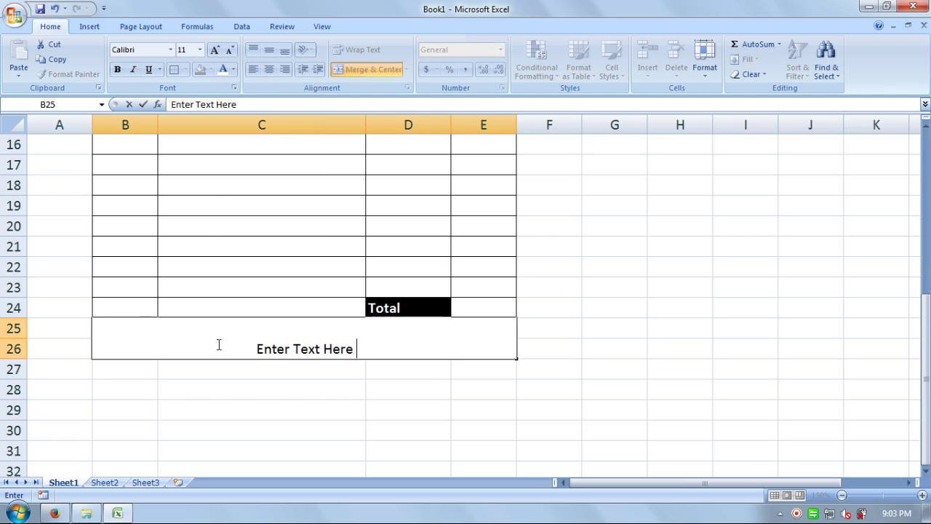
type("Tg")
key("BackSpace")
type("hat")
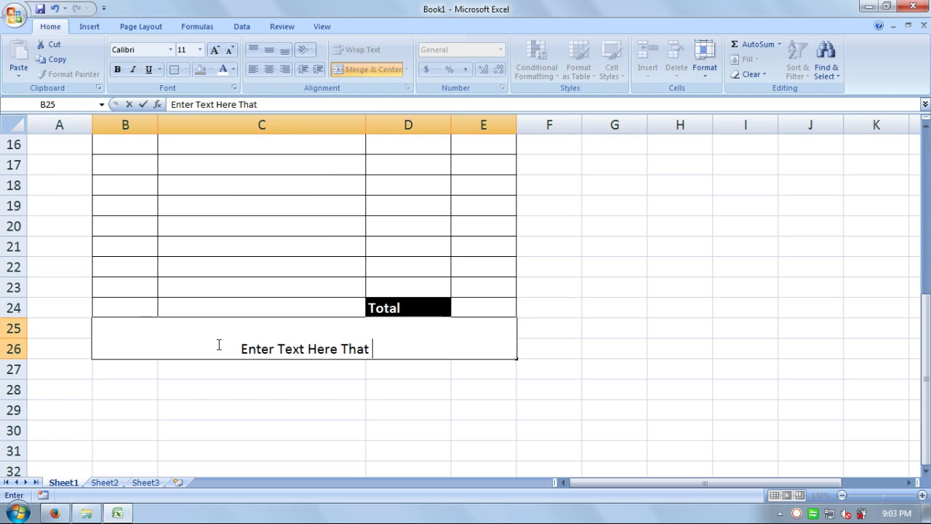
type(" you")
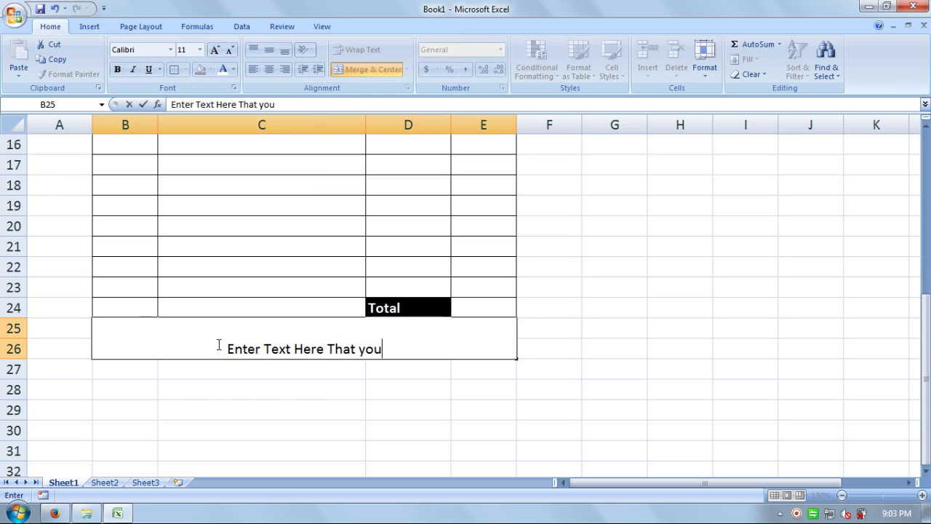
type(" Want")
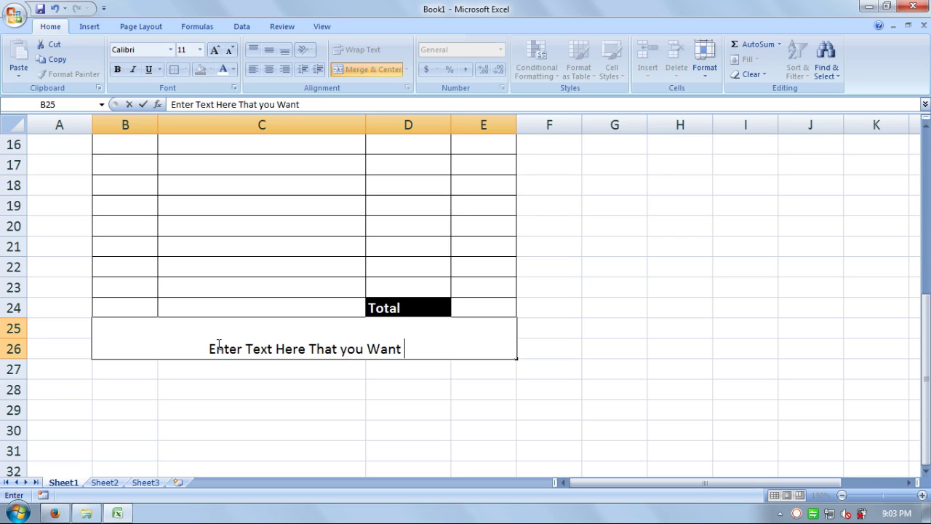
type(" To")
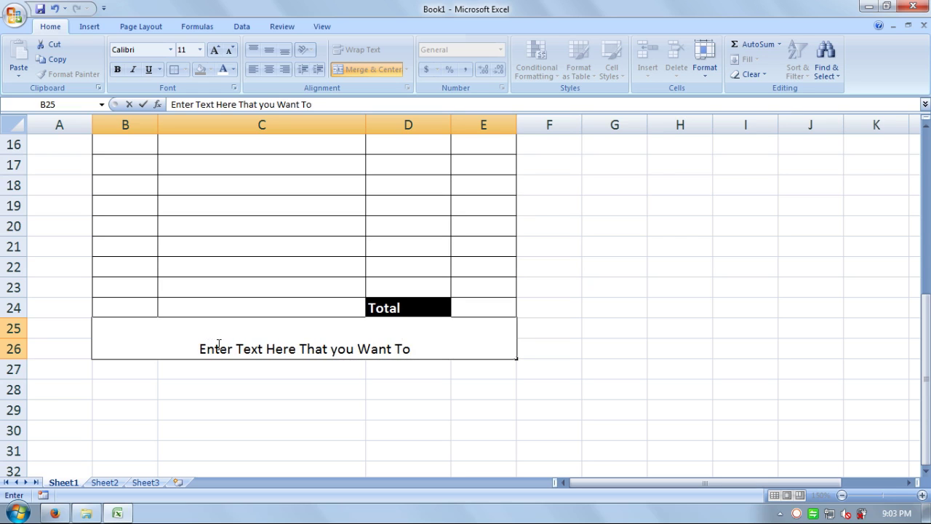
type(" Print")
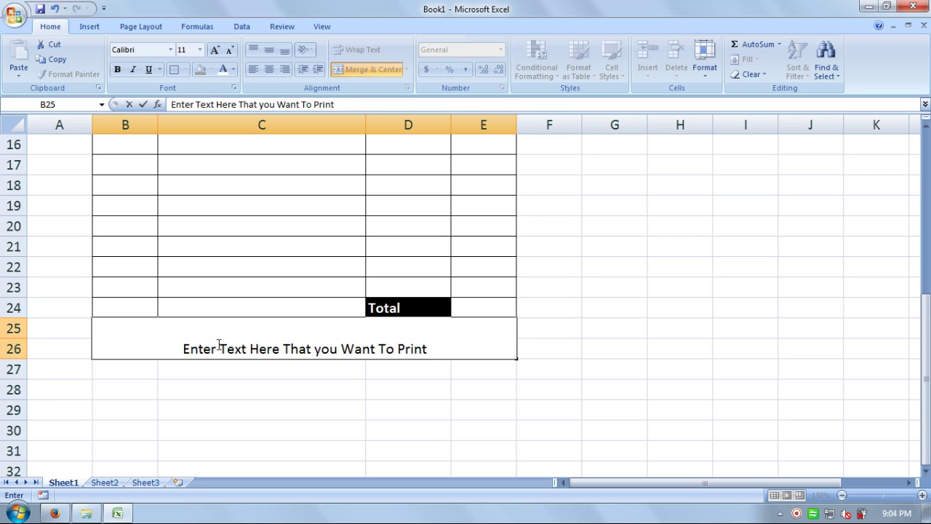
key("Return")
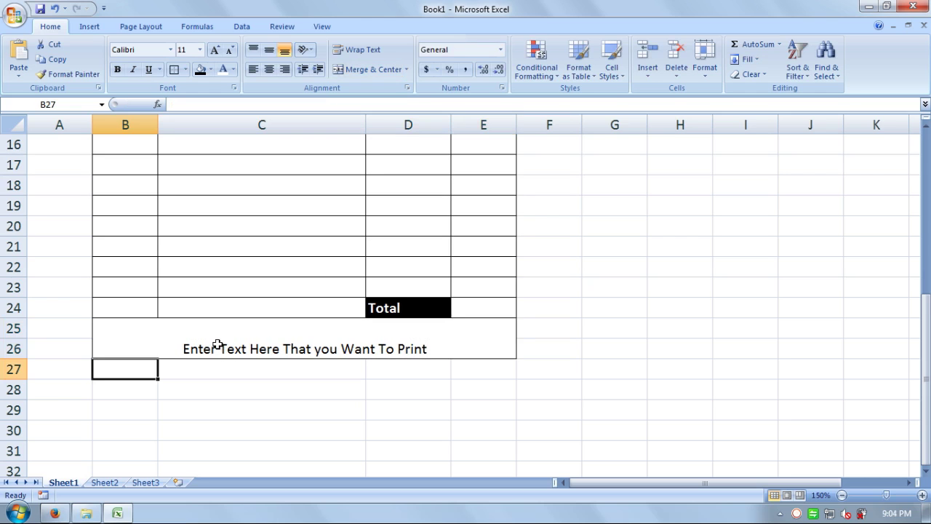
Step: Format the note as left-aligned, vertically centred, 10-point bold text
left_click(204, 333)
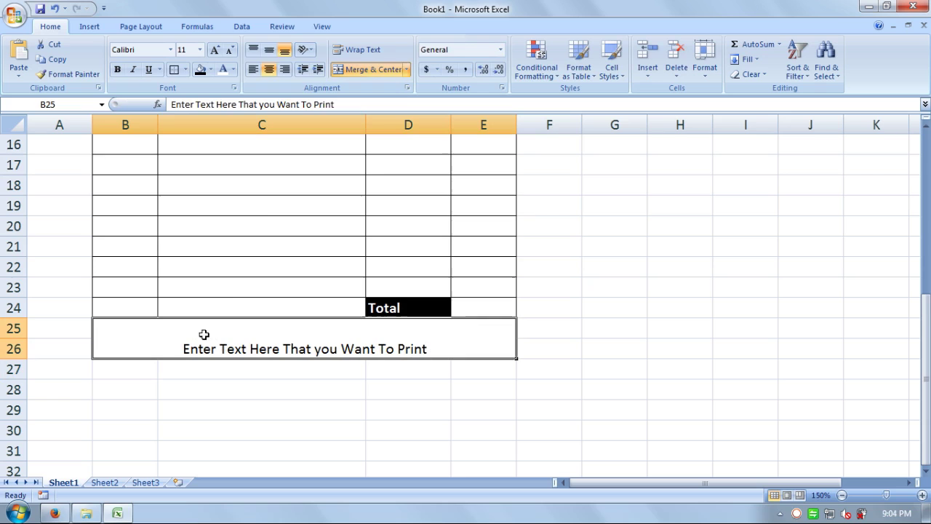
left_click(254, 69)
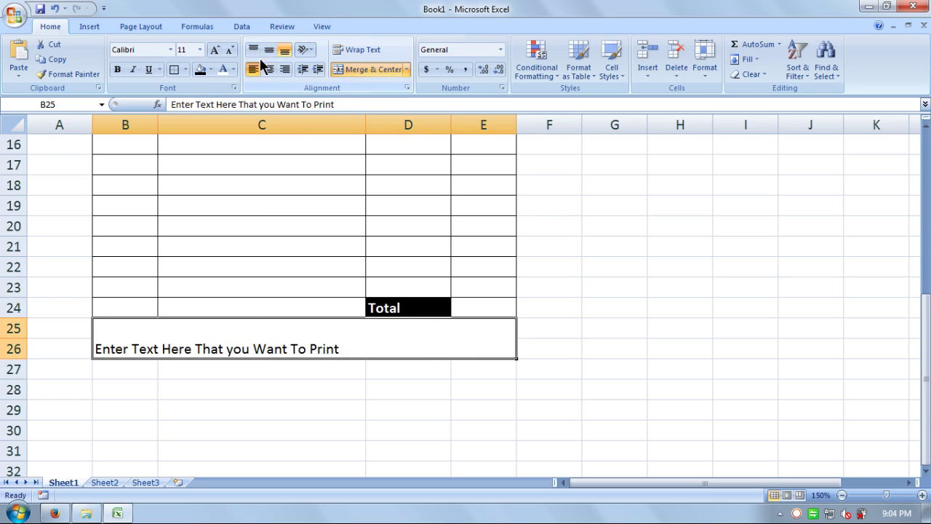
left_click(271, 51)
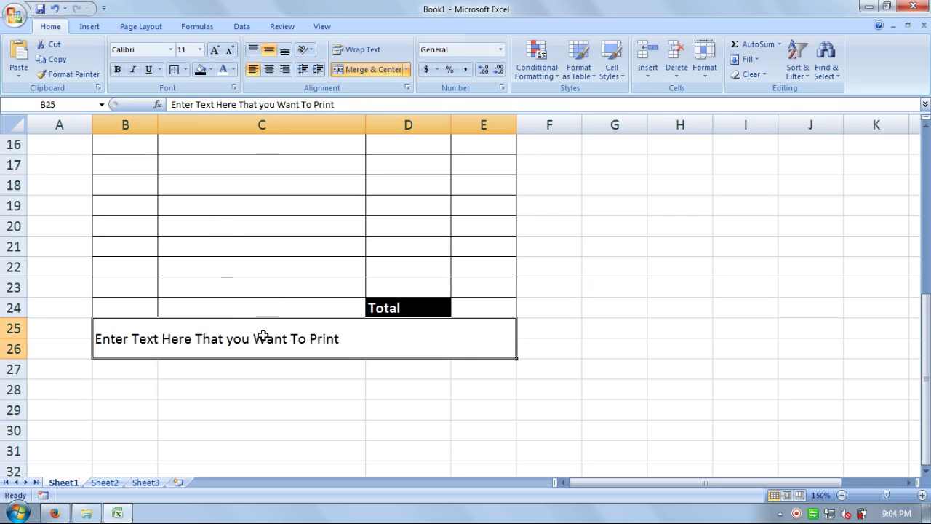
left_click(229, 52)
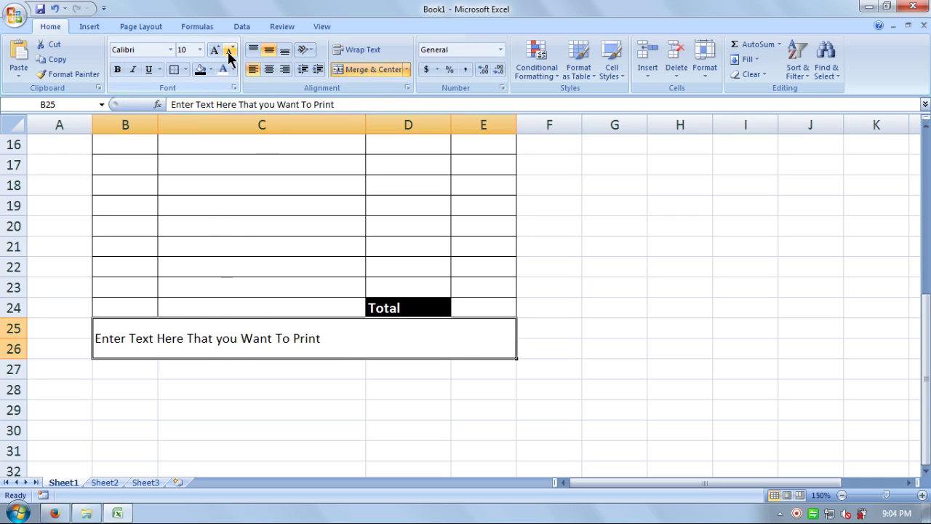
left_click(120, 70)
left_click(551, 271)
scroll(494, 362, "up", 5)
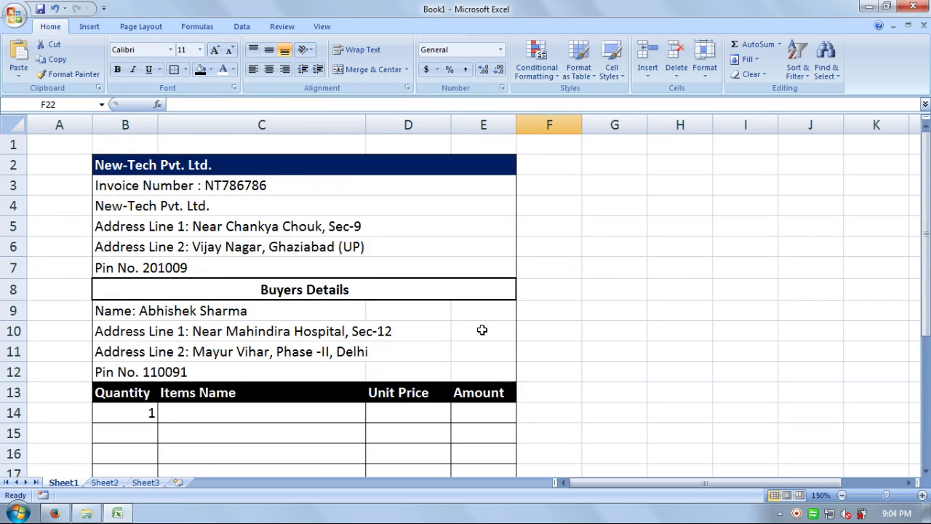
Step: Fill the seller details cells from B3 downward with white
scroll(480, 328, "down", 1)
scroll(451, 280, "up", 1)
left_click_drag(257, 185, 275, 280)
left_click(270, 268)
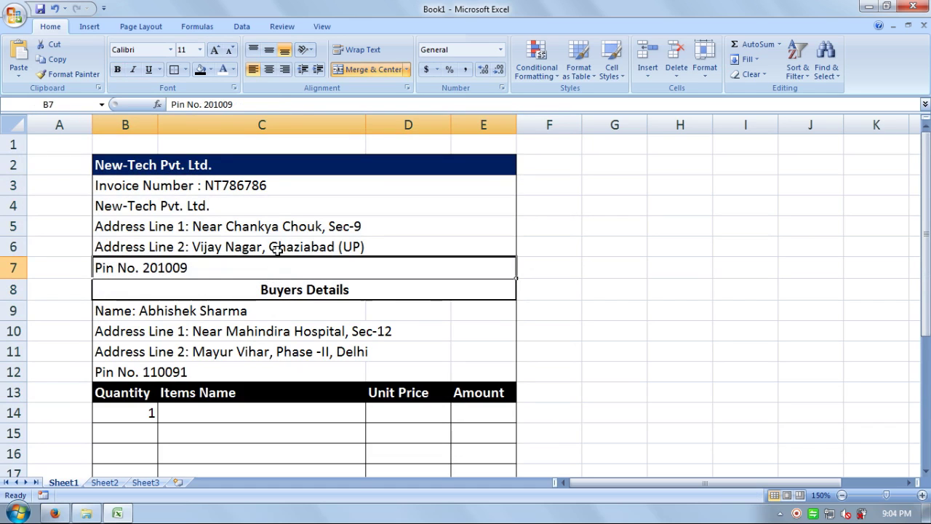
left_click_drag(280, 187, 284, 261)
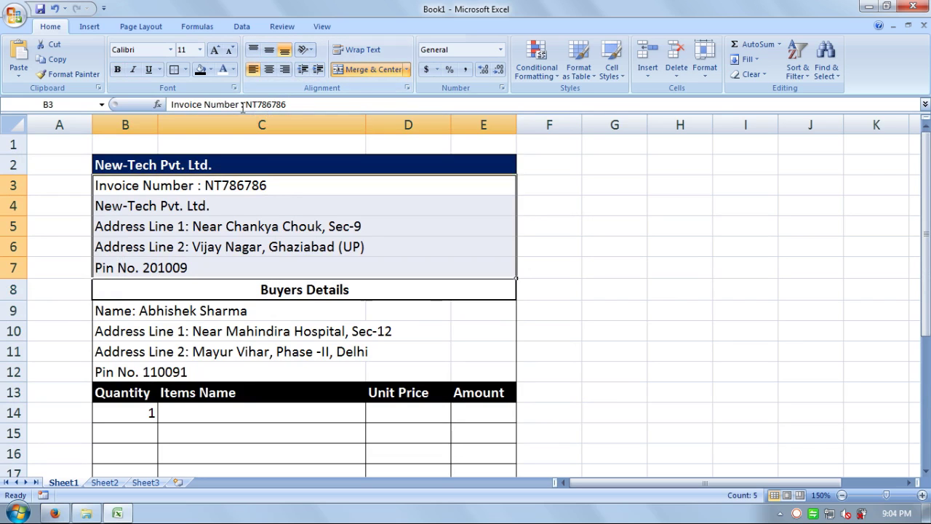
left_click(186, 70)
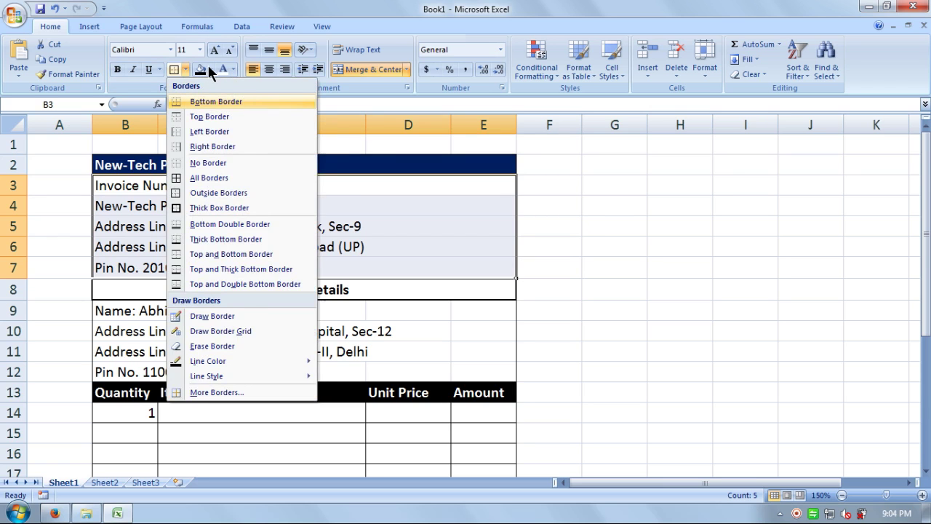
left_click(209, 69)
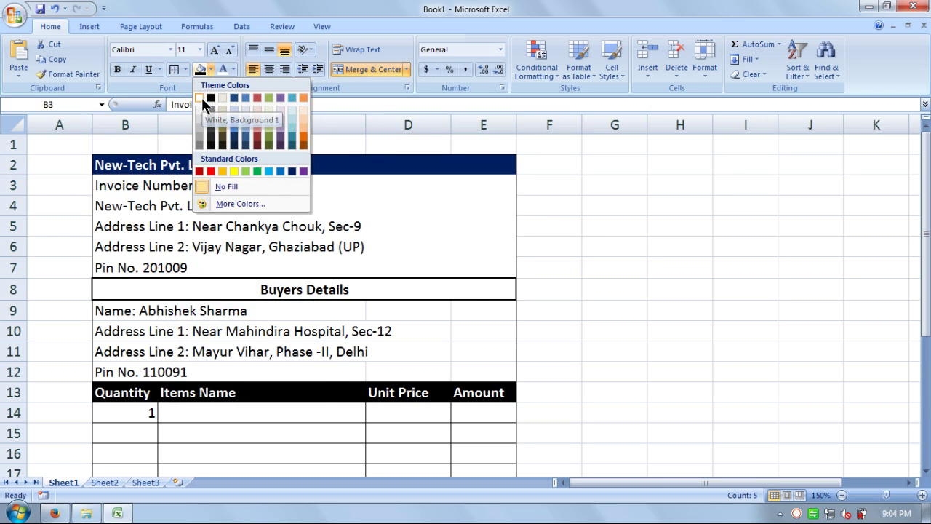
left_click(202, 104)
left_click(376, 246)
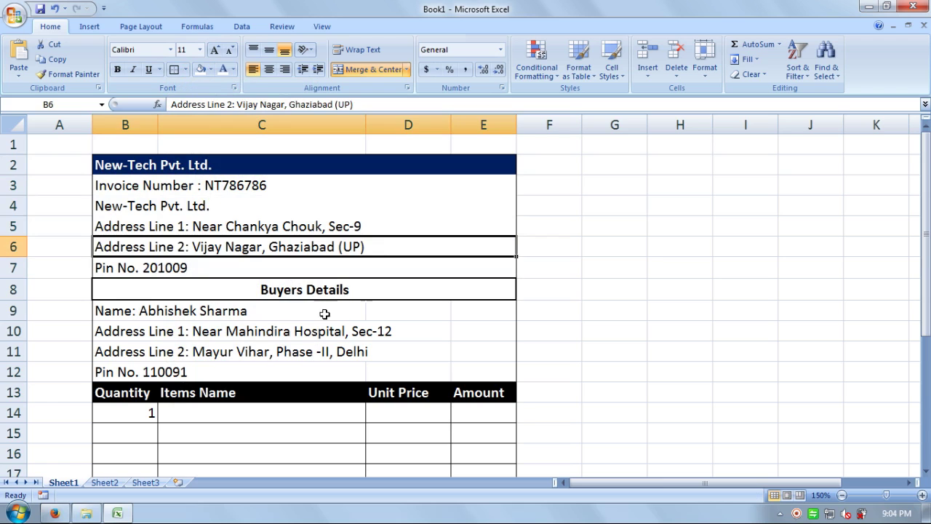
Step: Fill the buyer details block B9:E12 with white as well
left_click_drag(323, 311, 335, 353)
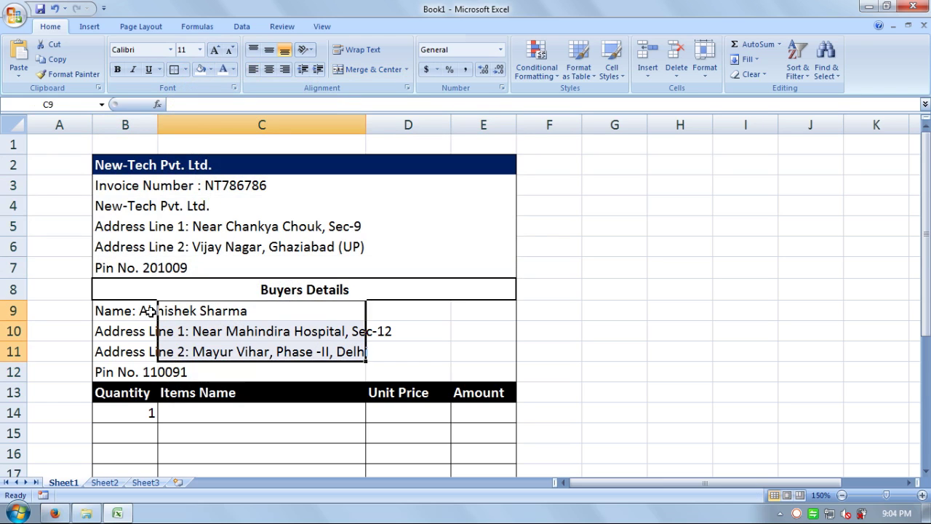
left_click_drag(145, 311, 471, 374)
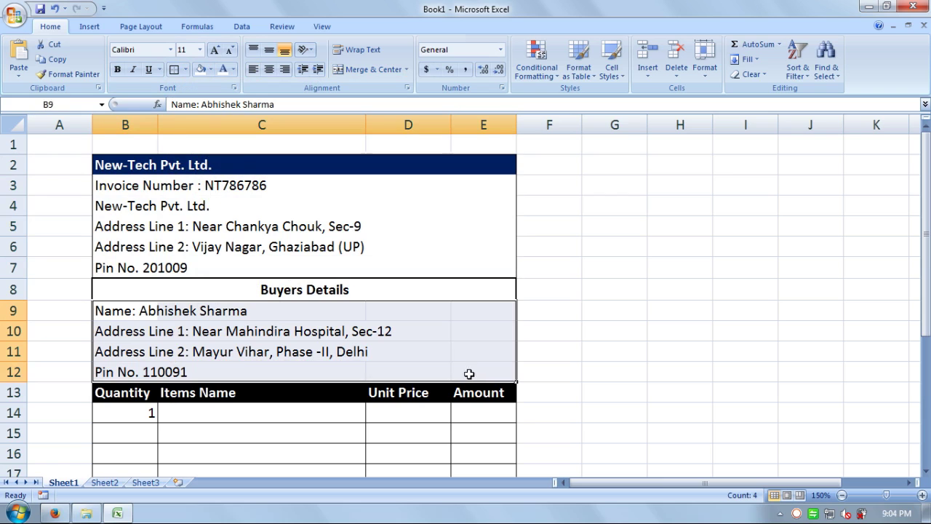
left_click(201, 71)
left_click(606, 355)
left_click(409, 313)
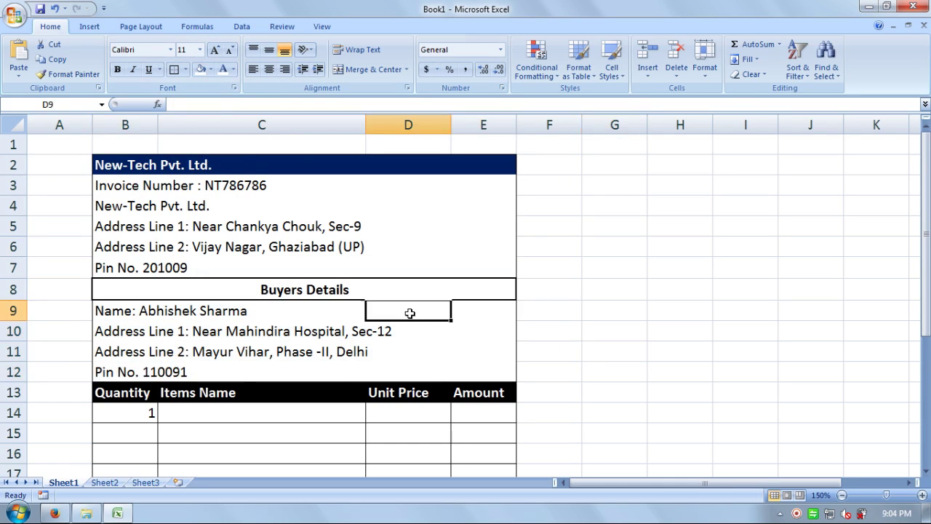
left_click(409, 332)
left_click(337, 385)
left_click(290, 329)
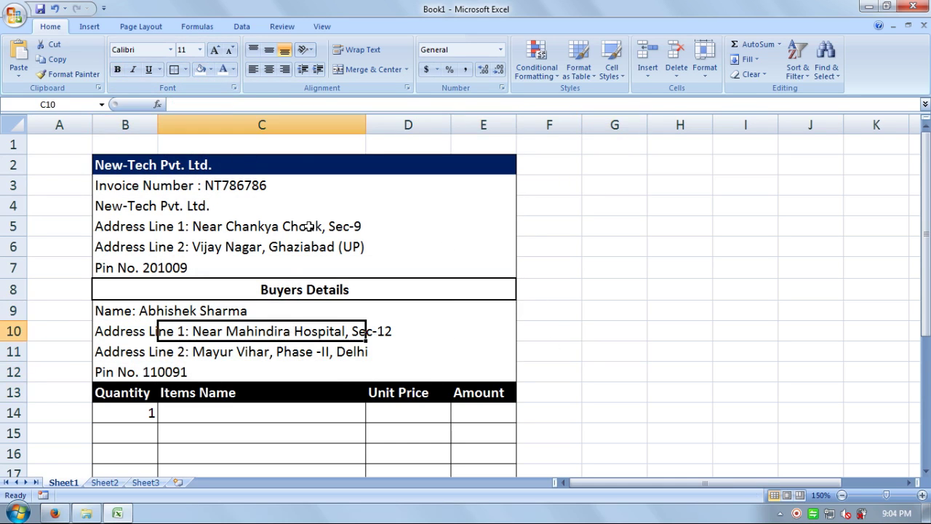
left_click(313, 191)
double_click(301, 187)
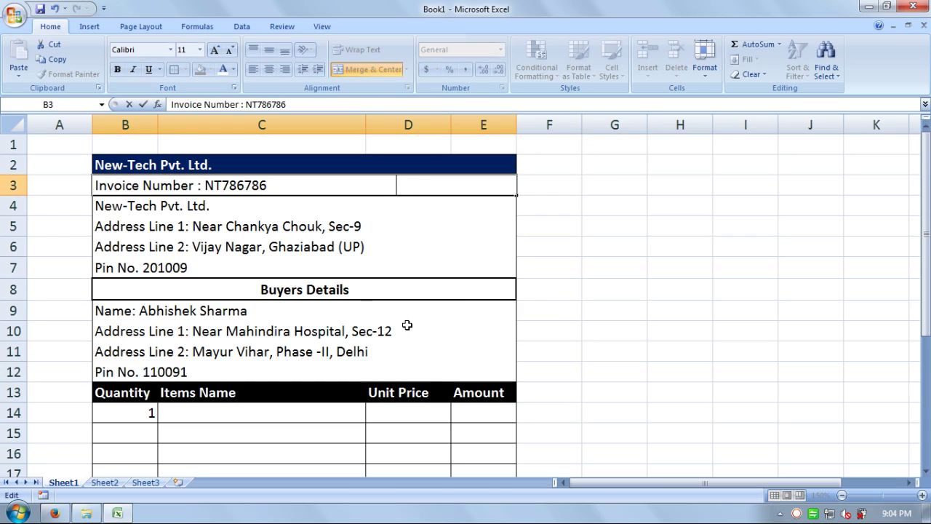
Step: Append 'Date: 07-Jul-2017' to the end of the Invoice Number line in B3
type("Date: 07-Ju")
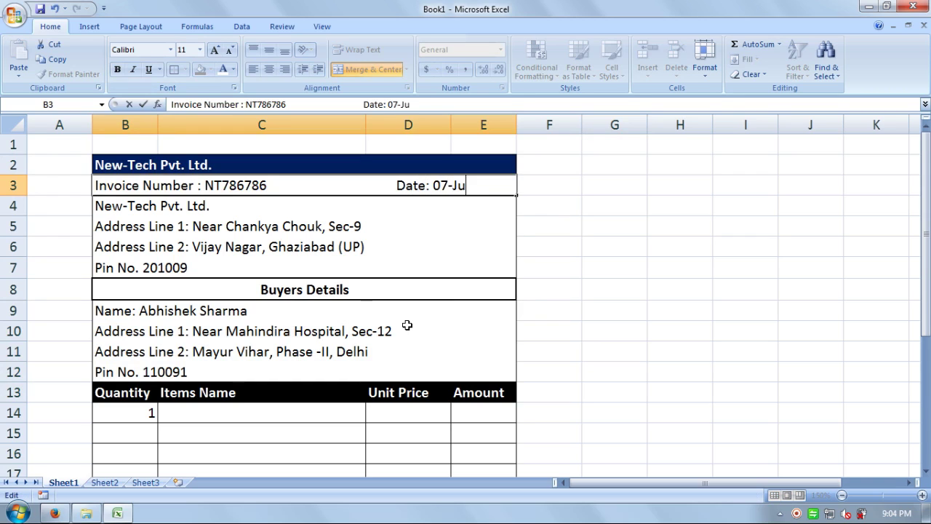
type("l-2017")
key("Return")
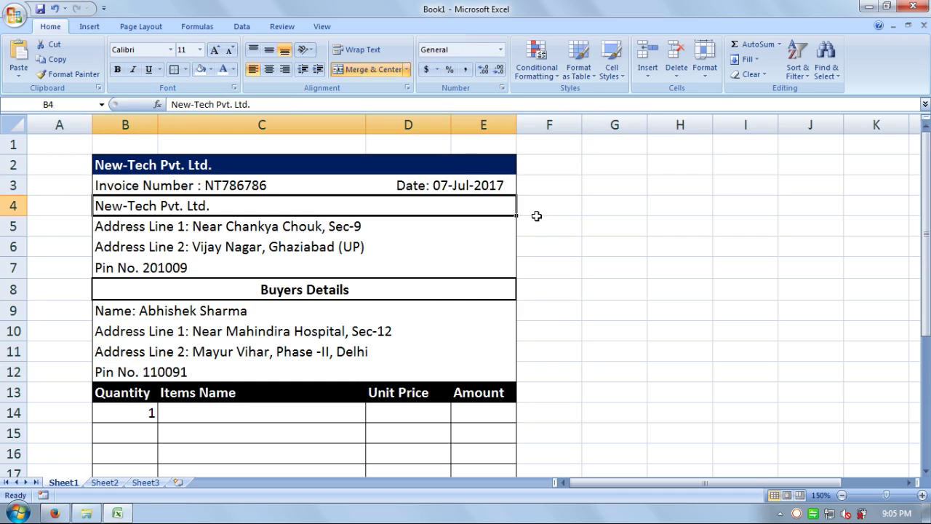
left_click(614, 226)
Step: Enter Door (Aluminium) in C14 with unit price 22000 in D14
scroll(359, 226, "down", 3)
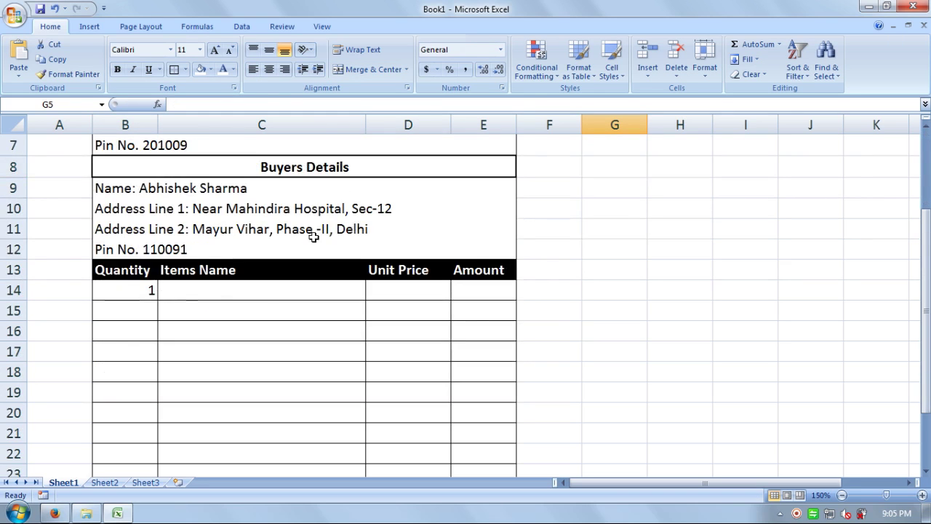
scroll(224, 298, "down", 1)
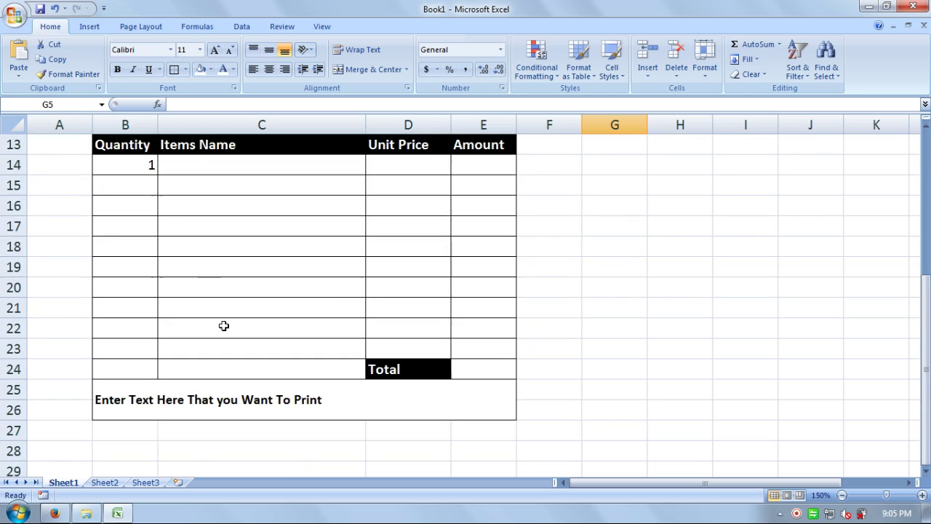
left_click(202, 165)
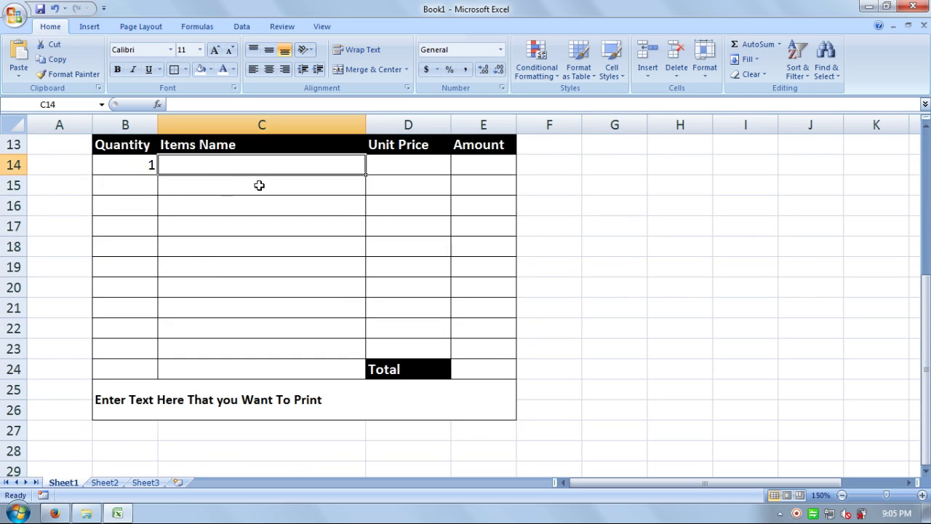
type("Door")
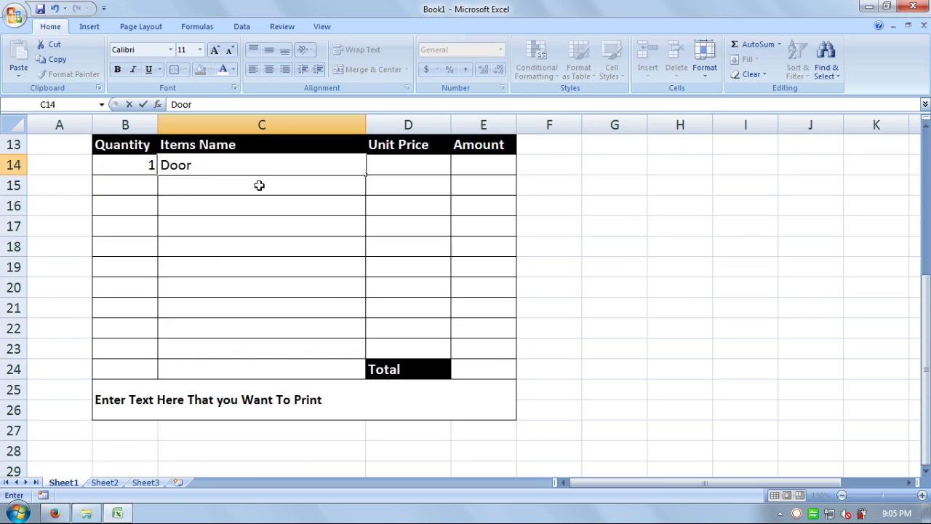
type("(Alumi")
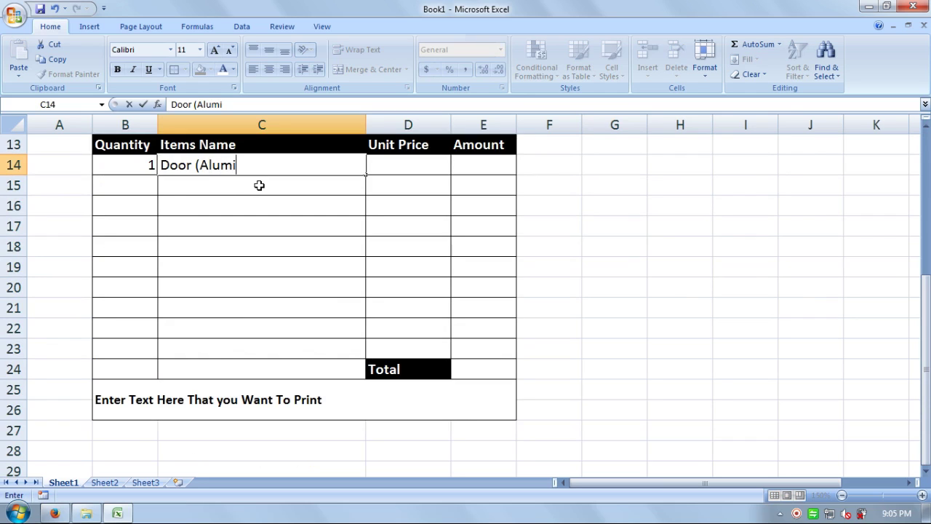
type("nium)")
key("Return")
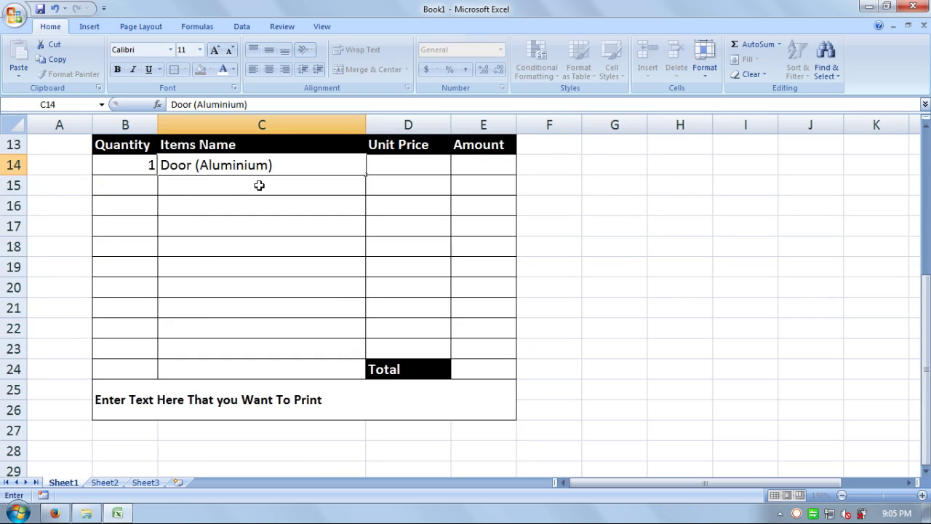
key("Right")
key("Left")
key("Left")
key("Up")
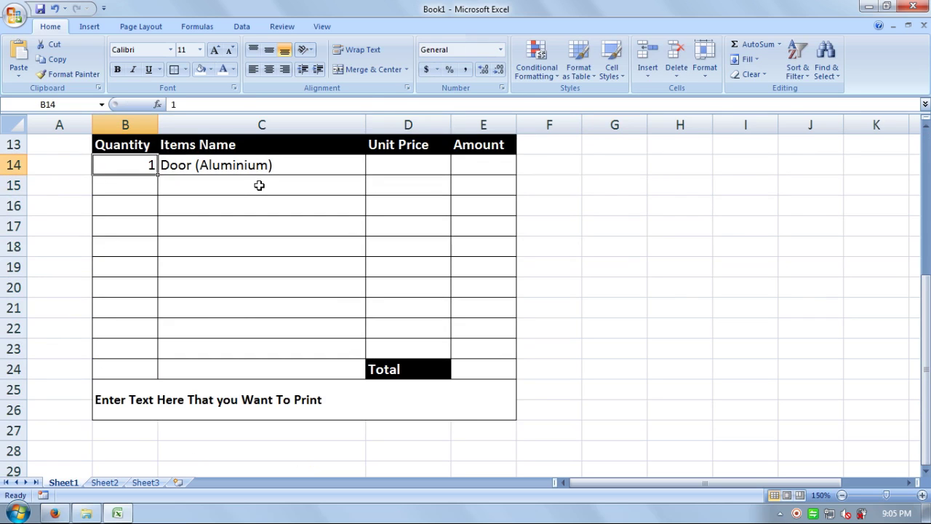
key("Right")
key("Right")
key("Right")
key("Right")
key("Right")
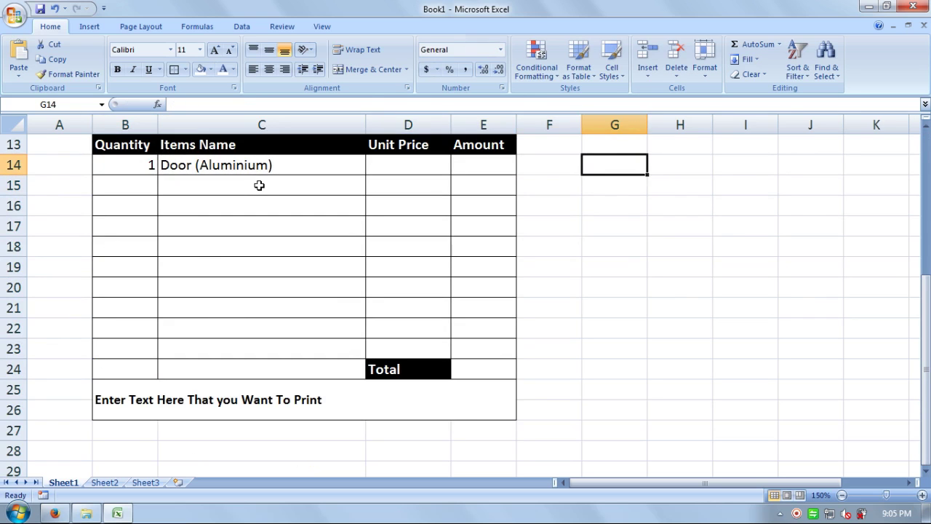
key("Left")
key("Left")
key("Left")
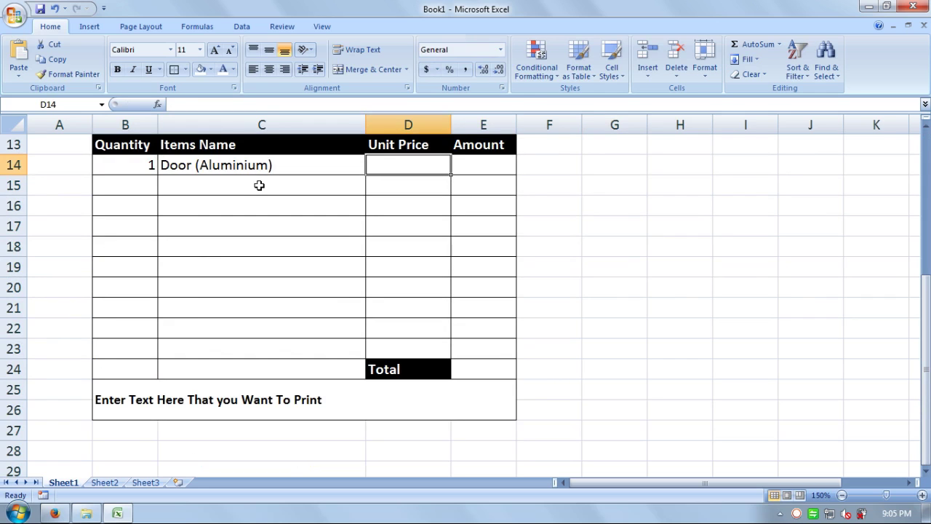
type("22000")
key("Return")
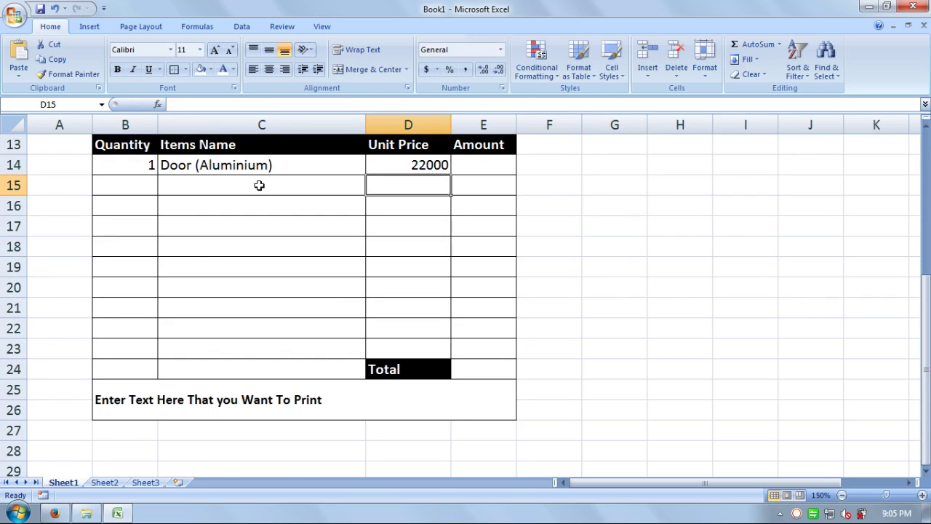
Step: Enter quantity 4 and item Window (Steel) in row 15
key("Left")
key("Left")
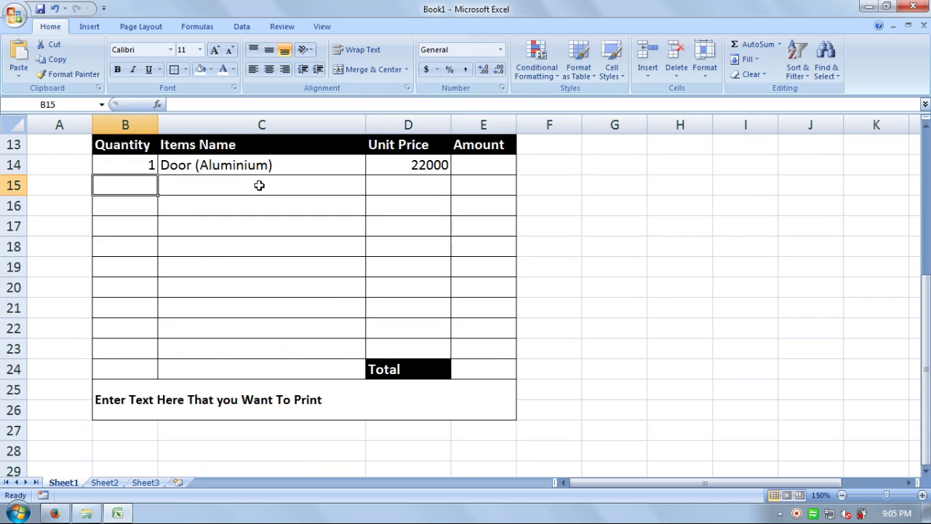
type("4")
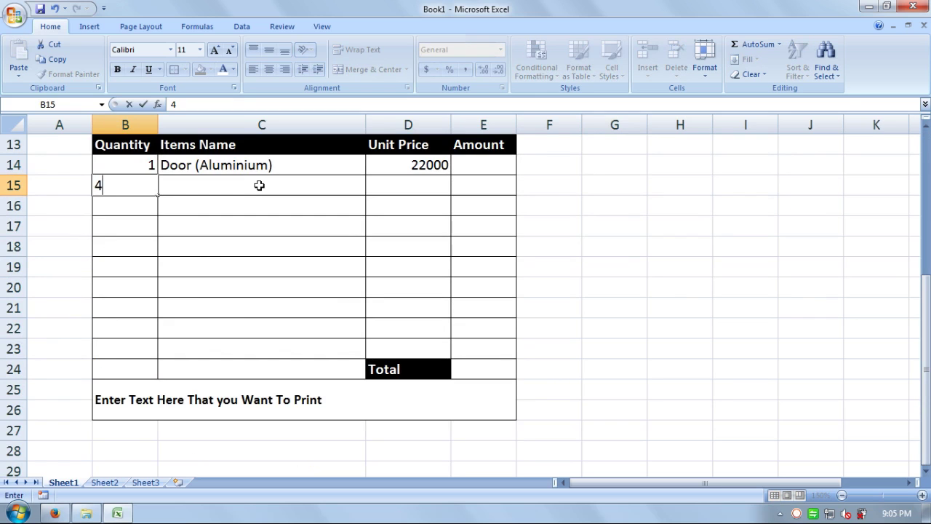
key("Right")
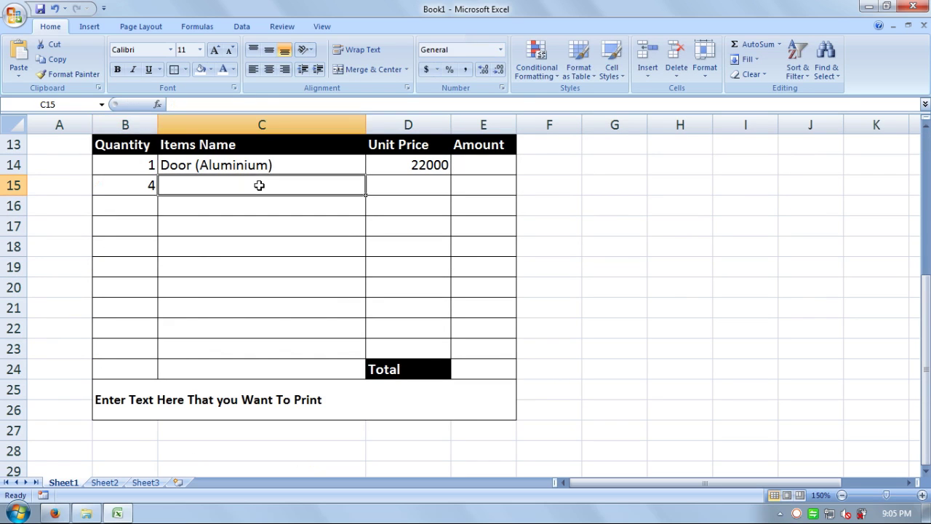
type("Win")
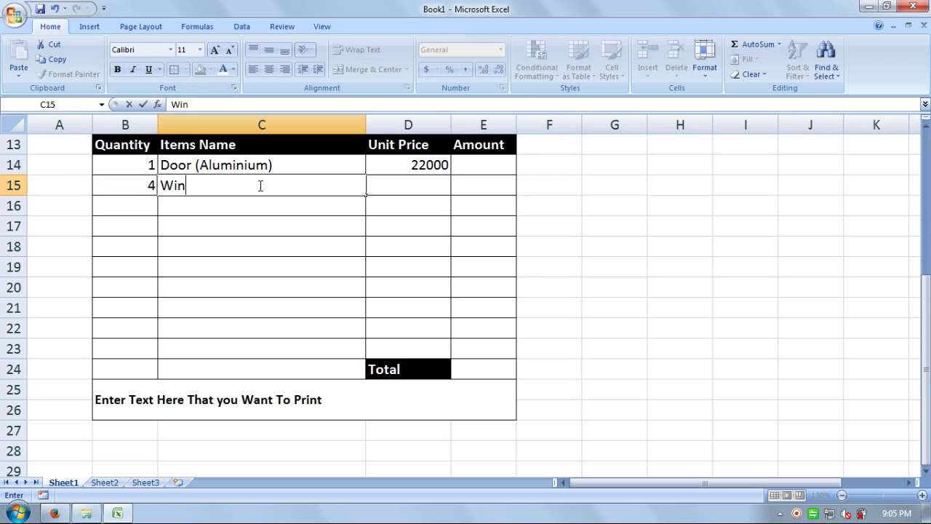
type("dow (Steel")
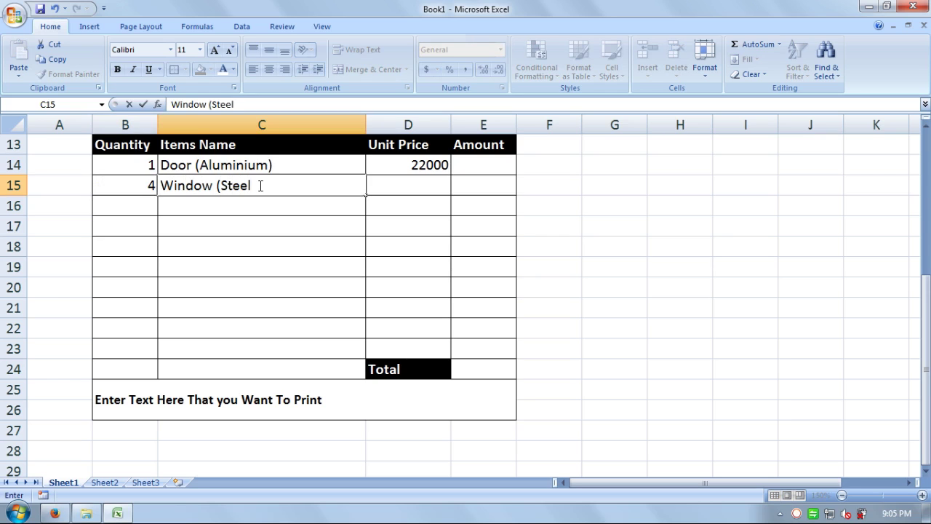
type(")")
key("Return")
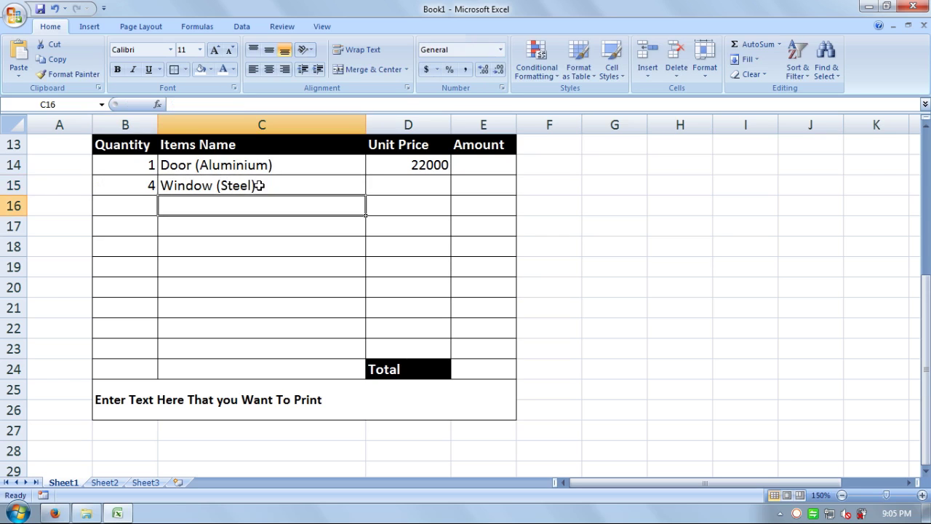
key("Left")
Step: Enter quantity 3 in B16 and correct the earlier item name to Window (Steel)
type("3")
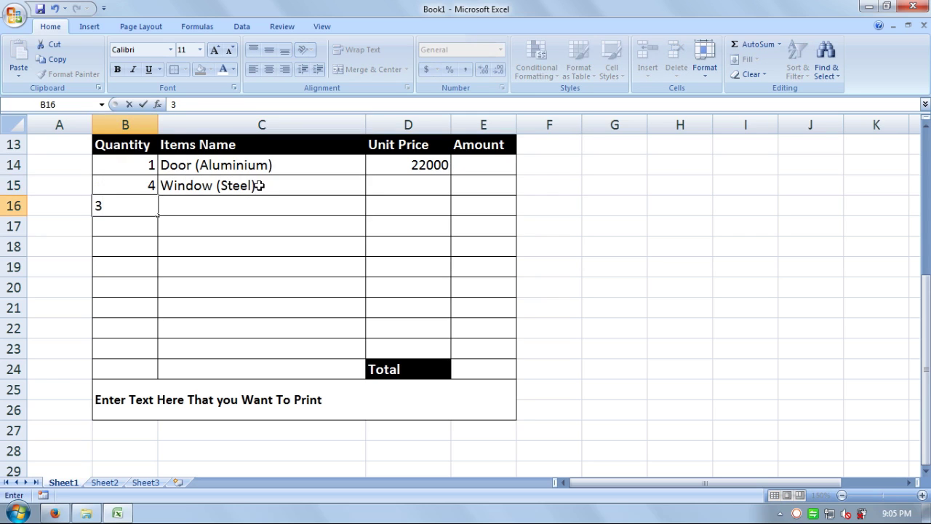
key("Tab")
type("Door ")
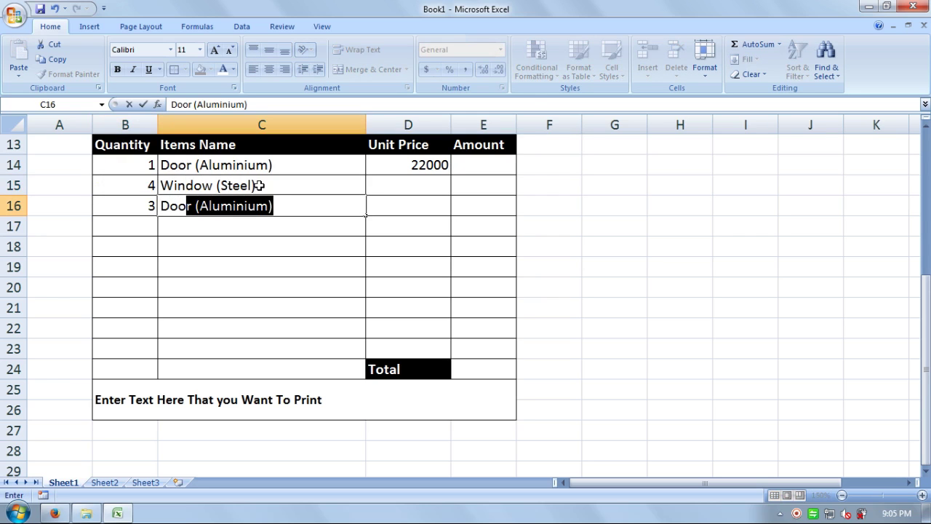
type("(")
double_click(260, 186)
type("tee")
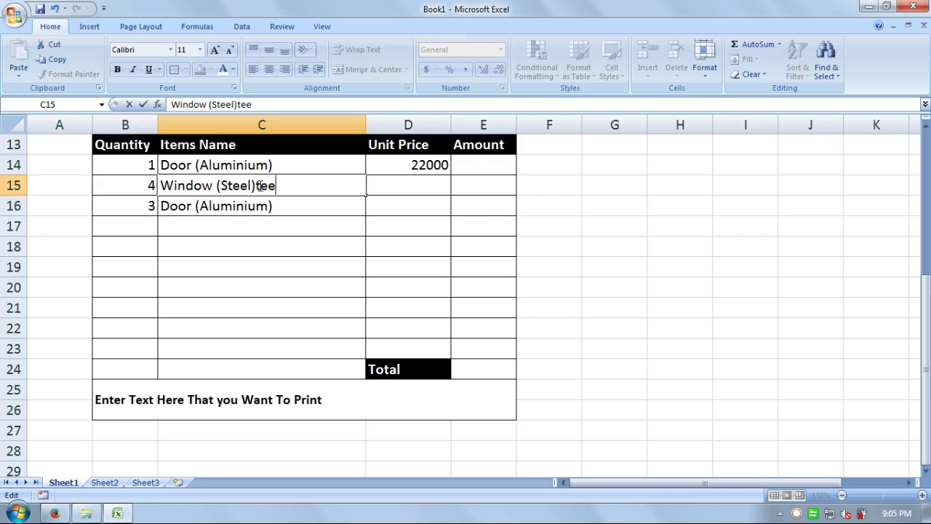
key("BackSpace")
key("BackSpace")
key("BackSpace")
key("Return")
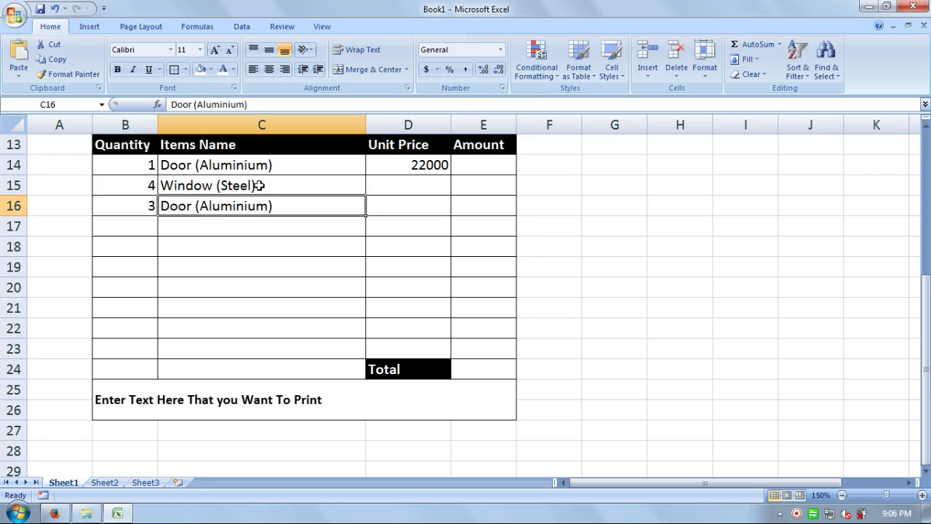
Step: Enter quantity 4 for the fourth item in B17
key("Down")
key("Left")
type("4")
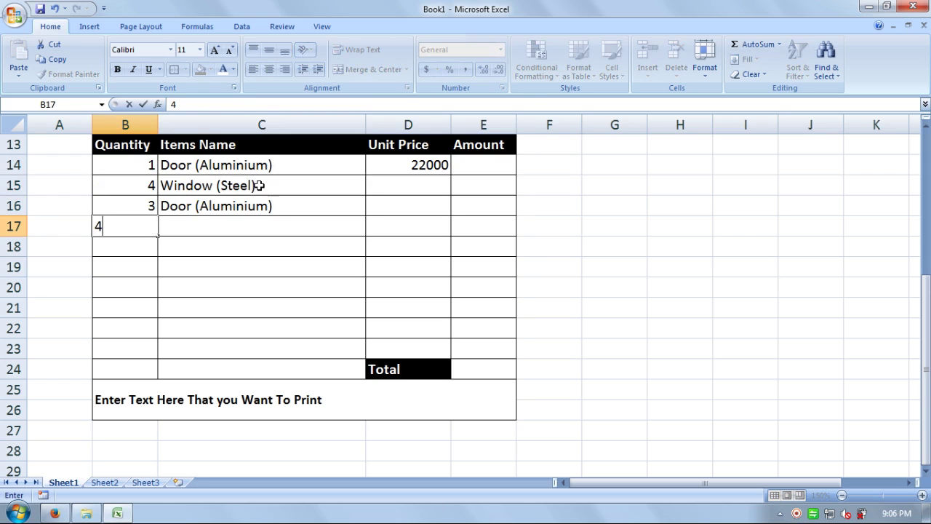
key("Tab")
key("Up")
key("Up")
key("Up")
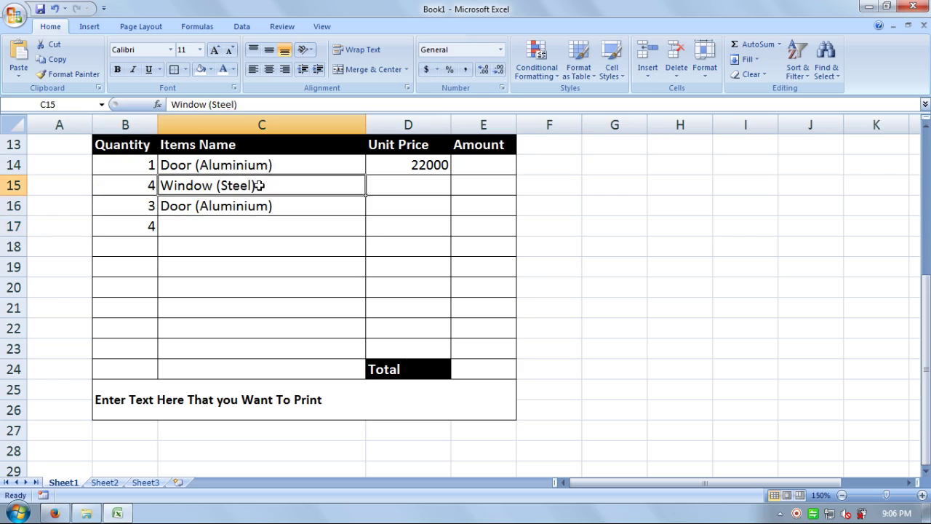
key("Down")
key("Down")
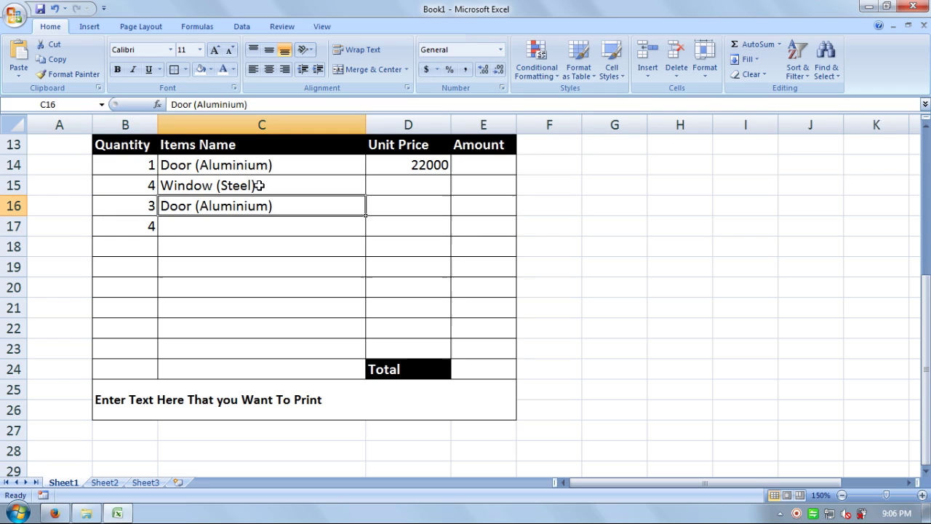
Step: Rename the third item to Door (Steel)
key("F2")
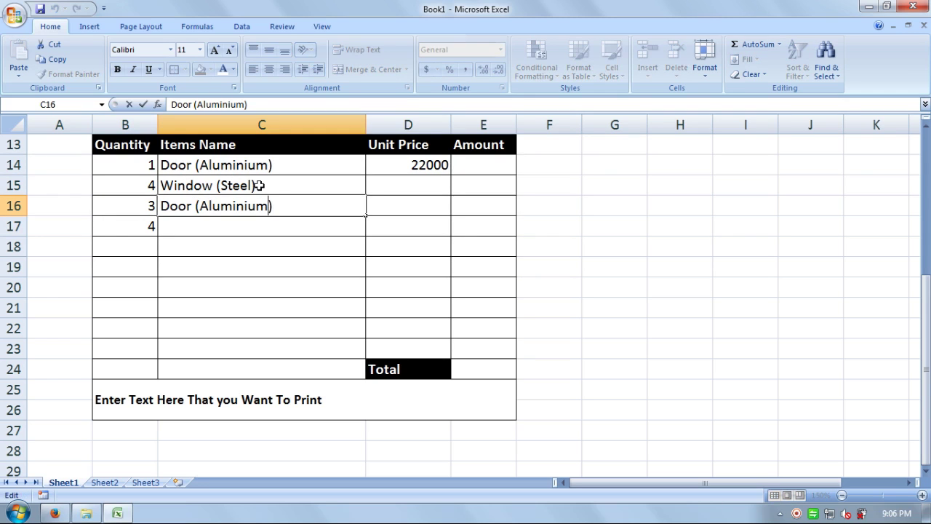
key("BackSpace")
key("BackSpace")
key("BackSpace")
key("BackSpace")
key("BackSpace")
key("BackSpace")
key("BackSpace")
key("BackSpace")
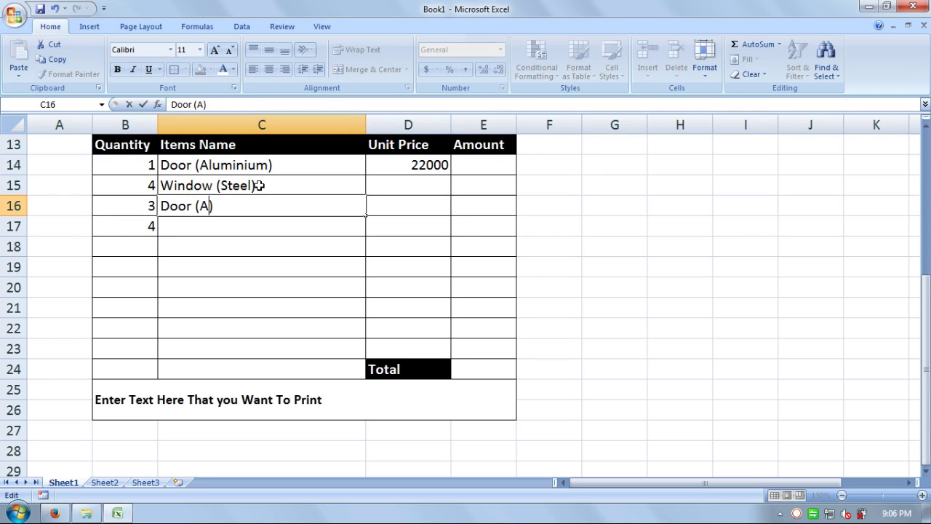
key("BackSpace")
type("Steel")
key("Return")
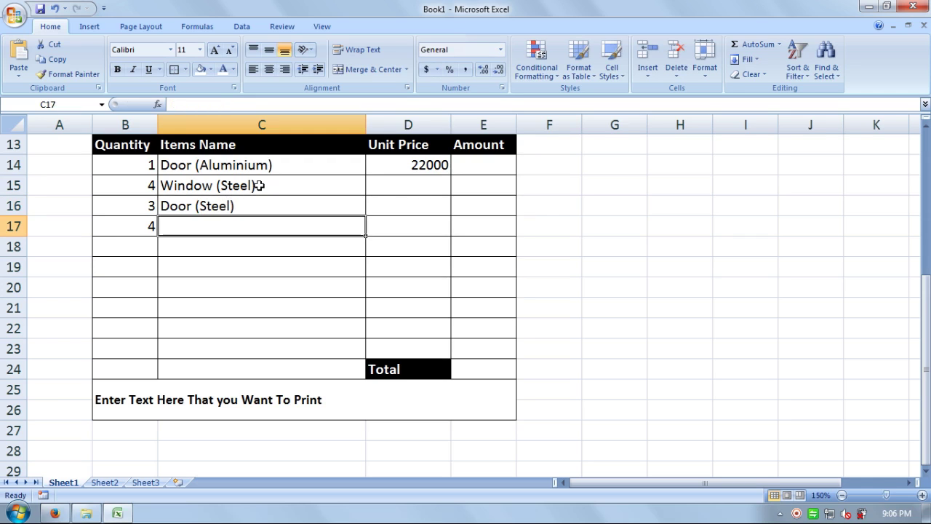
Step: Name the fourth item Window (Aluminium)
type("W")
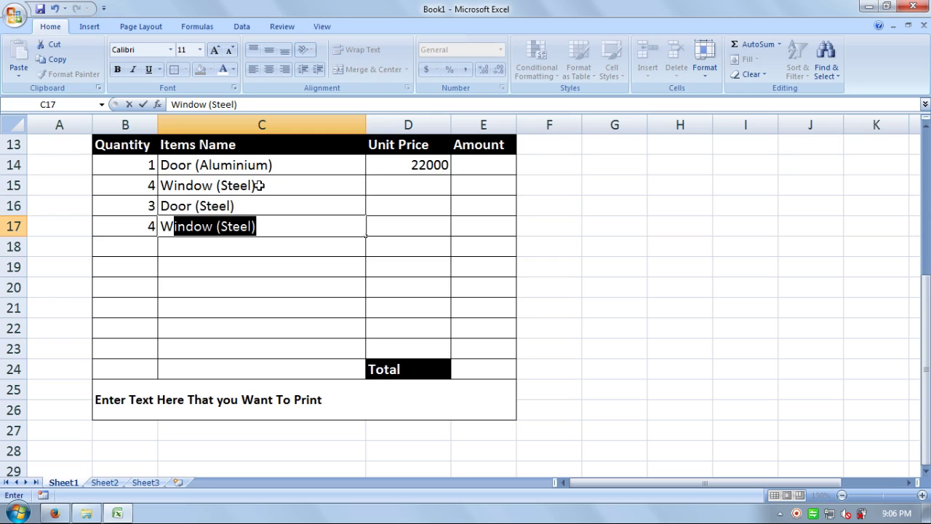
key("F2")
key("End")
key("Left")
key("BackSpace")
key("BackSpace")
key("BackSpace")
key("BackSpace")
key("BackSpace")
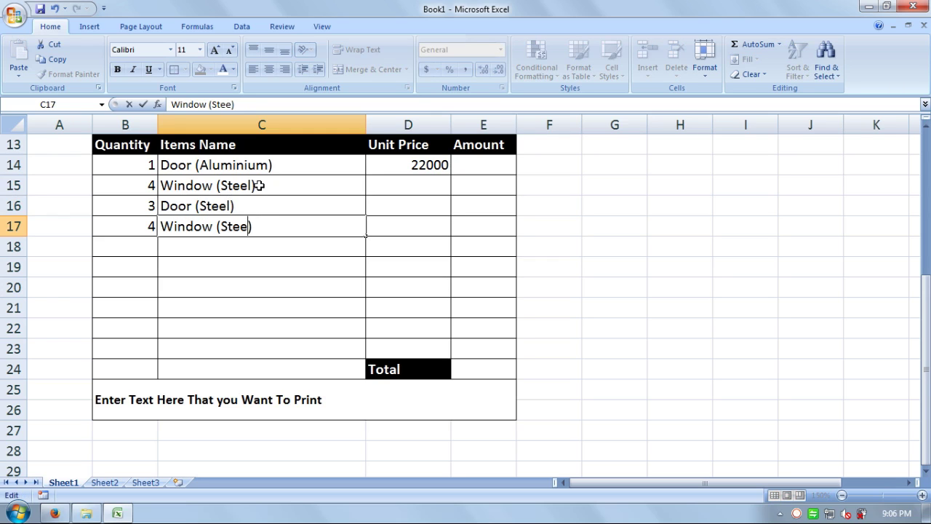
type("Aluminium")
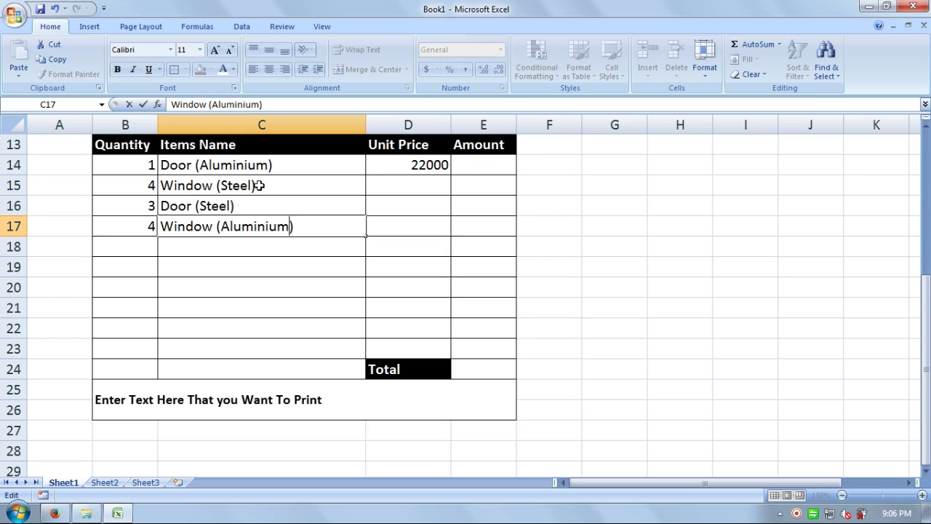
key("Return")
Step: Enter unit prices 12000, 18000 and 13000 in D15:D17
key("Up")
key("Right")
key("Up")
key("Up")
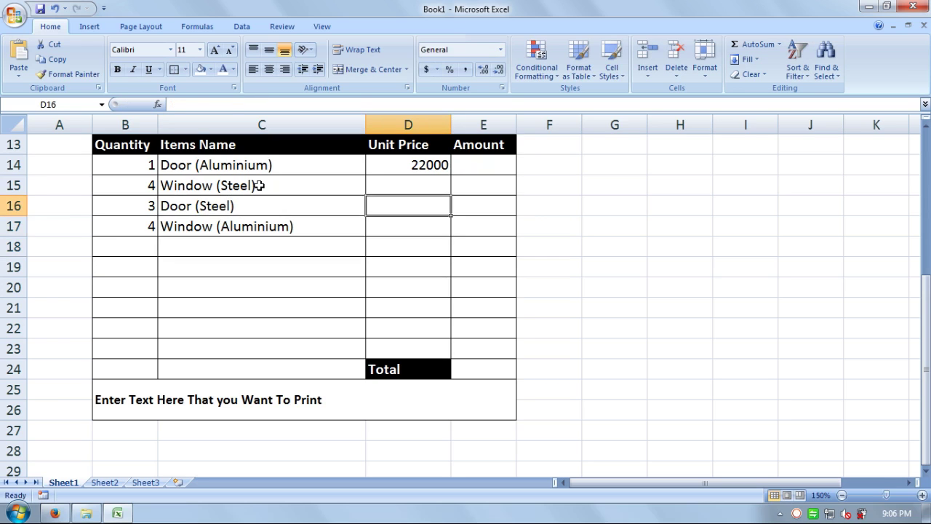
key("Left")
key("Right")
key("Right")
key("Left")
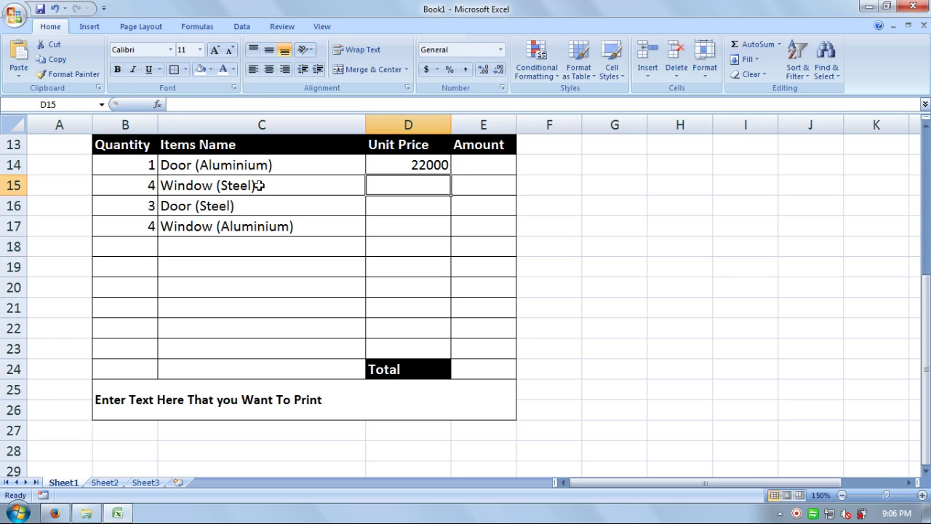
type("12000")
key("Return")
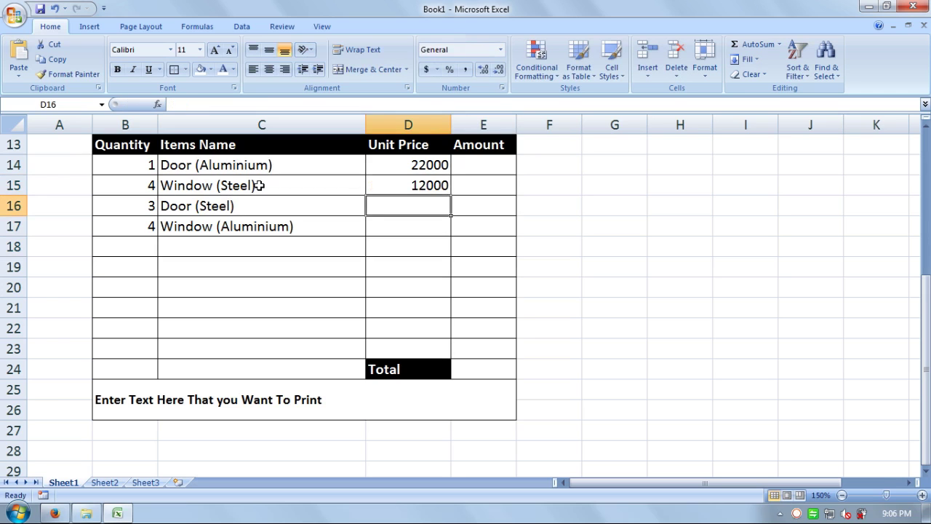
key("Left")
key("Left")
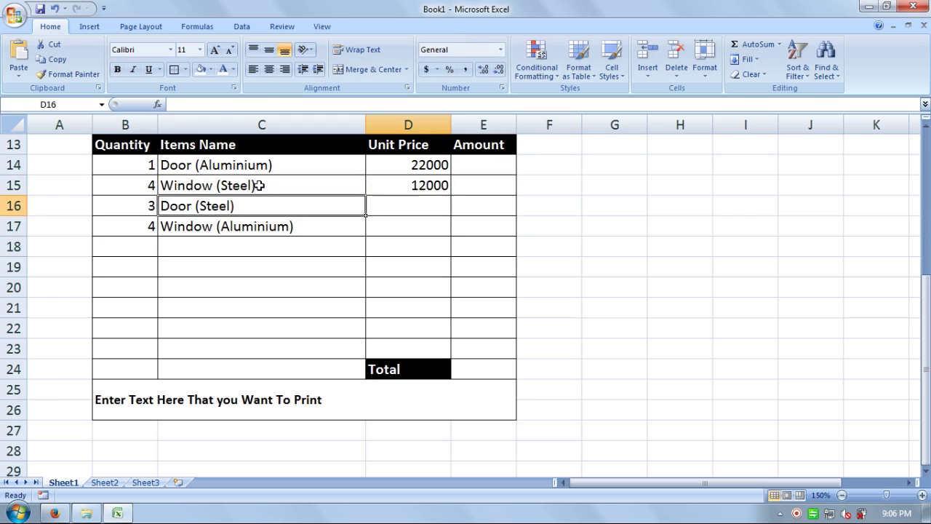
key("Right")
key("Right")
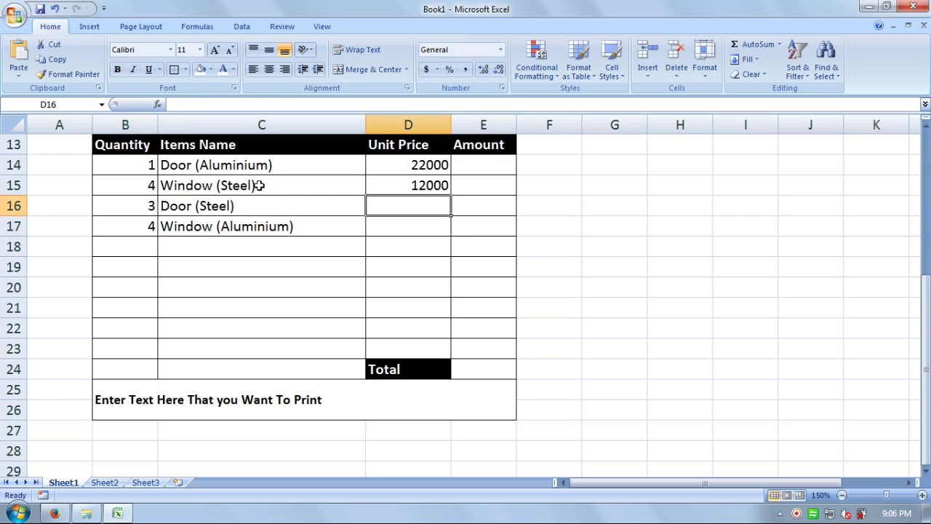
type("18000")
key("Return")
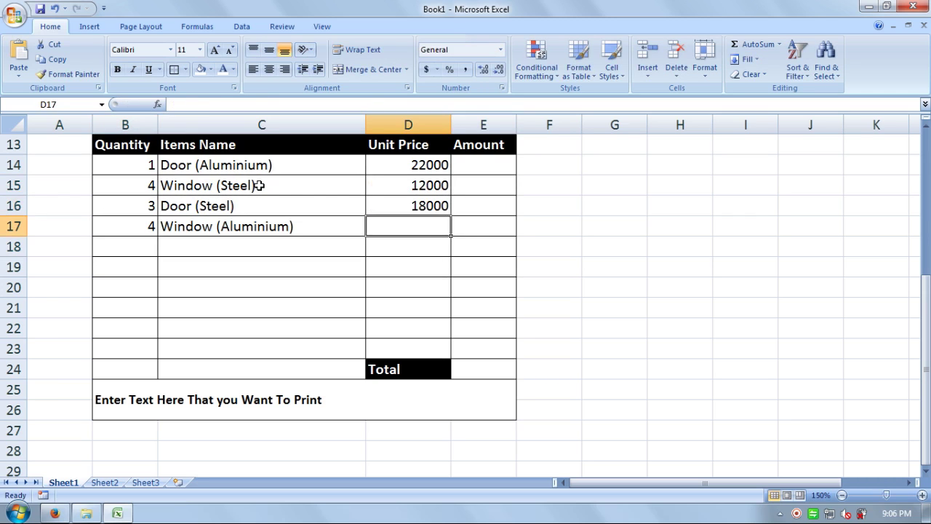
key("Left")
key("Right")
type("13000")
key("Return")
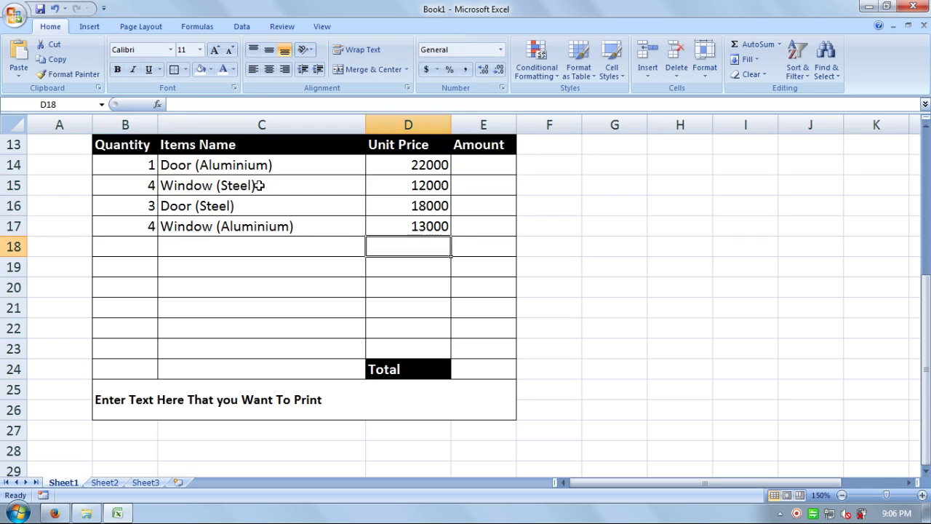
key("Up")
key("Right")
key("Up")
key("Up")
key("Up")
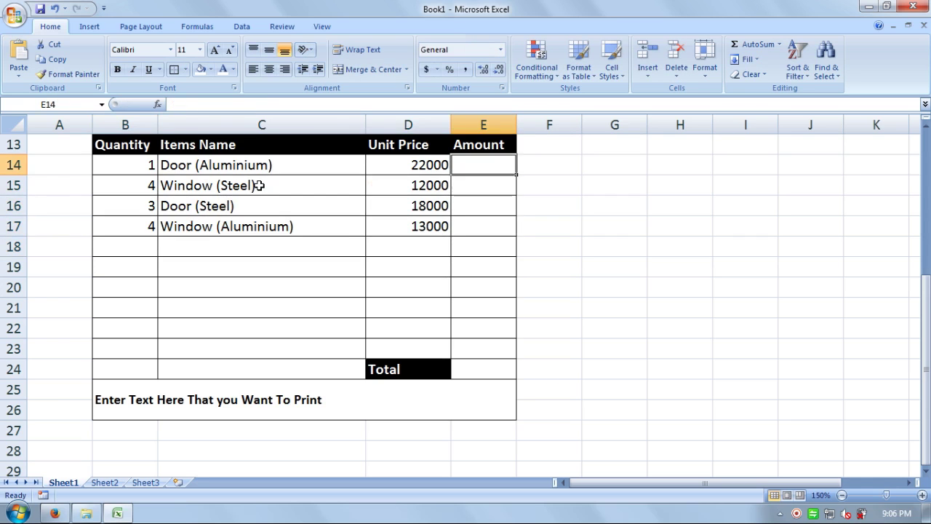
Step: Enter Amount formulas =B14*D14 in E14 and =B15*D15 in E15
type("=")
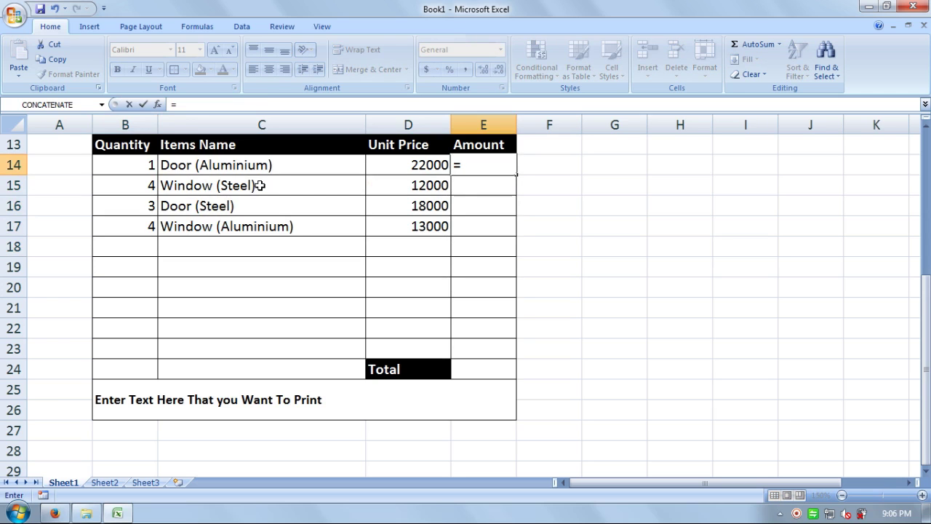
left_click(97, 164)
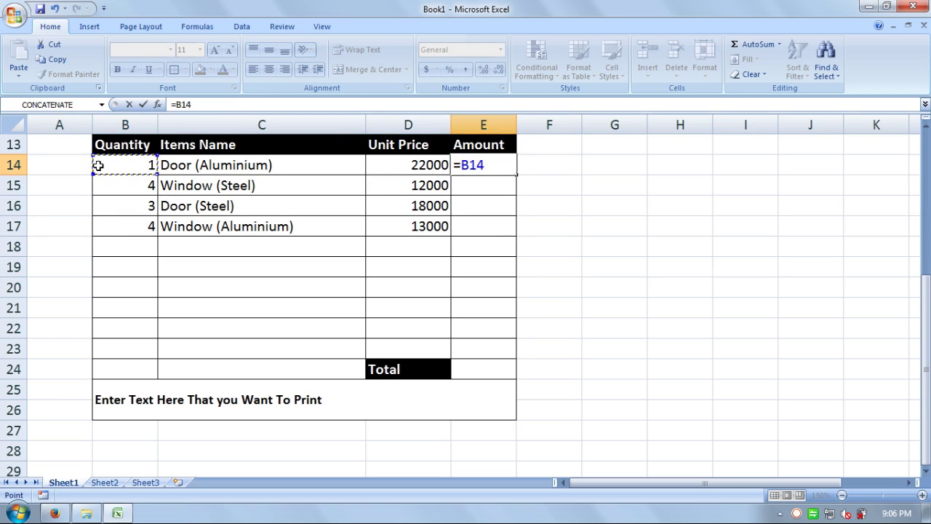
type("*")
left_click(367, 168)
key("Return")
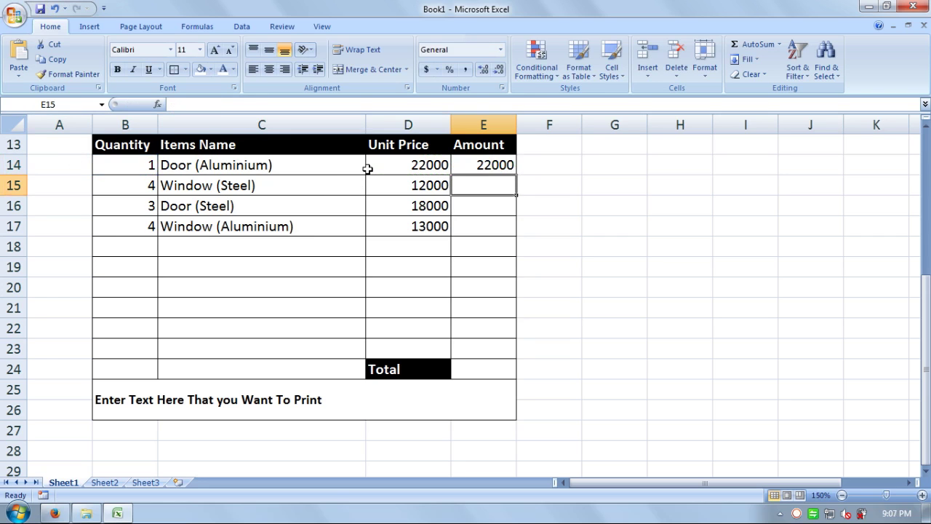
type("=")
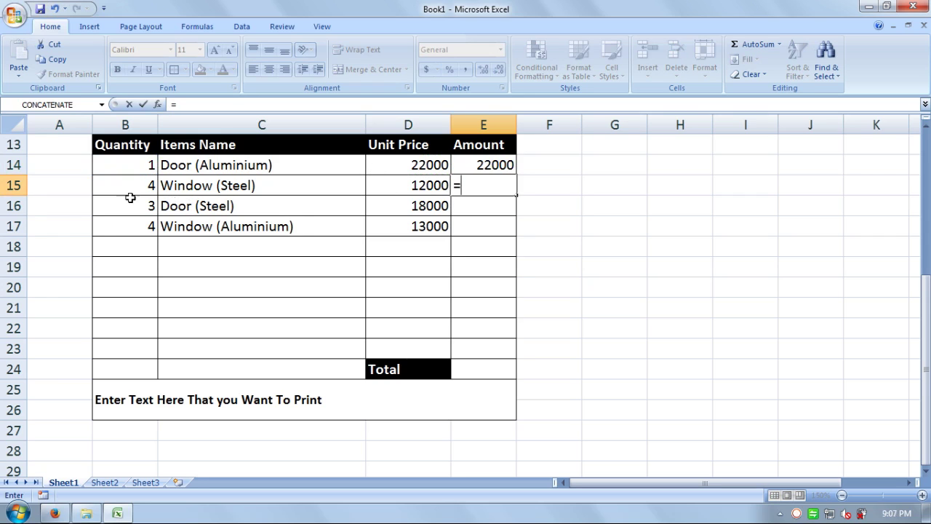
left_click(113, 185)
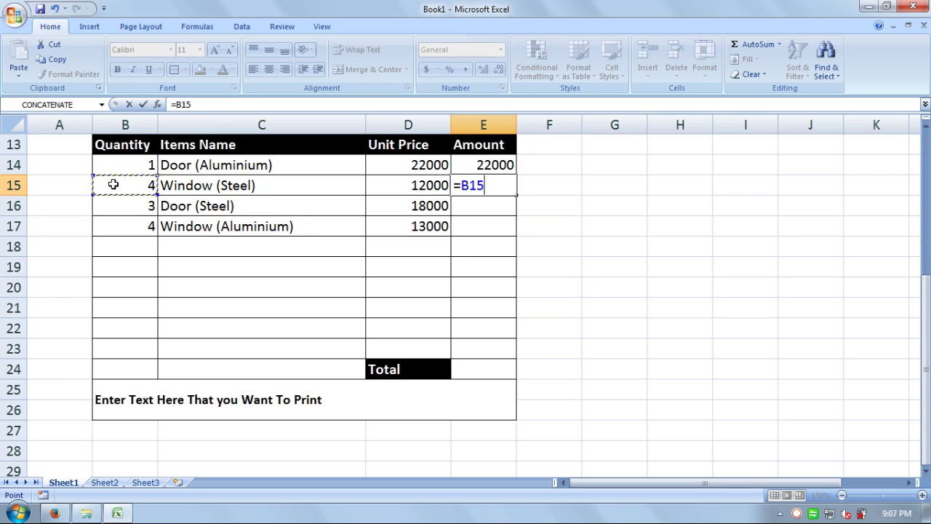
type("*")
left_click(409, 186)
key("Return")
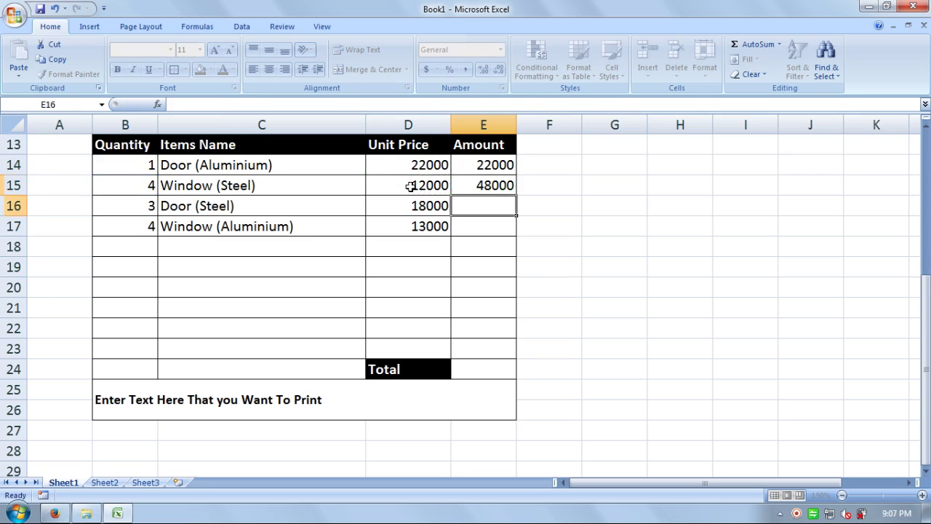
Step: Fill the Amount formulas down from E14:E15 through E22
left_click(494, 167)
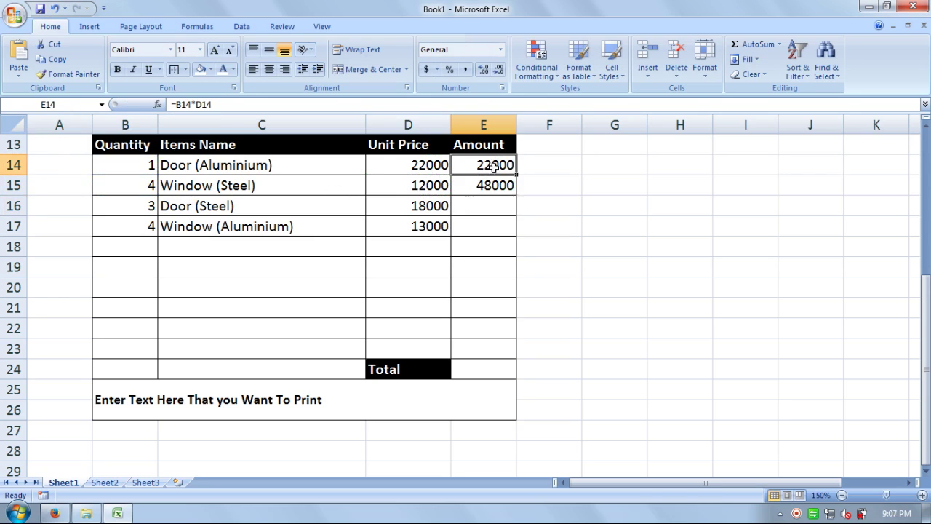
left_click_drag(494, 166, 516, 346)
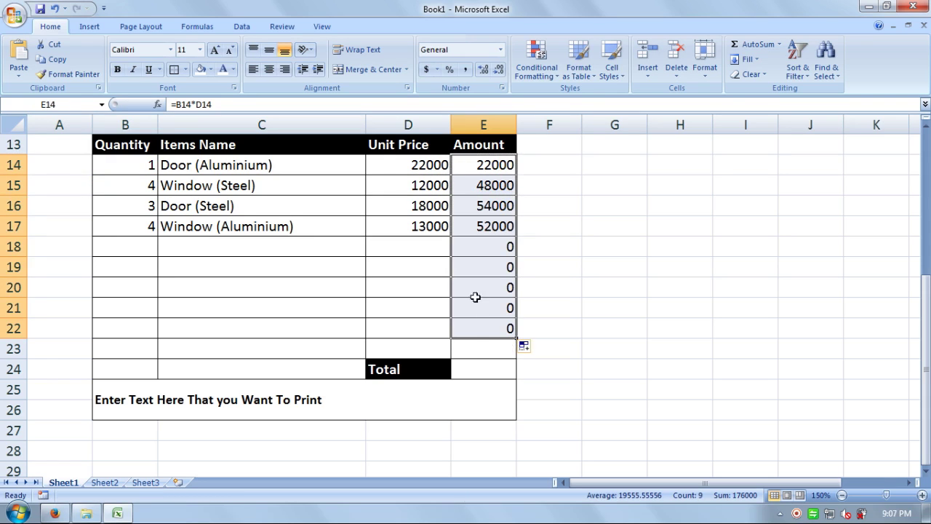
left_click(409, 348)
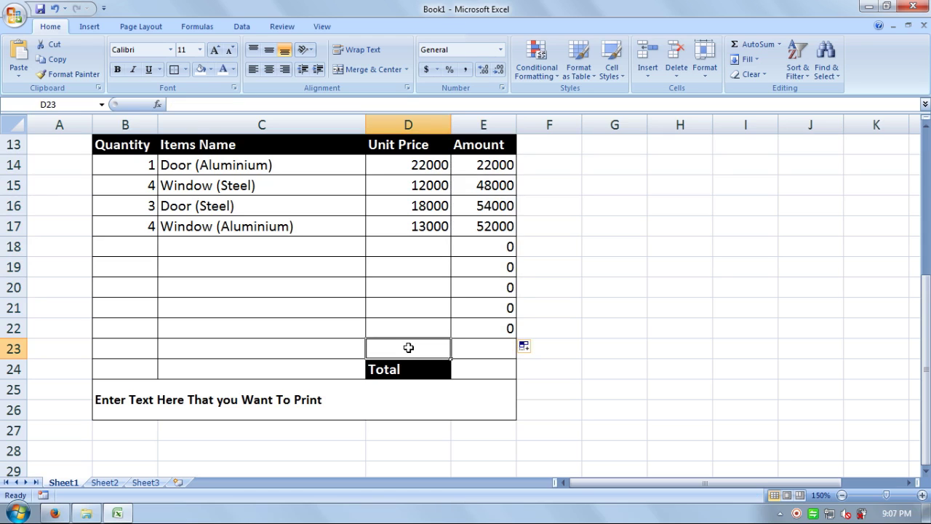
Step: Type the label Sub-Total in D22
left_click(431, 327)
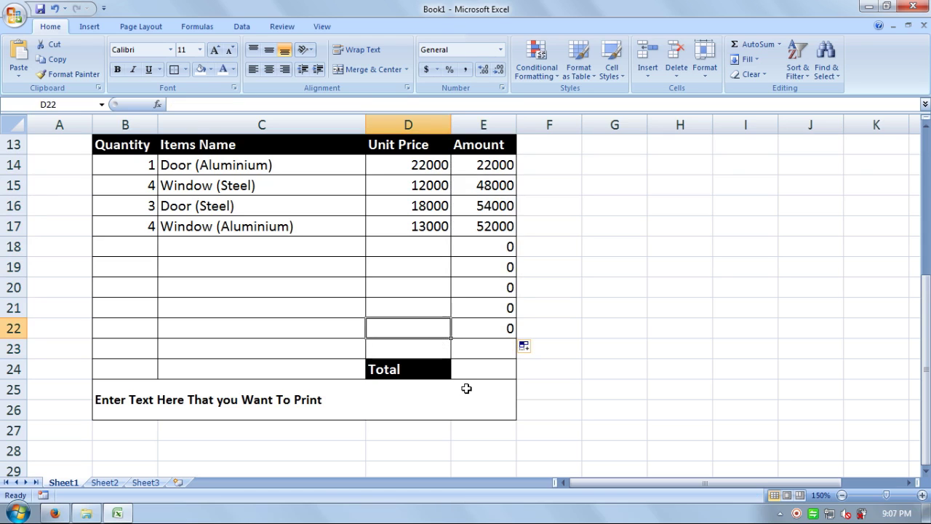
type("Sub")
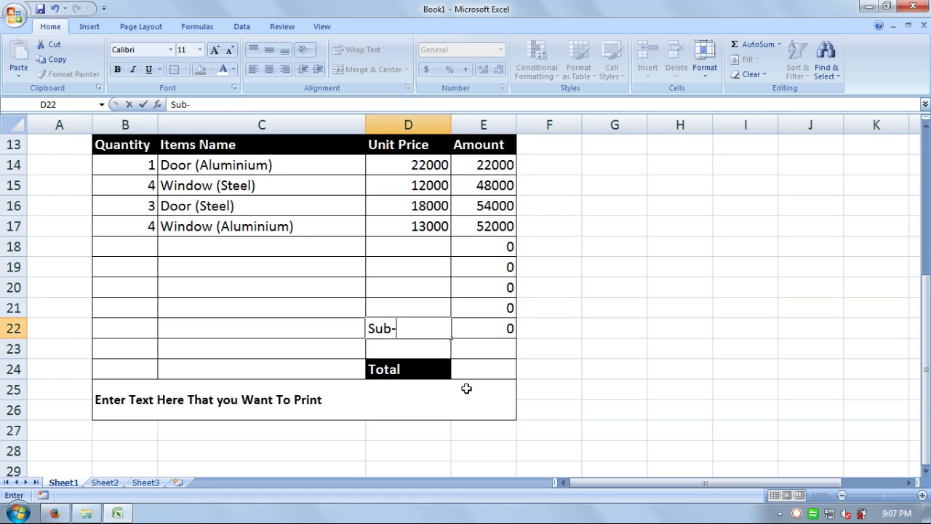
type("-Total")
key("Tab")
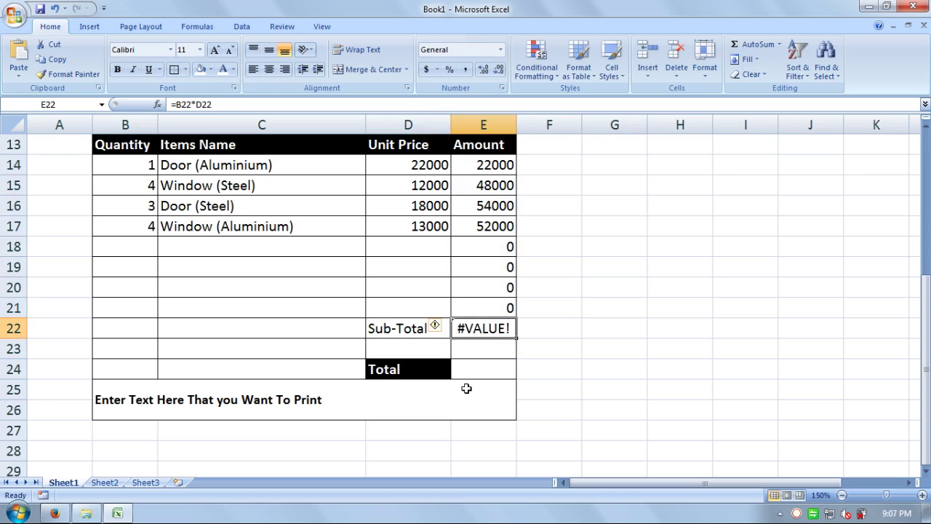
Step: Replace E22's #VALUE! with =SUM(E14:E21), giving 176000
key("Delete")
type("=sum")
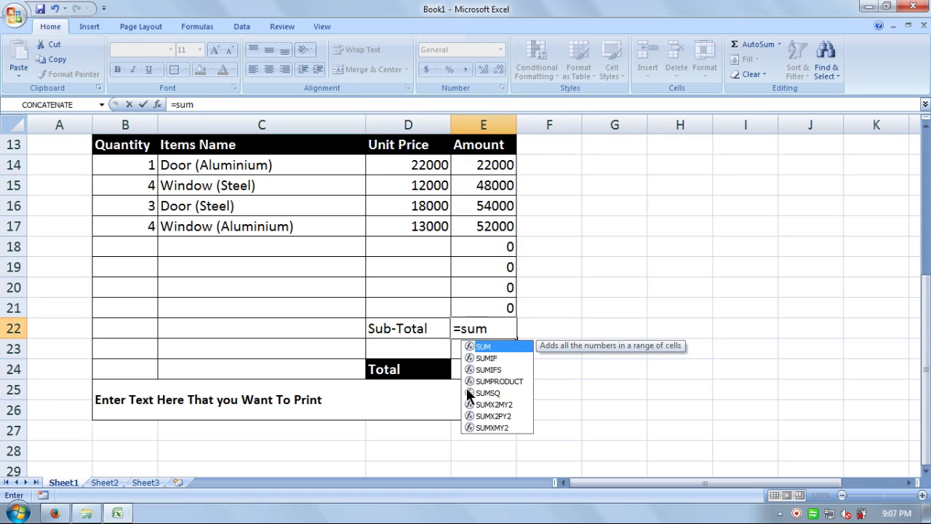
type("(")
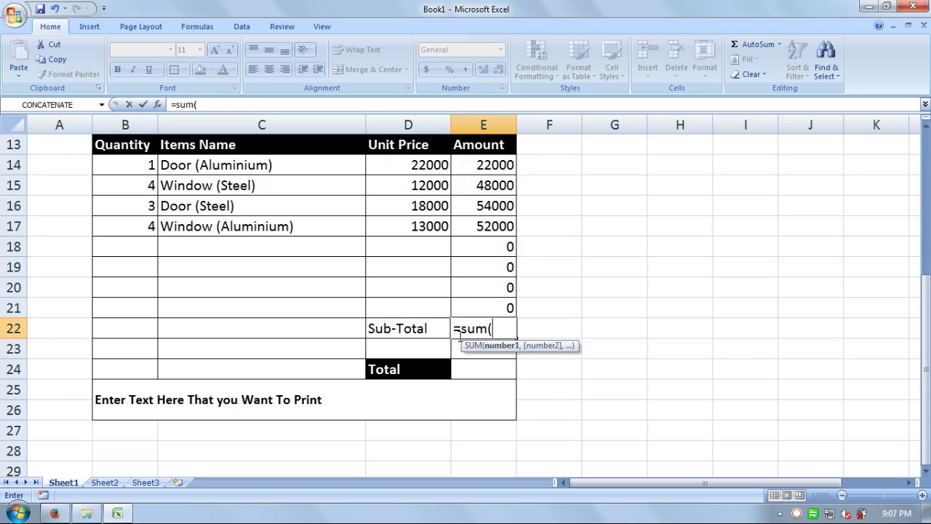
left_click(491, 166)
left_click_drag(491, 166, 502, 309)
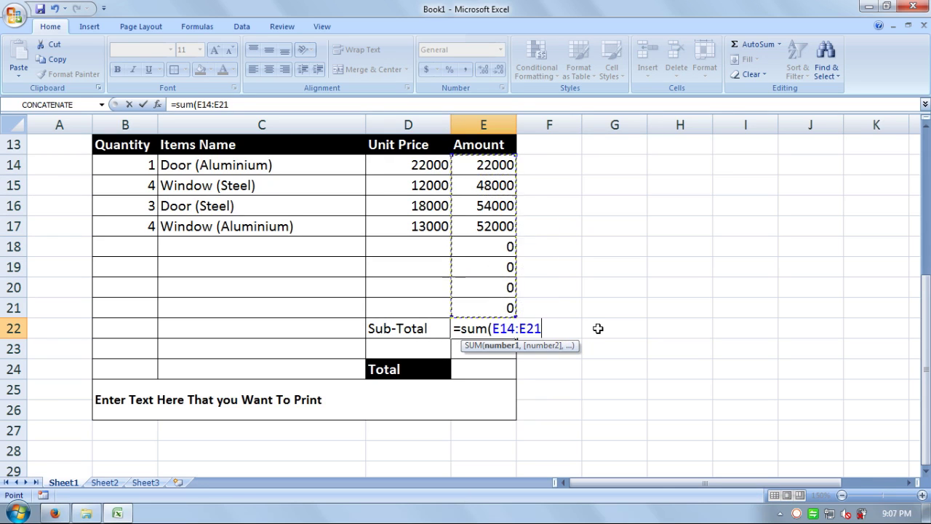
type(")")
key("Return")
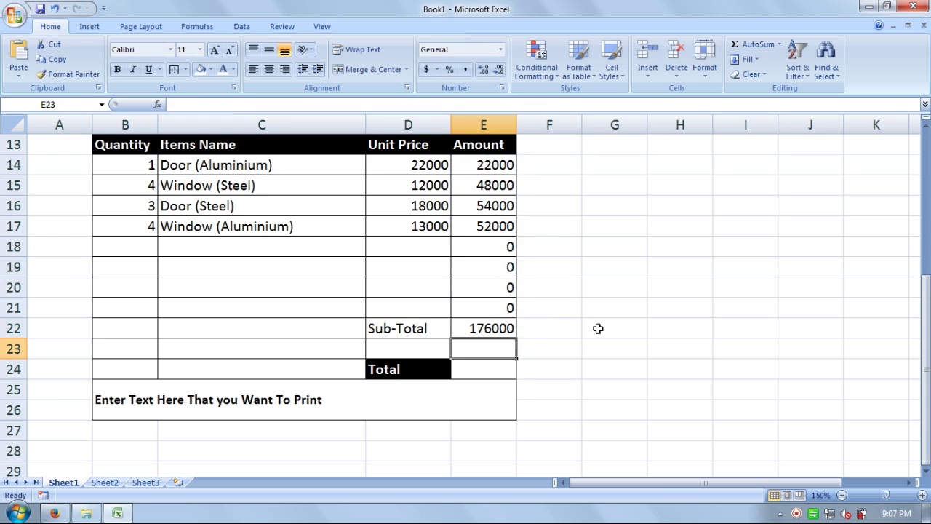
key("Up")
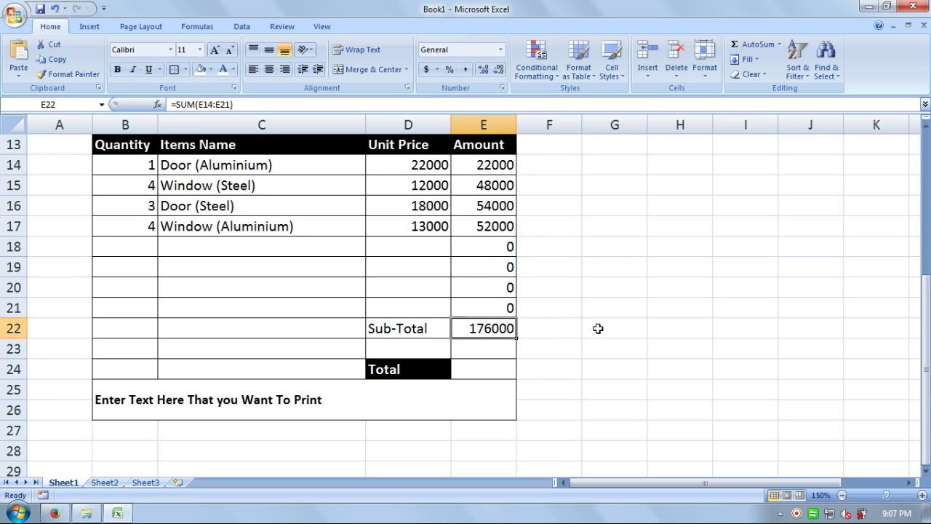
left_click(405, 352)
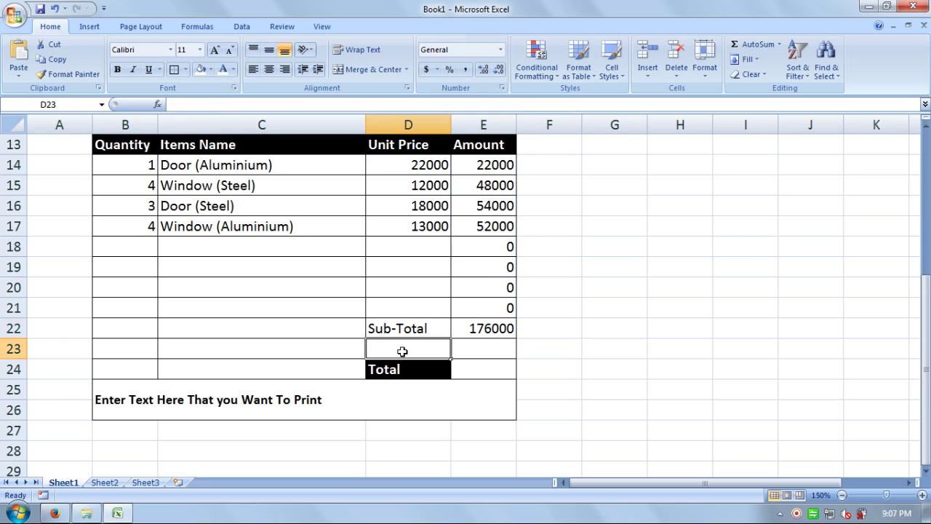
Step: Type the label GST in C23 and make it bold and right-aligned
left_click(322, 349)
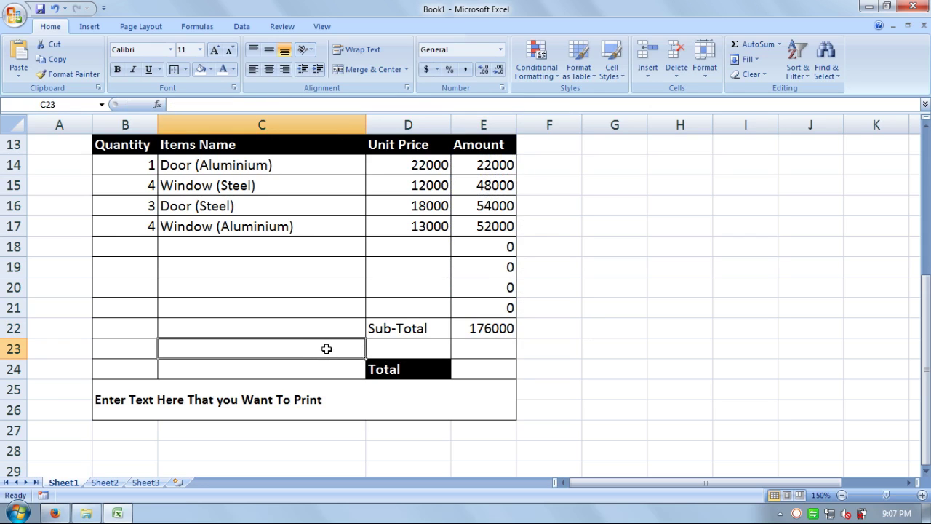
type("Gst")
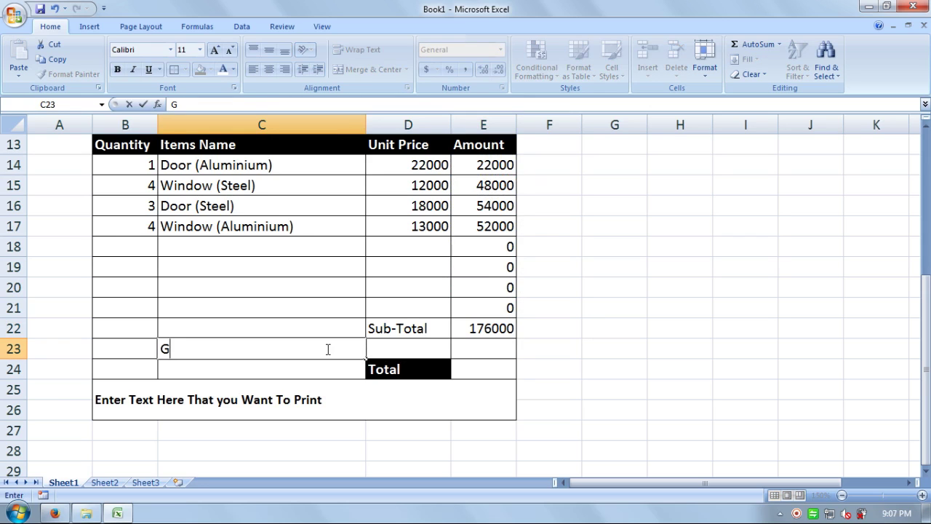
key("BackSpace")
key("BackSpace")
key("BackSpace")
type("Fst")
key("BackSpace")
key("BackSpace")
key("BackSpace")
type("GST")
left_click(297, 312)
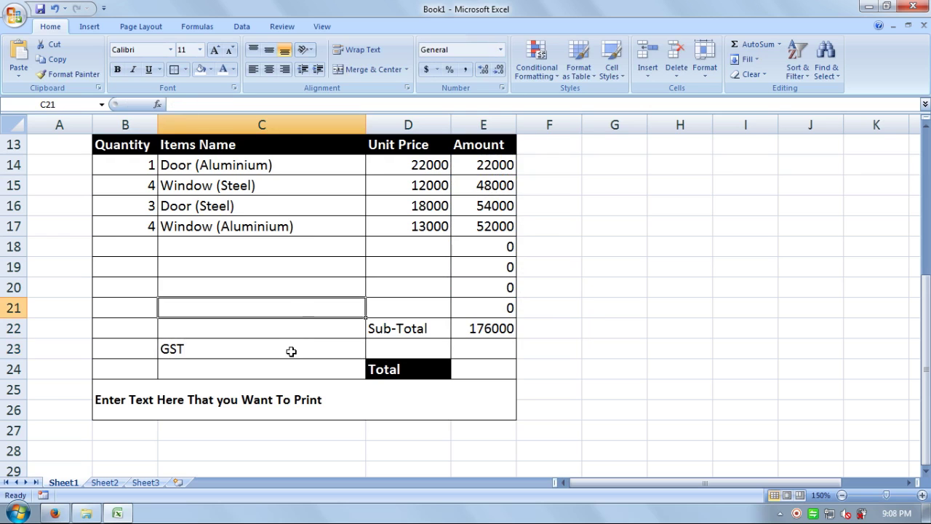
left_click(290, 351)
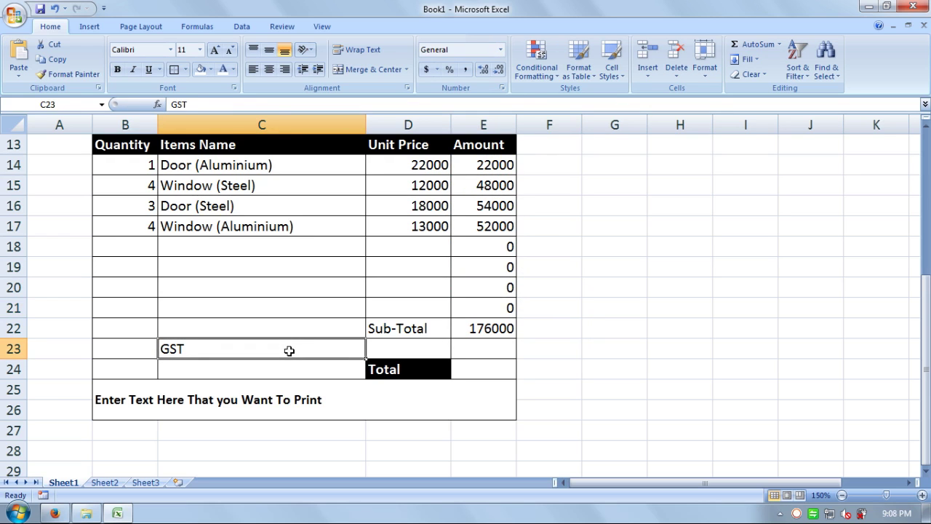
double_click(288, 351)
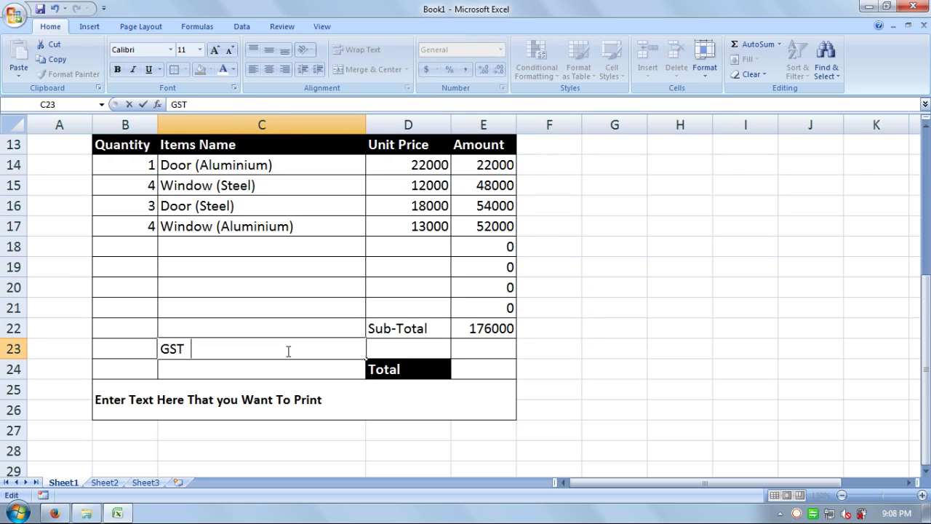
left_click(263, 329)
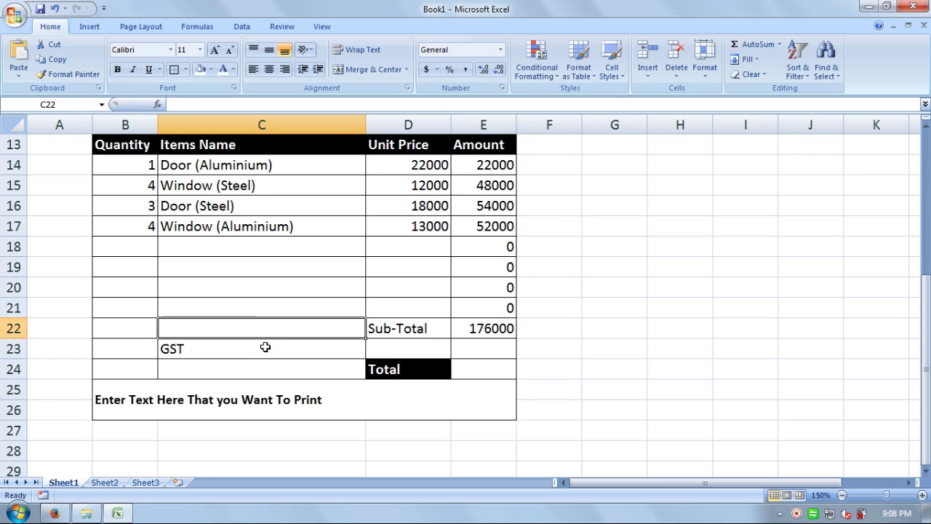
left_click(267, 350)
left_click(117, 69)
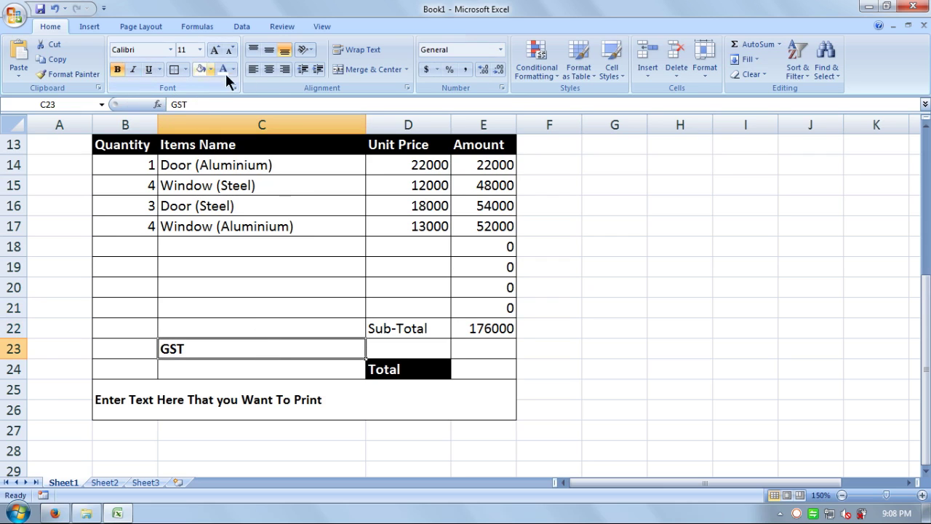
left_click(284, 71)
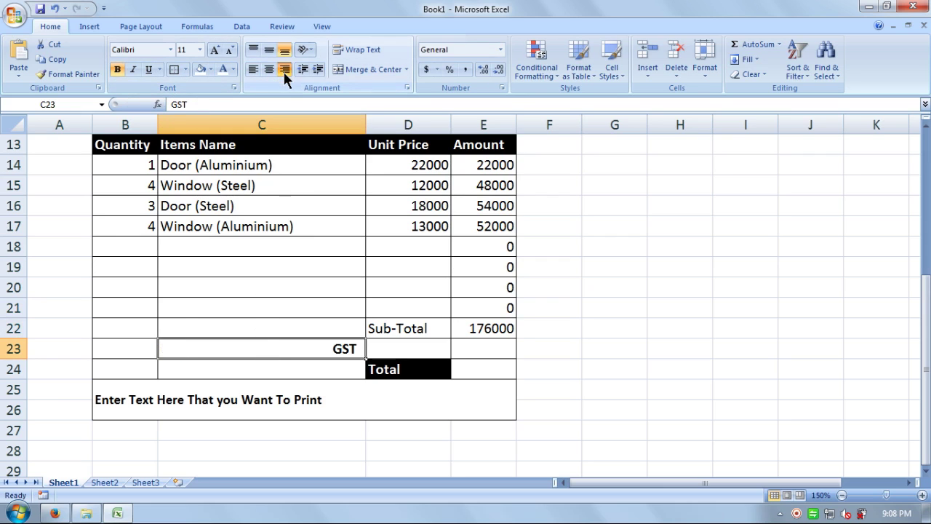
Step: Enter the GST rate 28% in D23
left_click(409, 349)
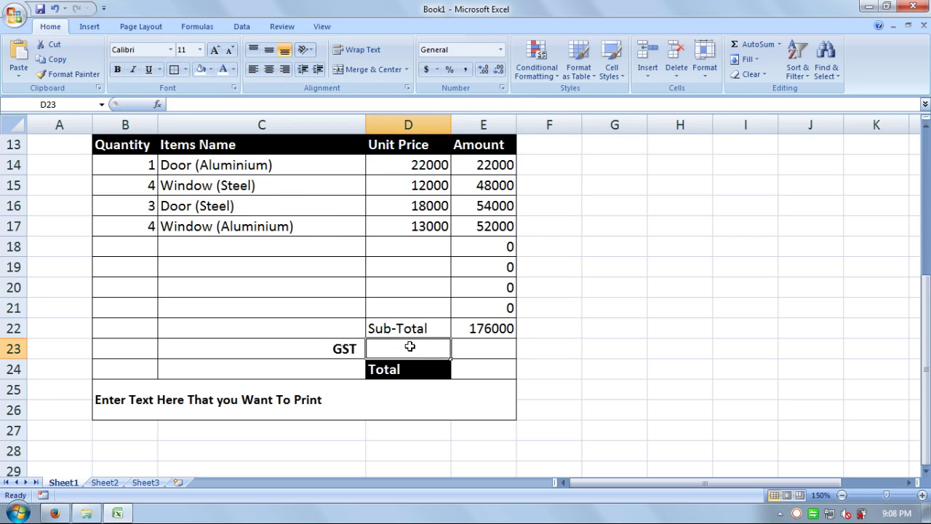
type("28%")
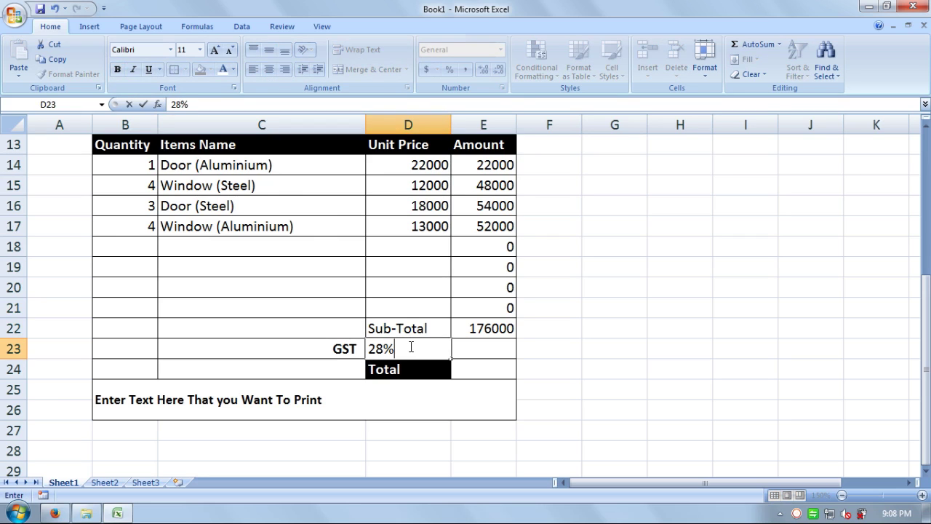
key("Tab")
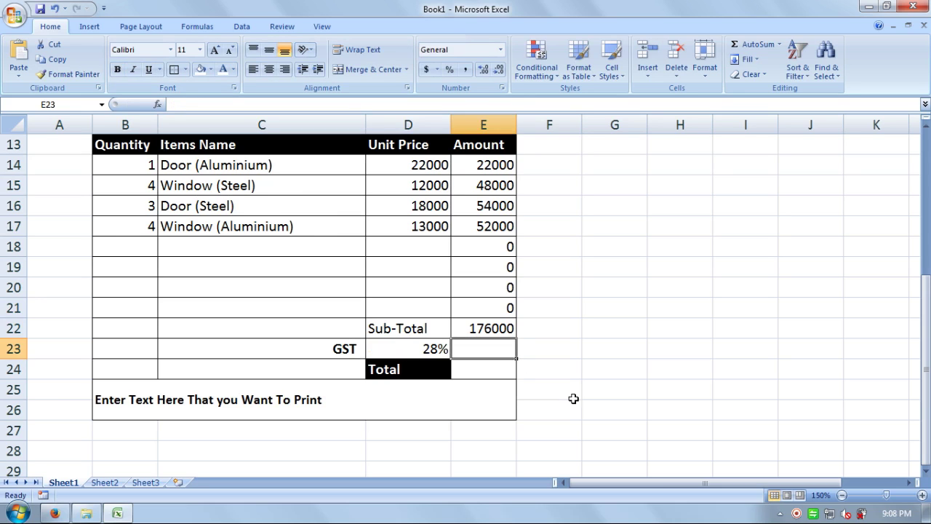
Step: Enter the GST amount formula =E22*D23 in E23
type("=")
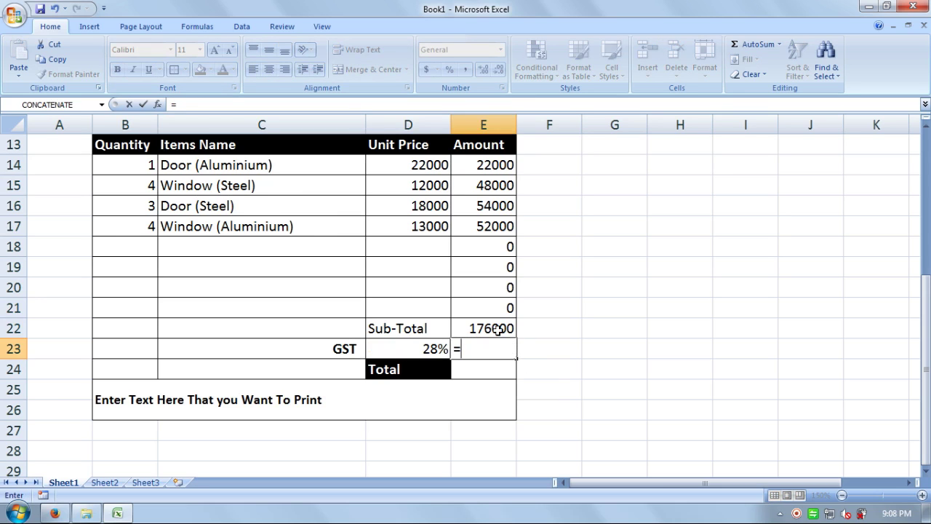
left_click(496, 330)
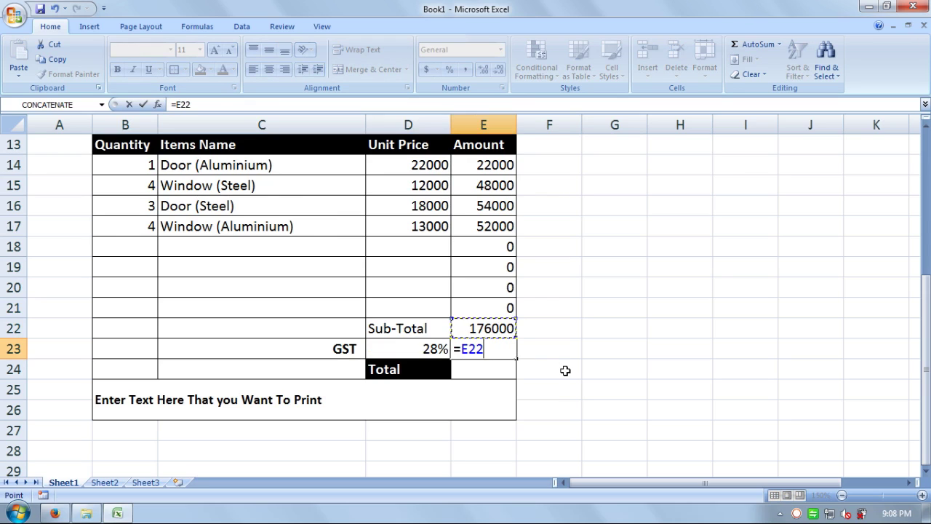
type("*9")
key("BackSpace")
left_click(411, 347)
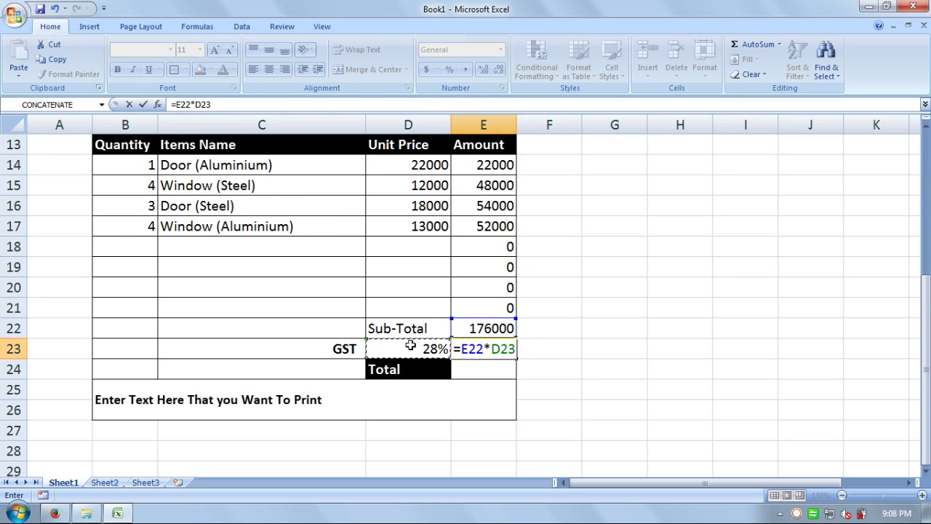
key("Return")
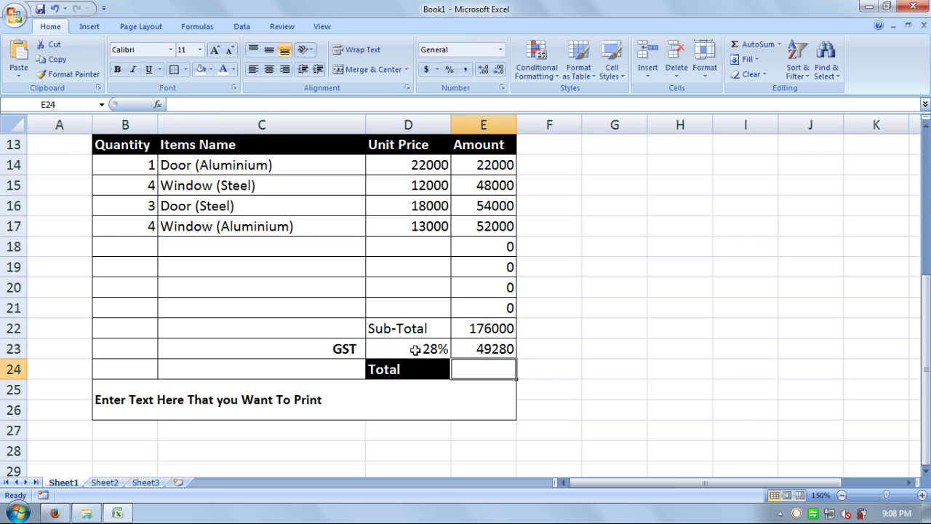
Step: Try GST rates 15, 2 and 3 in D23, then restore 28 for 49280
left_click(416, 349)
type("15")
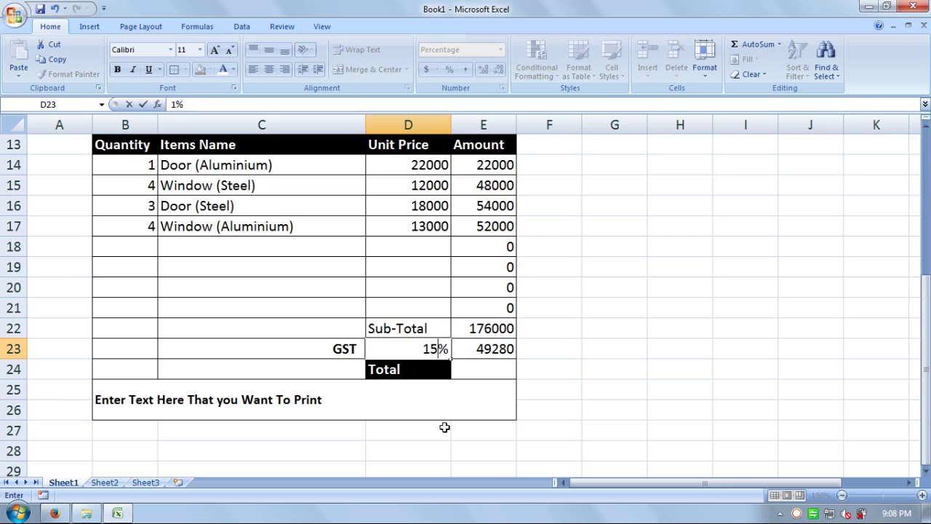
key("Return")
key("Right")
key("Up")
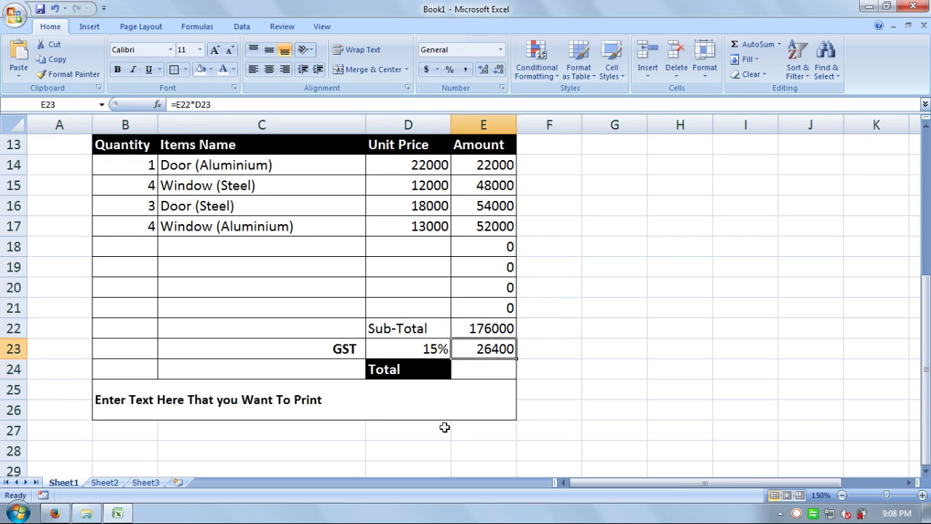
key("Left")
type("2")
key("Return")
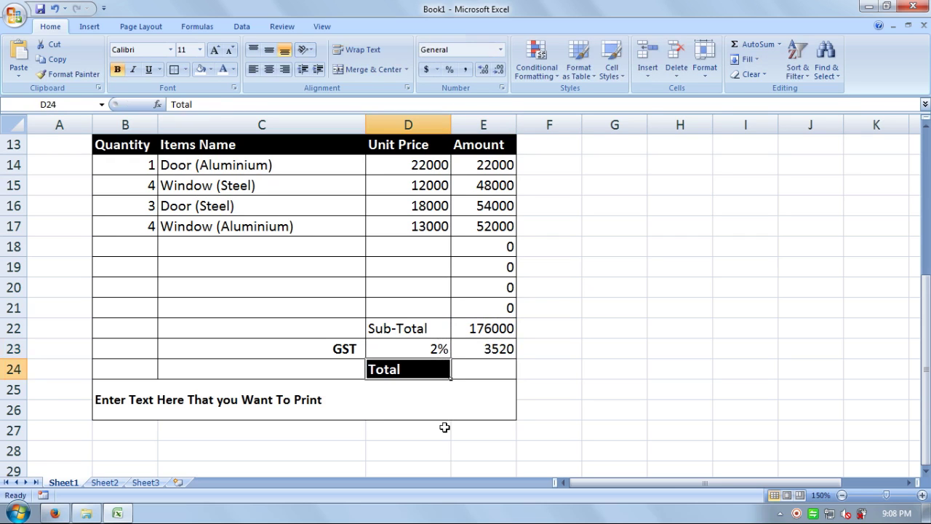
key("Up")
type("3")
key("Return")
key("Up")
type("28")
key("Return")
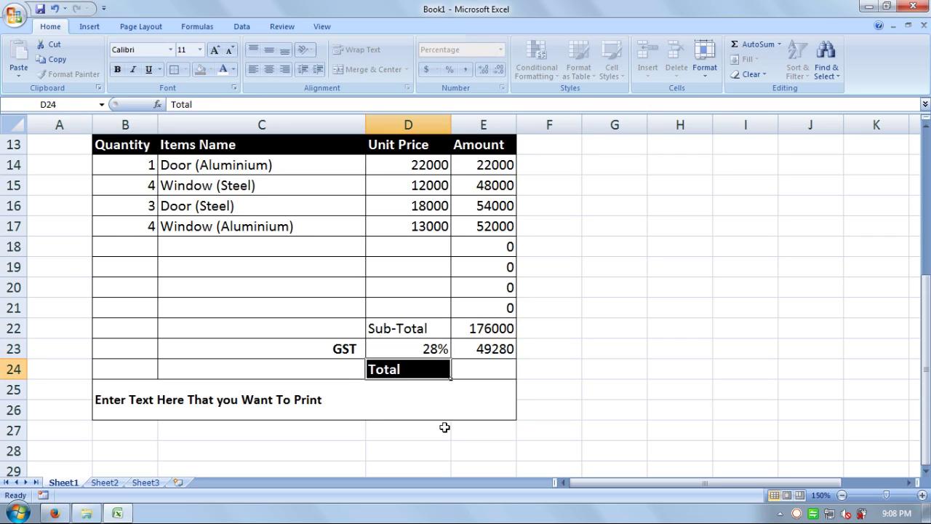
key("Right")
key("Up")
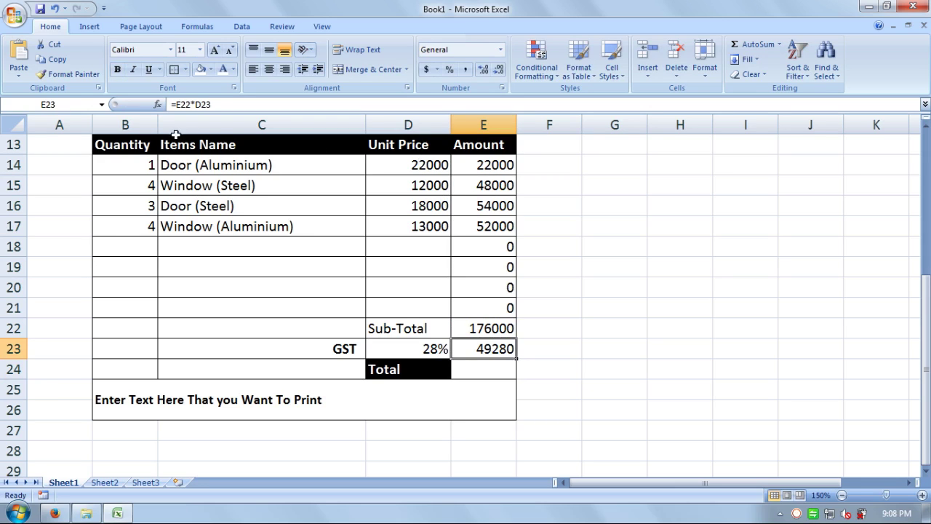
Step: Change the Door (Aluminium) quantity in B14 to 2, then to 3
left_click(138, 165)
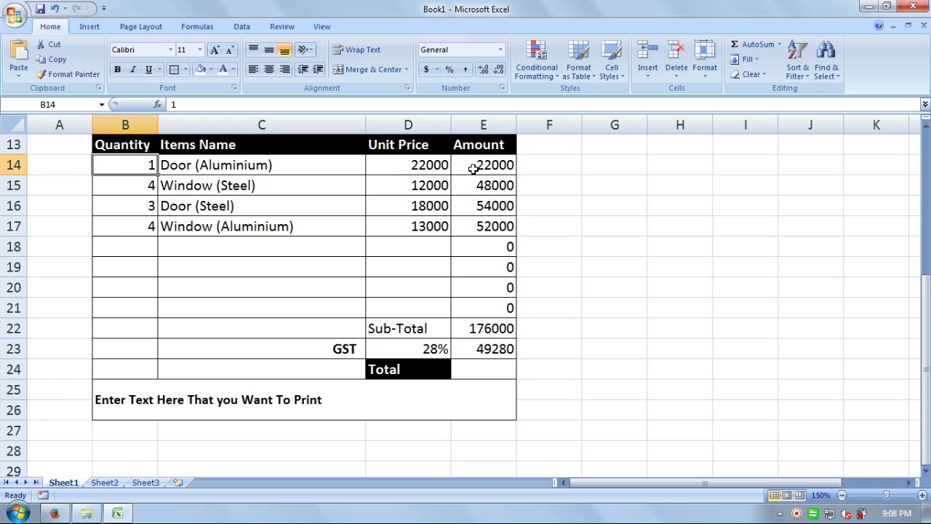
type("2")
key("Return")
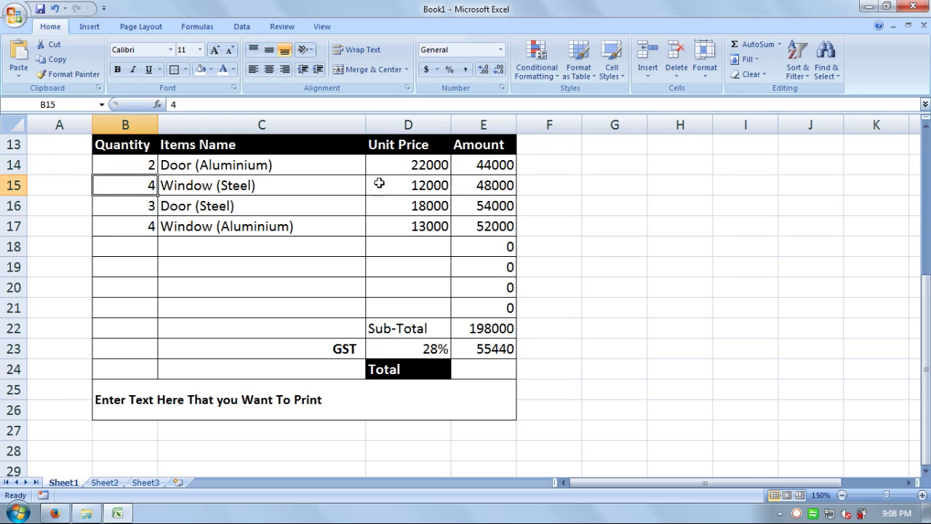
left_click(148, 163)
double_click(148, 163)
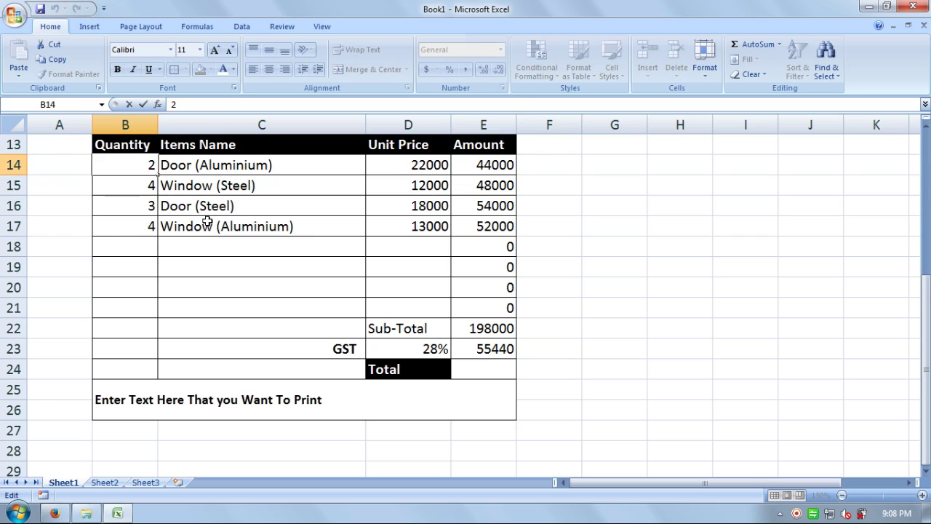
key("BackSpace")
type("3")
key("Return")
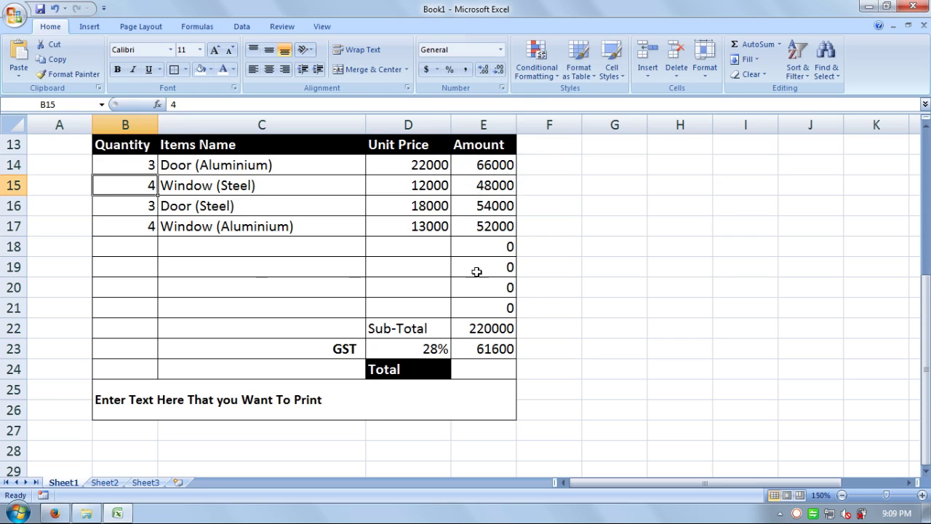
Step: Enter the Total formula =E22+E23 in E24, giving 281600
left_click(489, 370)
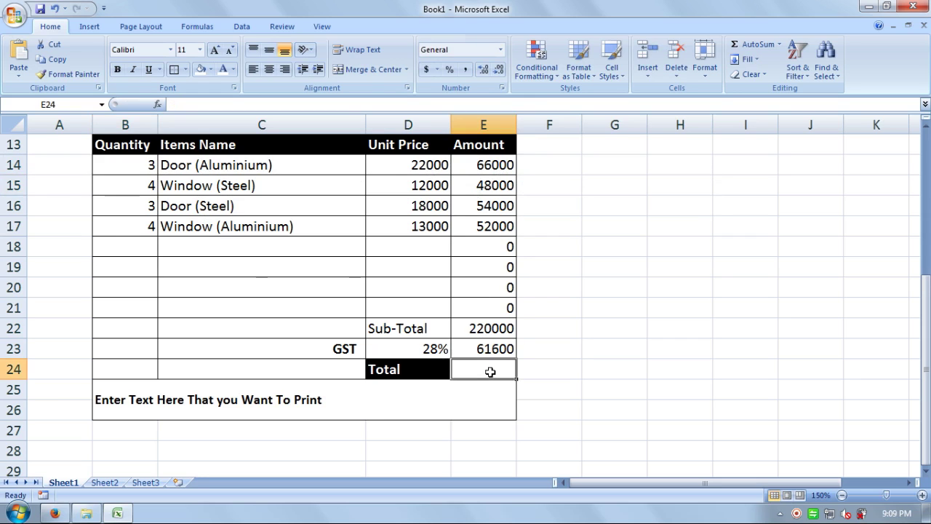
type("=")
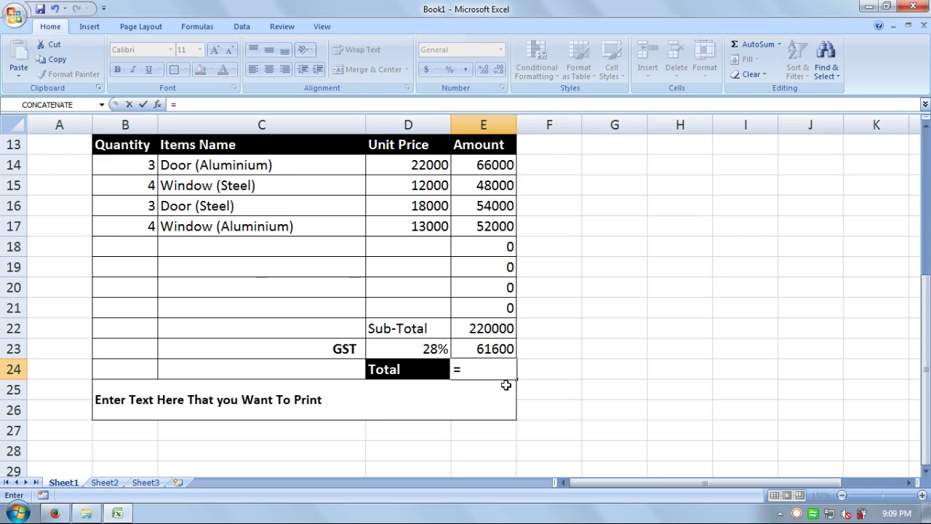
left_click(489, 328)
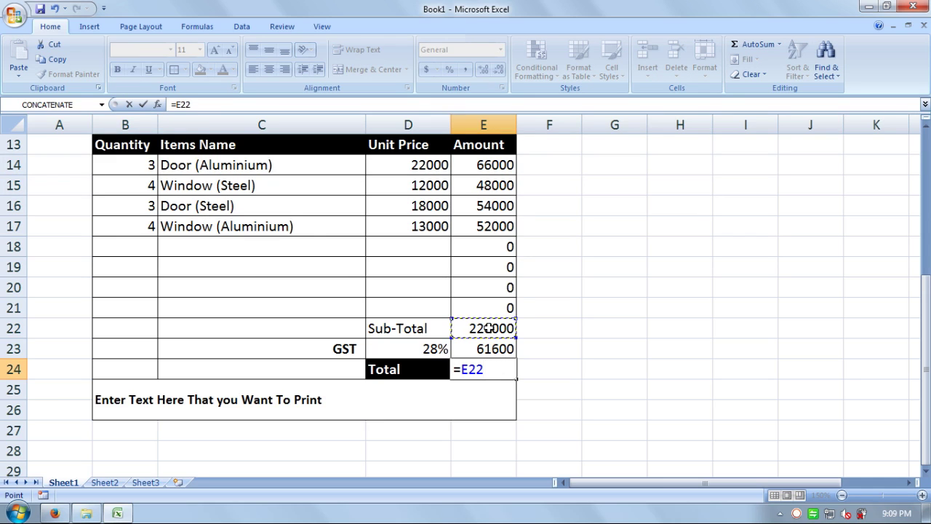
type("+")
left_click(482, 349)
key("Return")
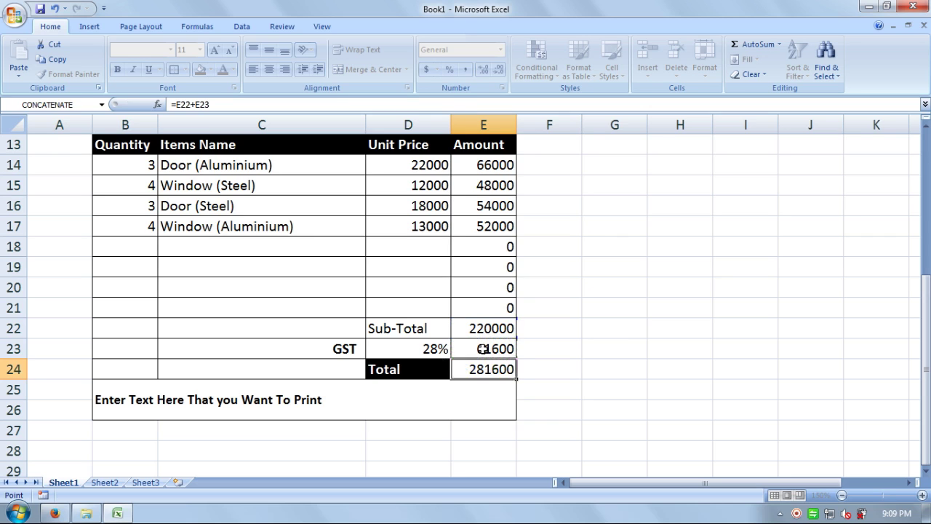
left_click(483, 370)
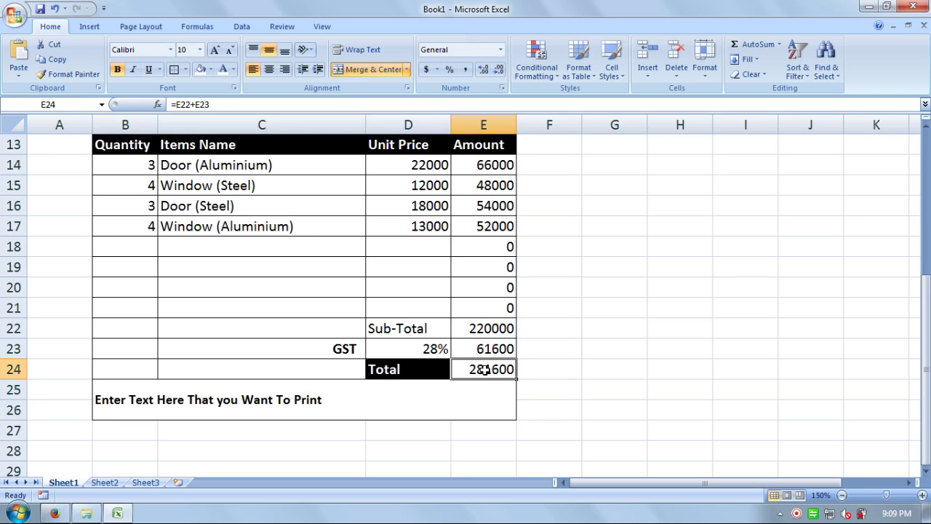
scroll(315, 331, "up", 4)
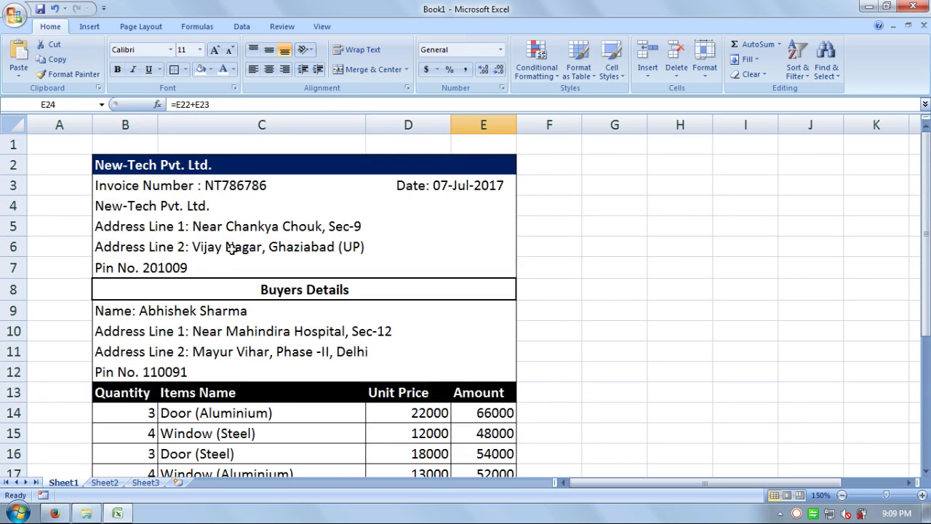
scroll(292, 323, "down", 1)
scroll(291, 322, "down", 2)
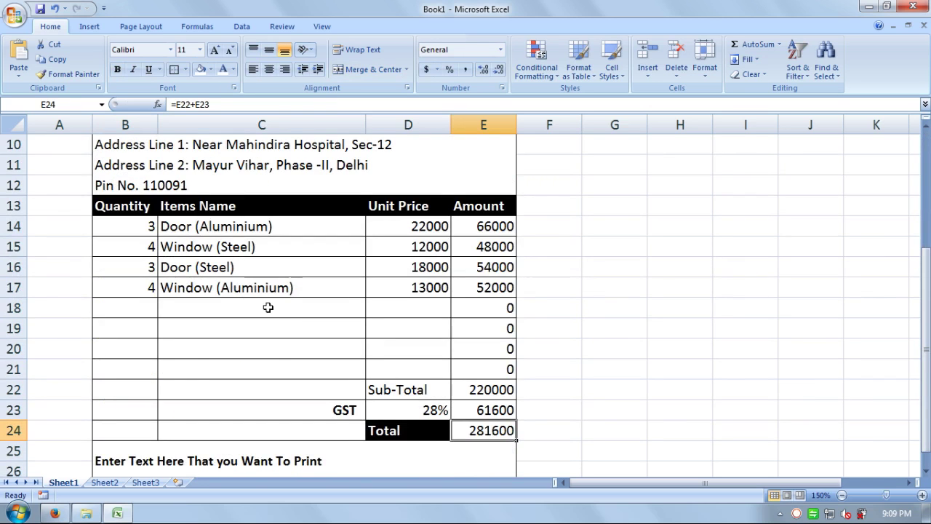
scroll(268, 306, "up", 3)
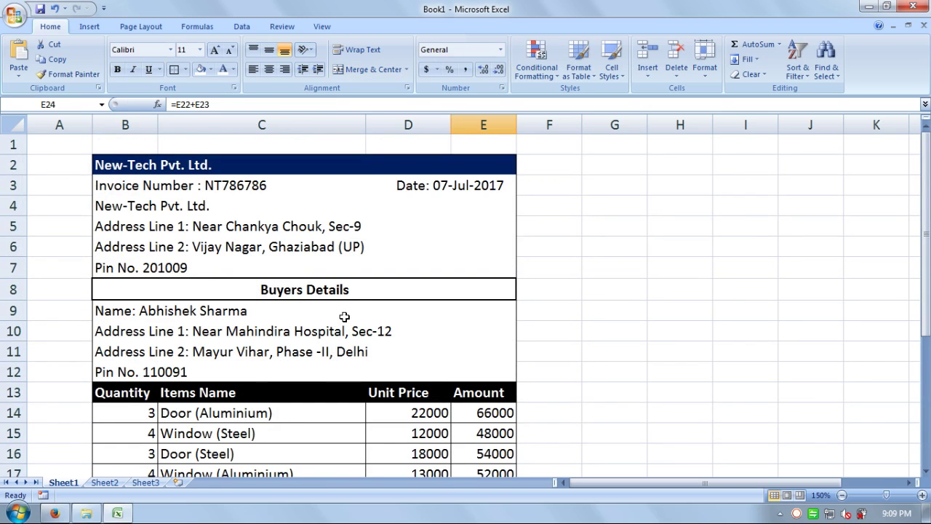
scroll(424, 304, "down", 2)
scroll(248, 355, "down", 4)
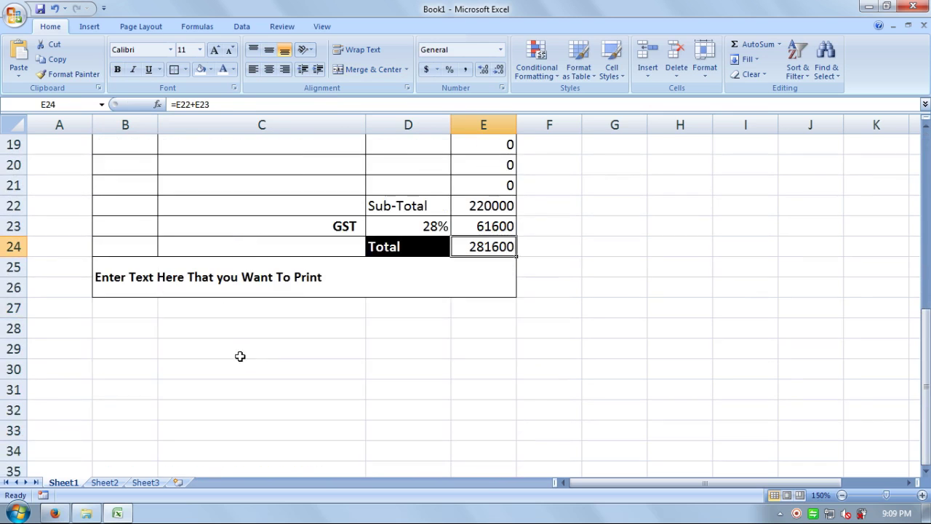
scroll(323, 339, "up", 6)
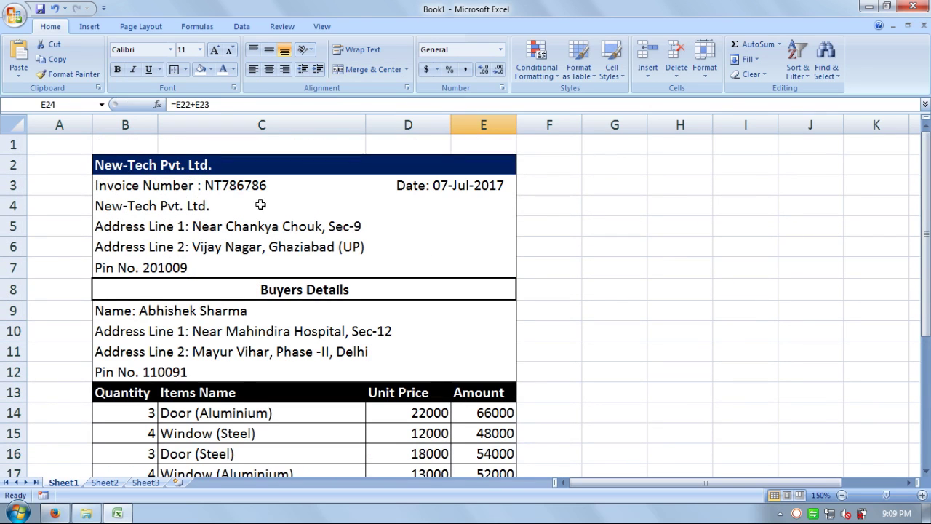
scroll(280, 248, "down", 2)
scroll(222, 301, "down", 3)
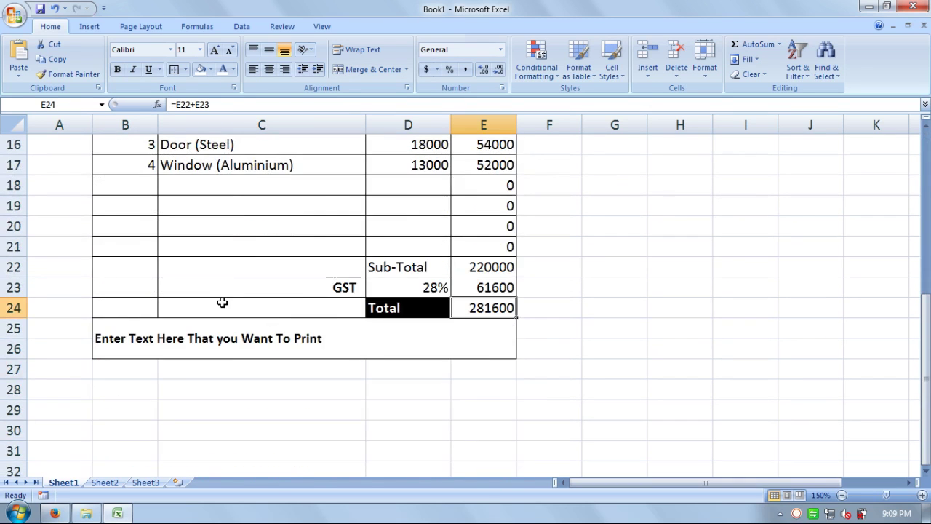
scroll(342, 316, "up", 3)
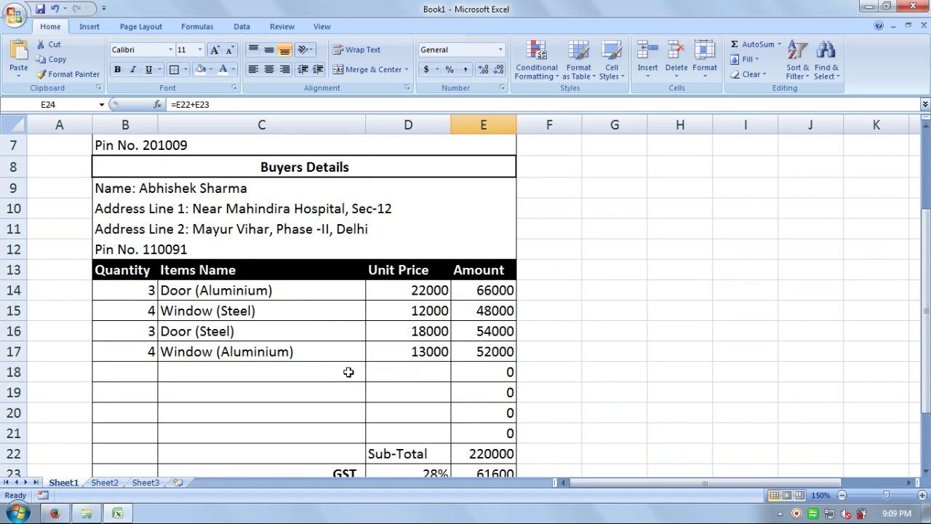
scroll(343, 343, "down", 2)
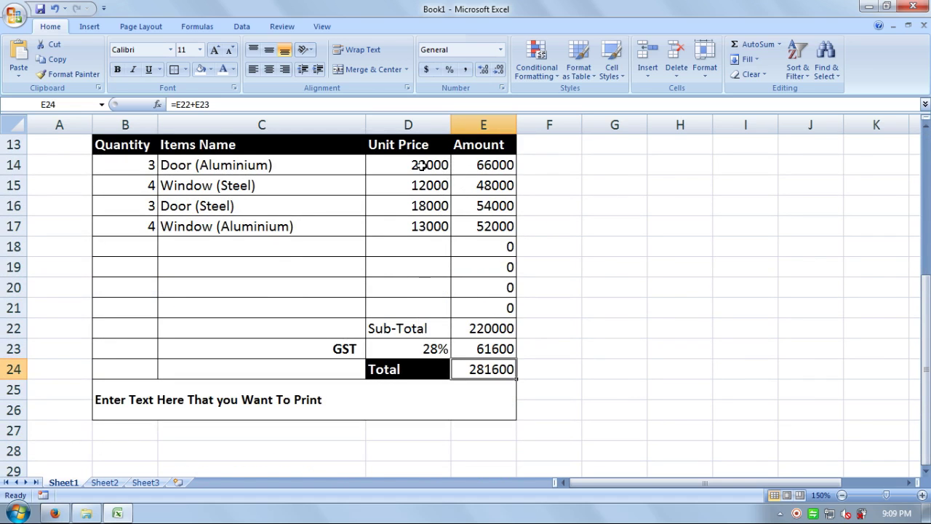
Step: Apply Comma Style to unit prices D14:D21 and amounts E14:E24, e.g. 281,600.00
left_click_drag(422, 165, 431, 307)
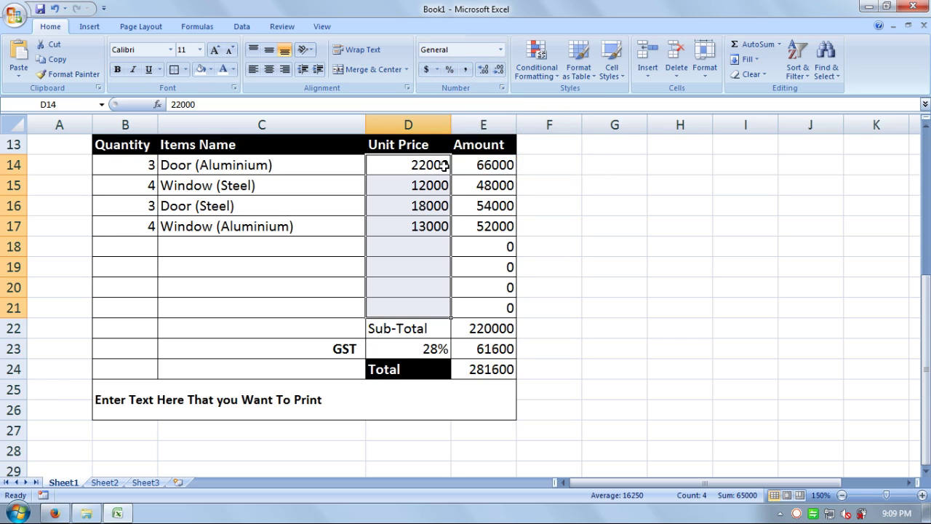
left_click(466, 70)
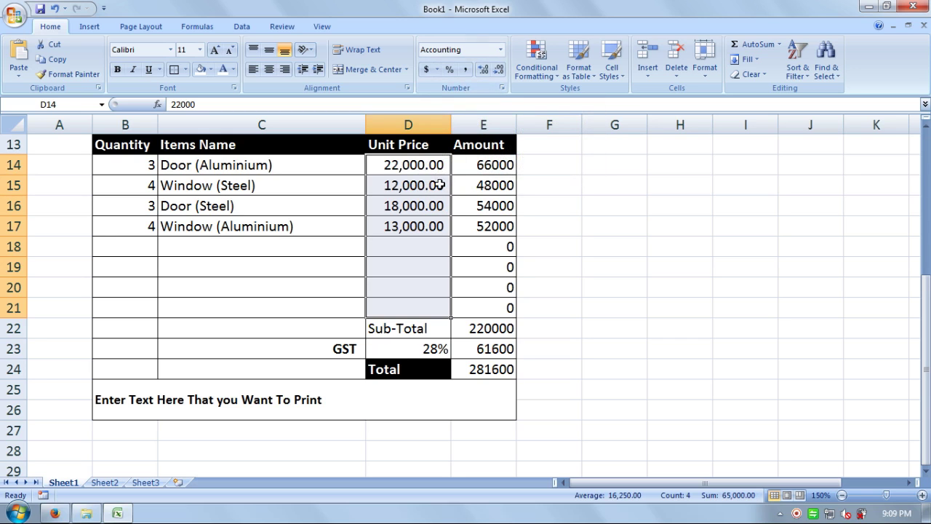
left_click_drag(494, 165, 499, 369)
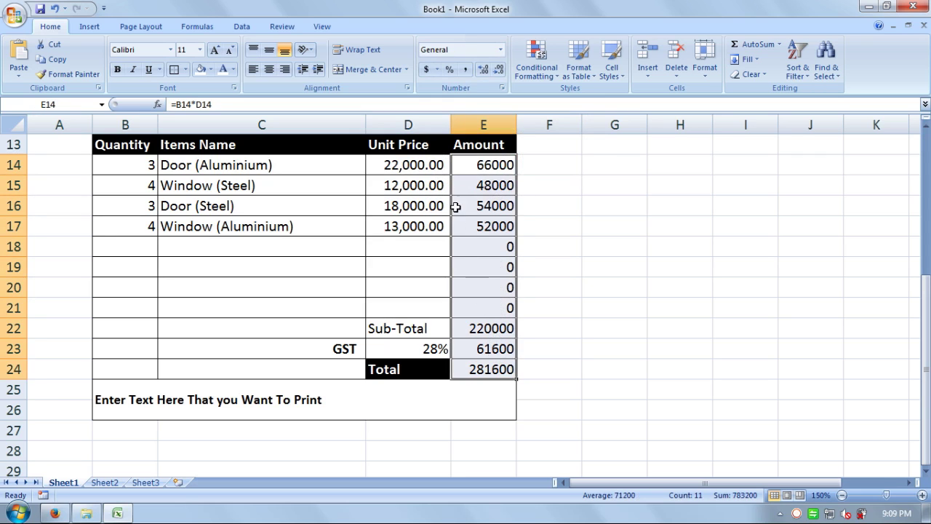
left_click(465, 69)
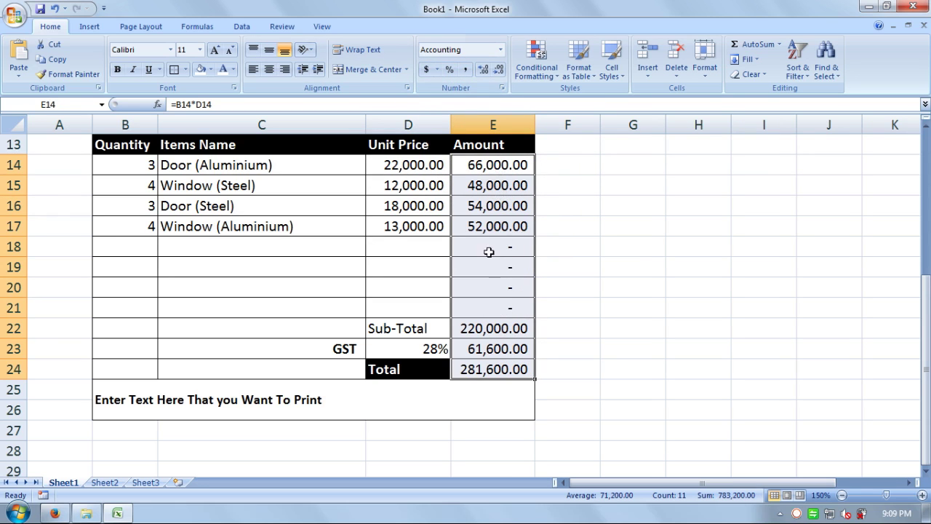
left_click(603, 263)
scroll(574, 260, "up", 3)
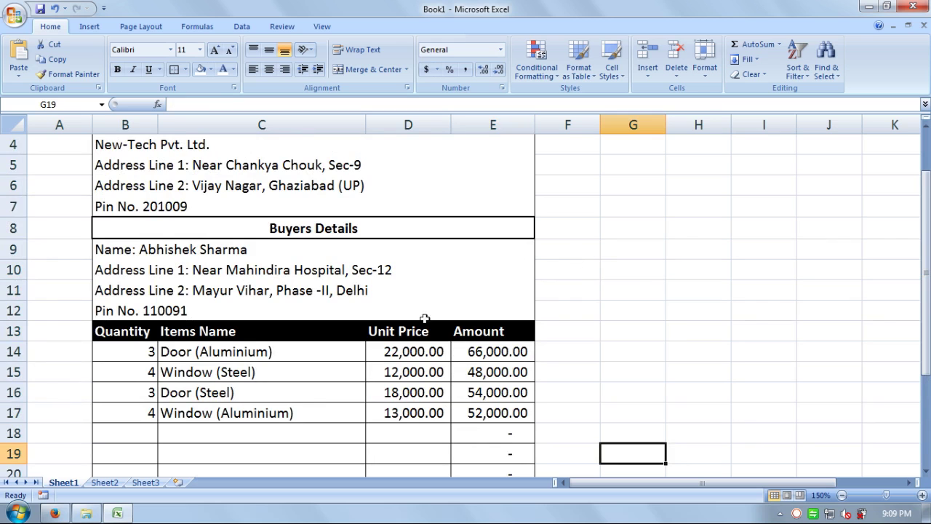
scroll(405, 288, "down", 1)
scroll(405, 288, "down", 2)
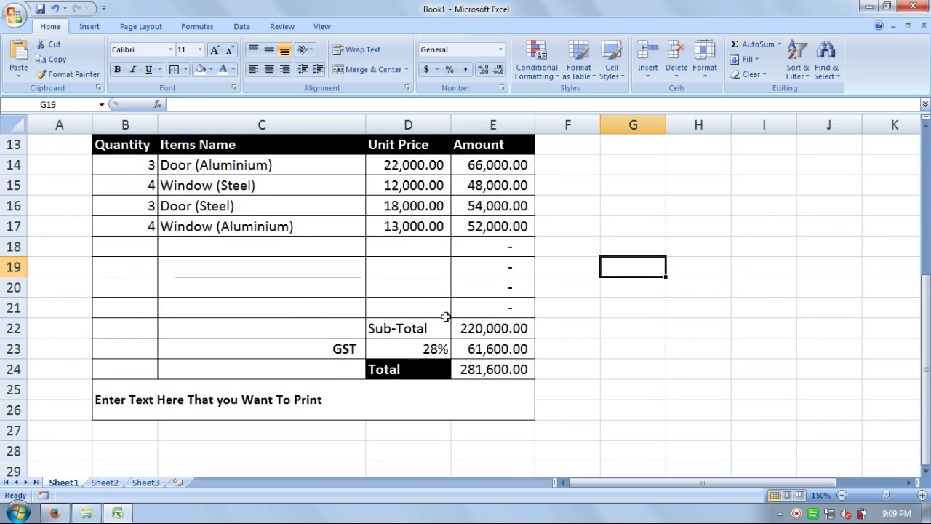
scroll(246, 233, "up", 4)
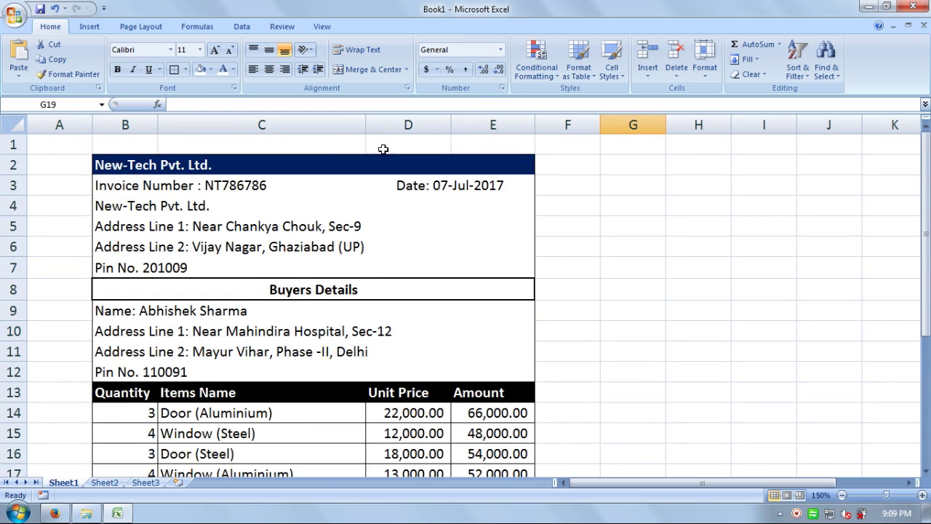
scroll(381, 152, "down", 1)
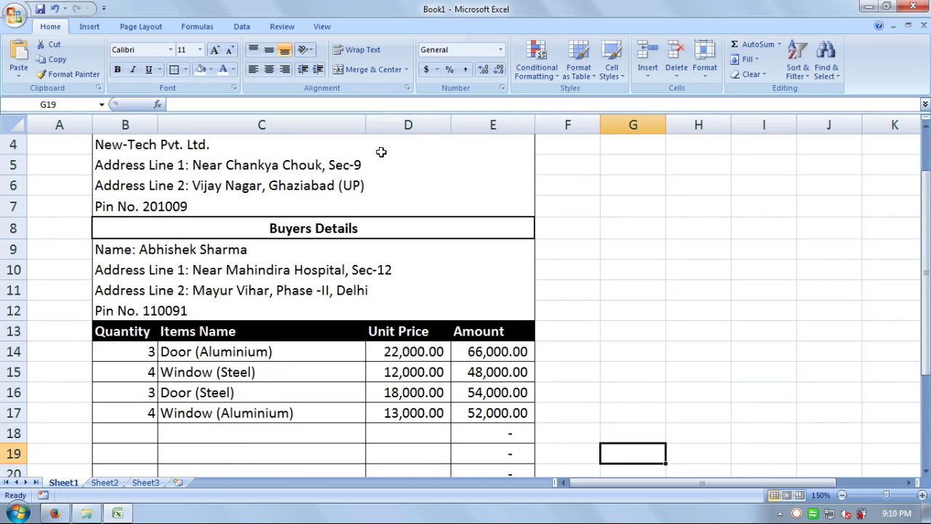
Step: Zoom the invoice out through 110% to 100% so it fits on screen
left_click(841, 496)
left_click(841, 495)
left_click(841, 495)
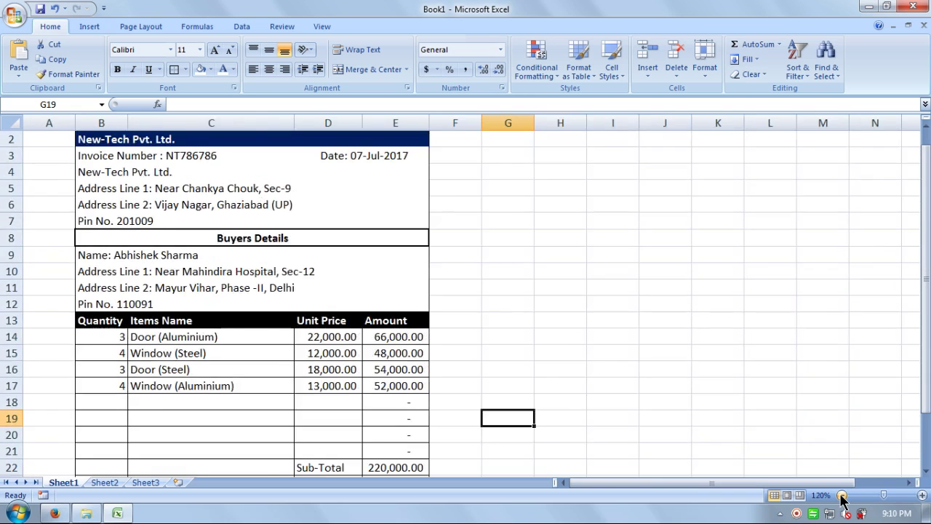
left_click(842, 495)
left_click(842, 496)
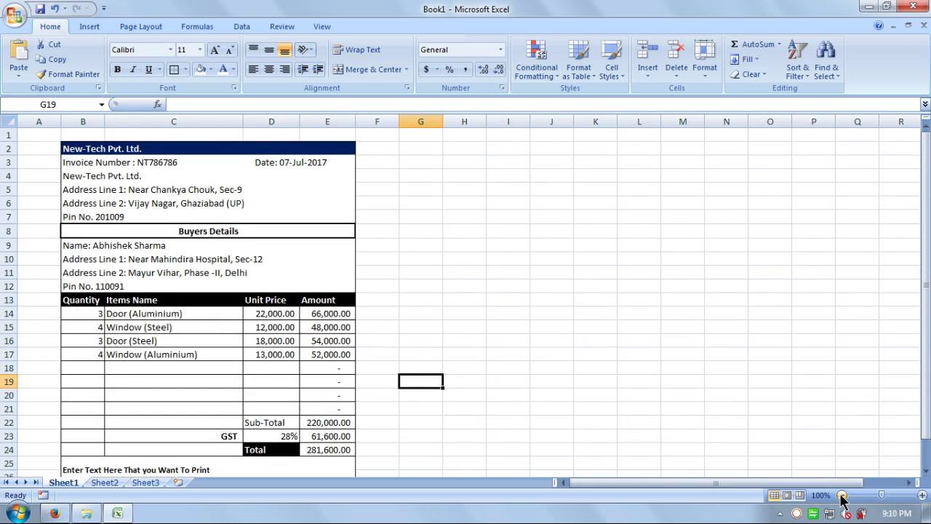
left_click_drag(926, 336, 926, 340)
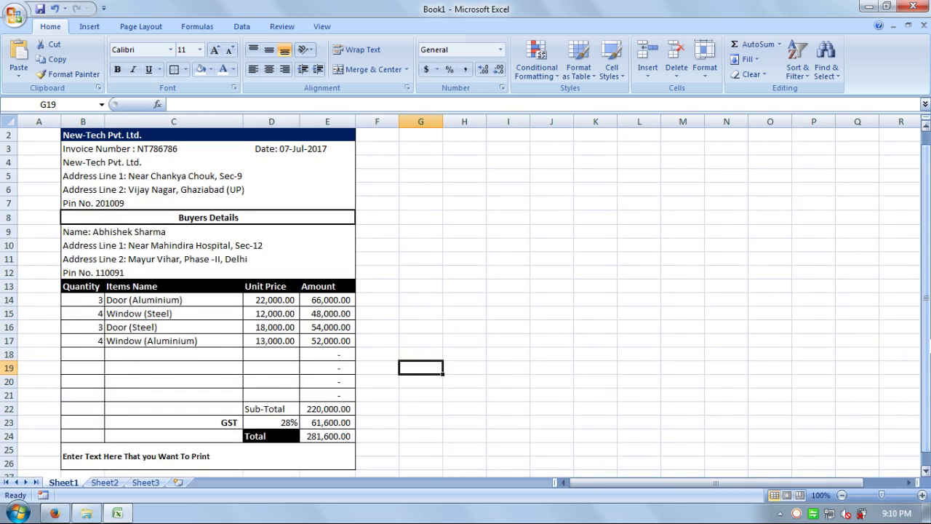
left_click(654, 284)
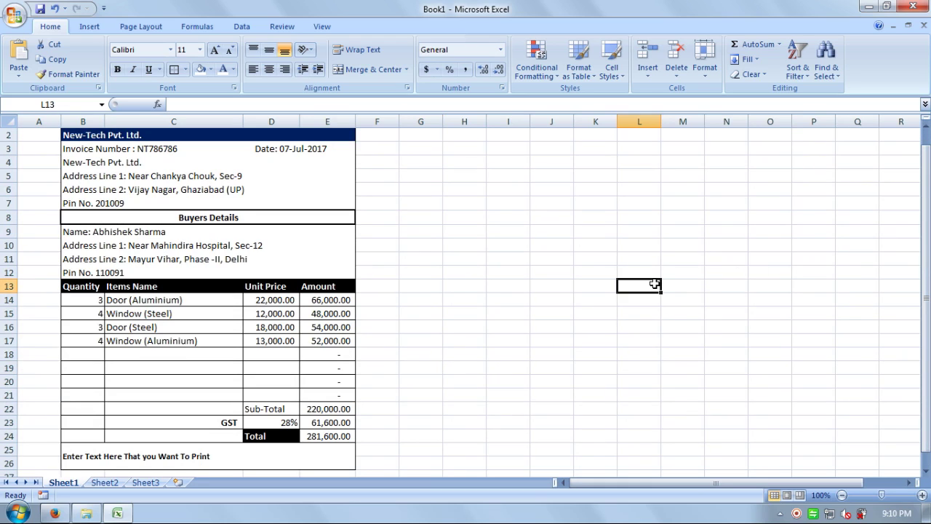